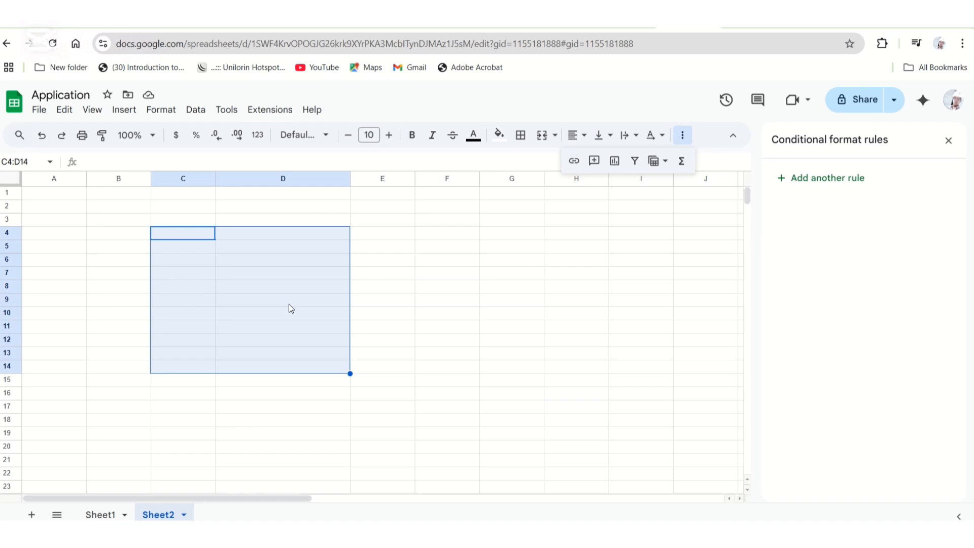
pyautogui.click(367, 277)
pyautogui.click(202, 237)
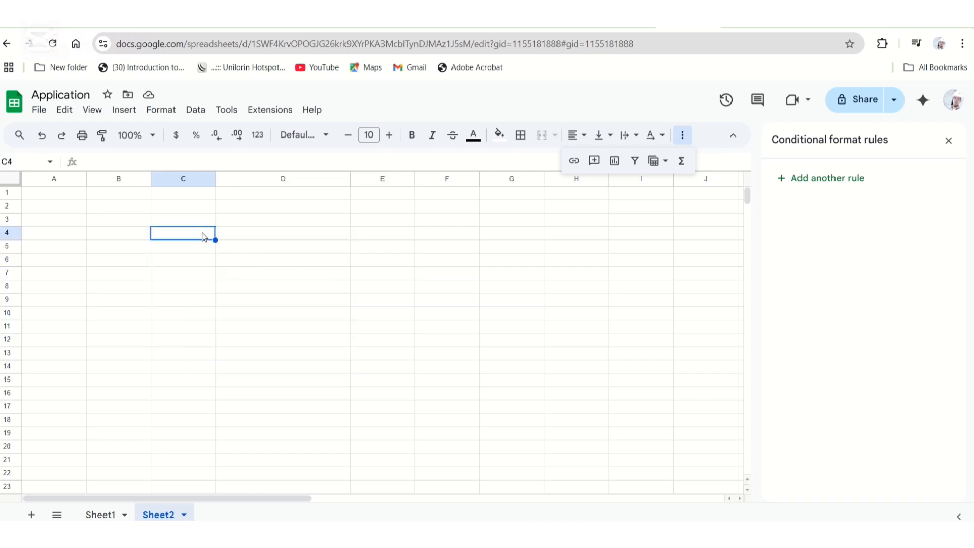
pyautogui.click(243, 235)
pyautogui.click(191, 232)
pyautogui.click(256, 237)
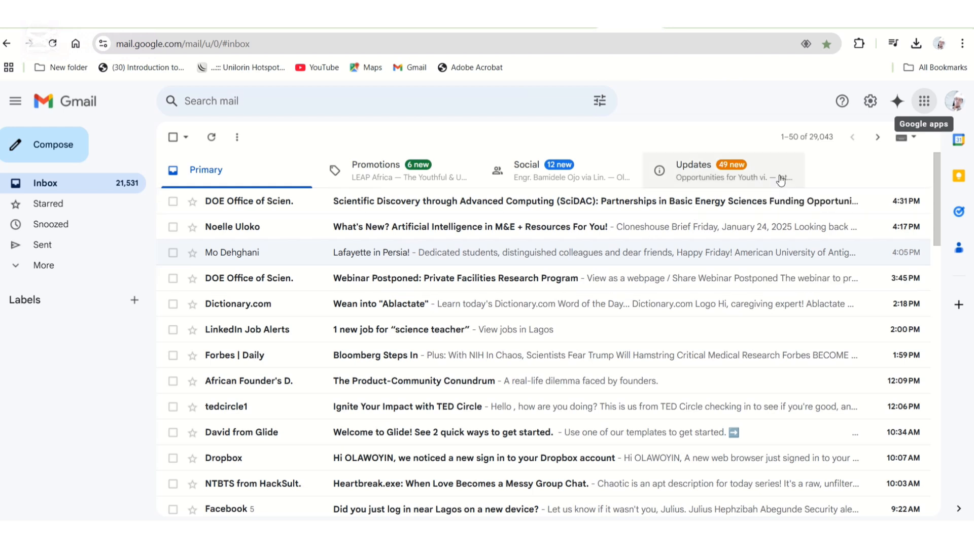
# Open Google Sheets from Gmail and create a blank spreadsheet.
pyautogui.click(925, 104)
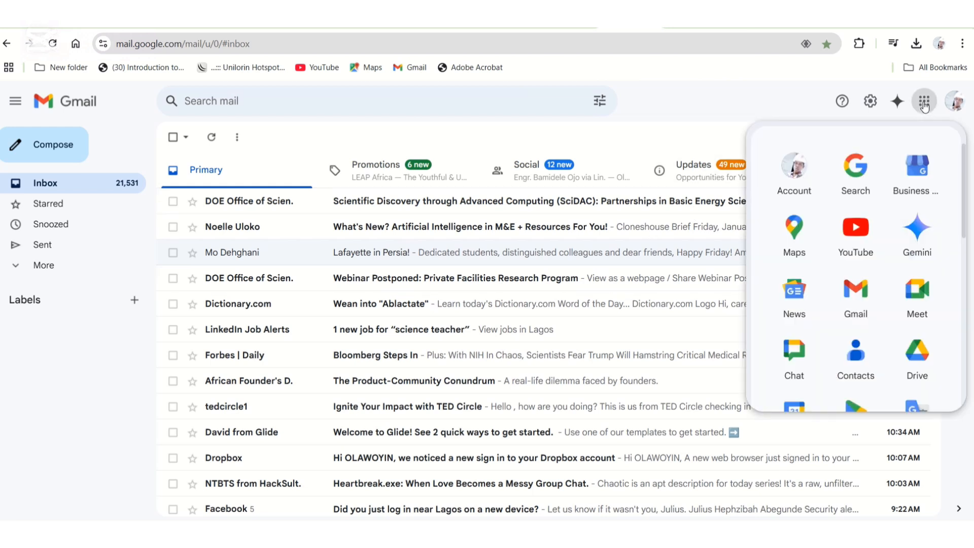
pyautogui.moveTo(963, 211); pyautogui.dragTo(970, 293)
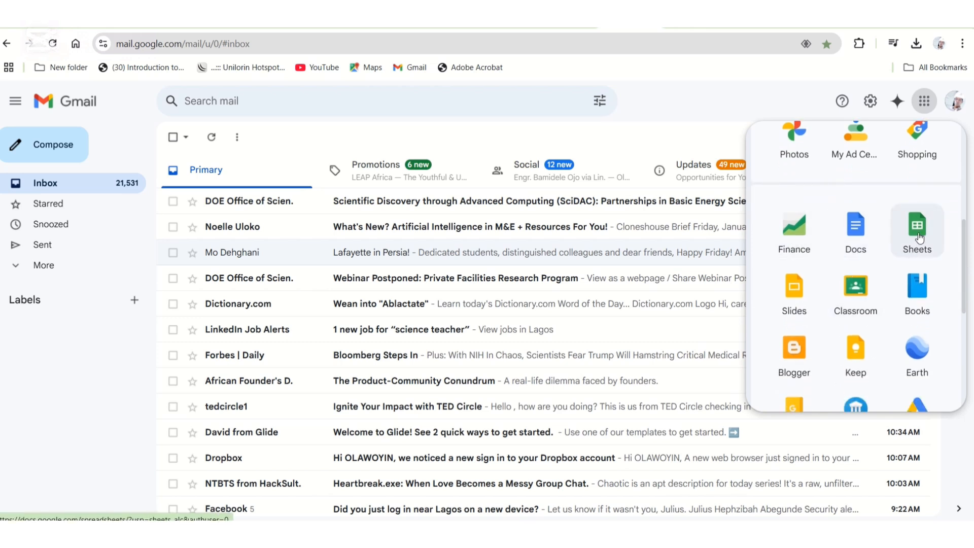
pyautogui.click(919, 236)
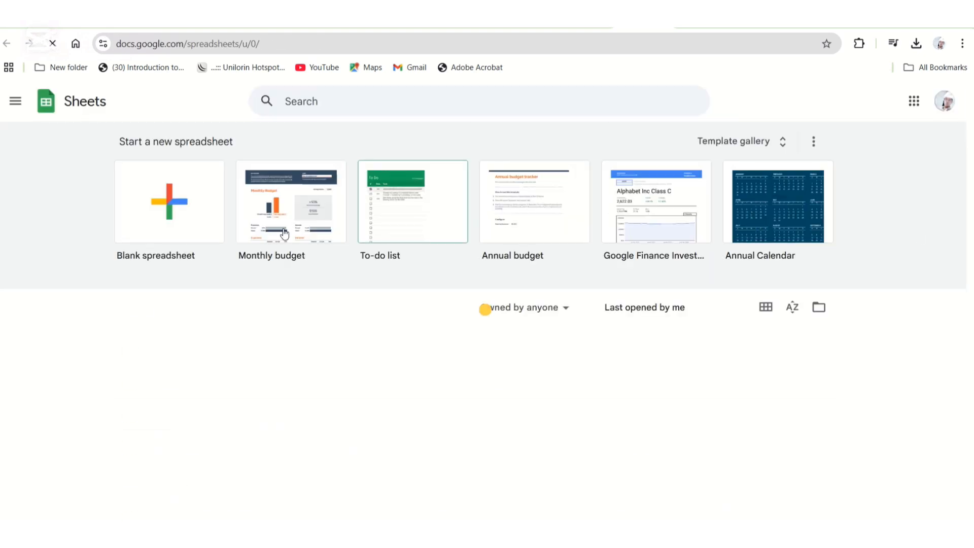
pyautogui.click(15, 101)
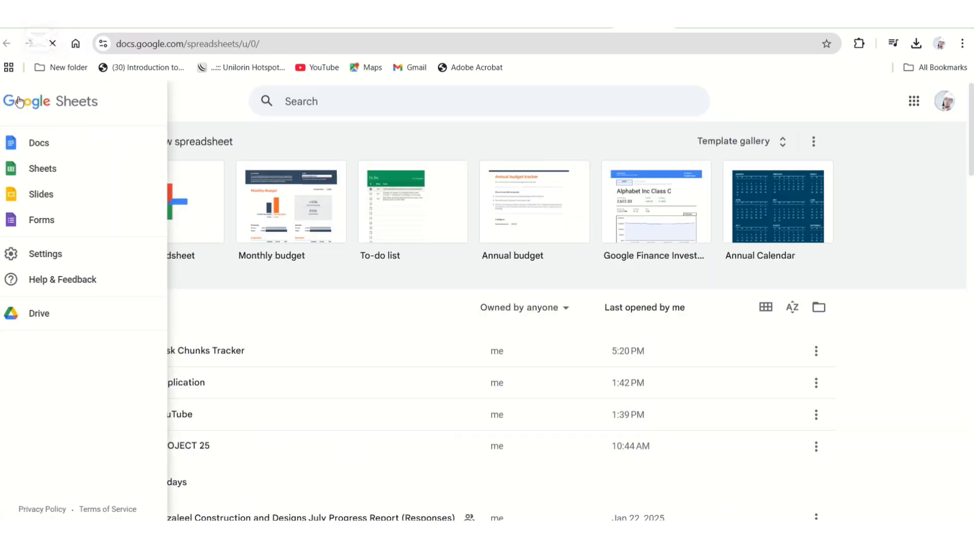
pyautogui.click(319, 151)
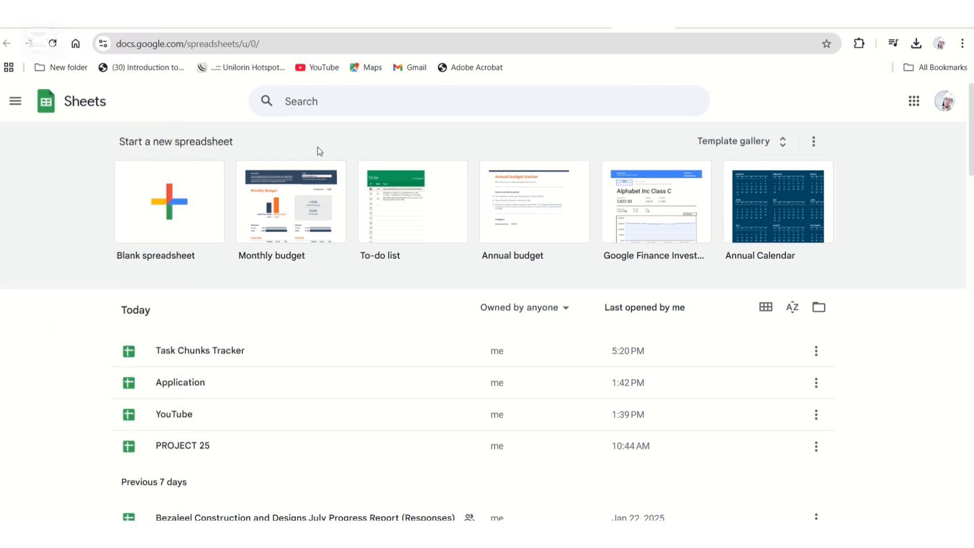
pyautogui.click(168, 218)
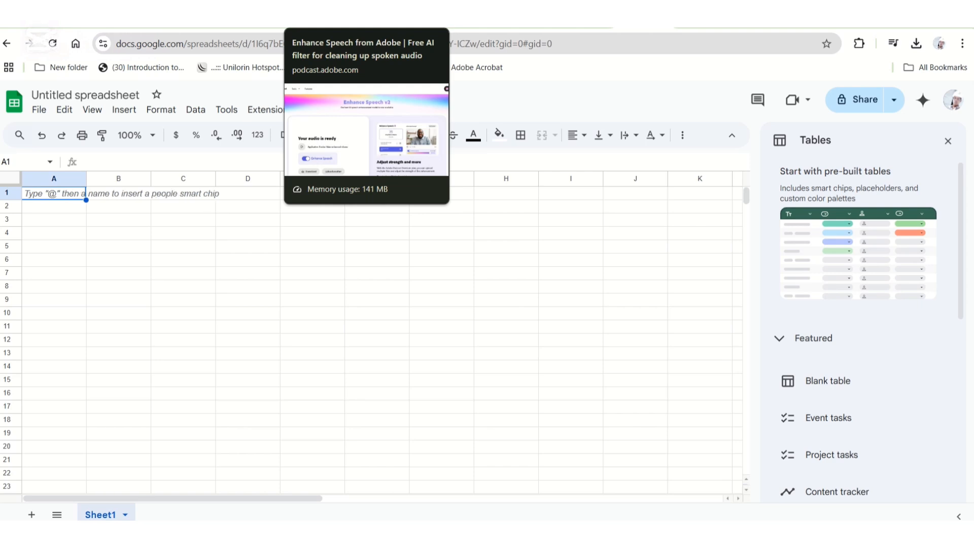
# Return to Sheet2 of the Application spreadsheet and go to the empty header cells C4 and D4.
pyautogui.click(404, 33)
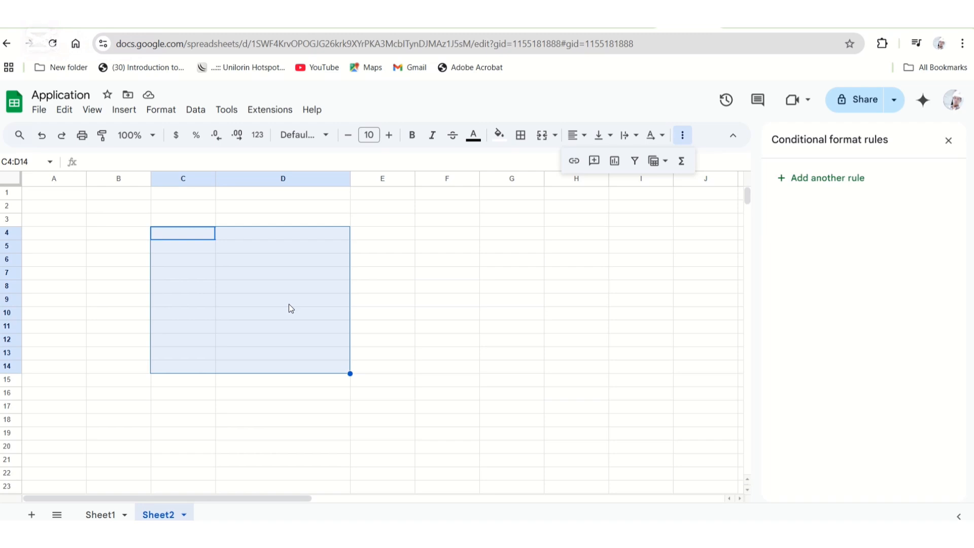
pyautogui.click(369, 281)
pyautogui.click(205, 234)
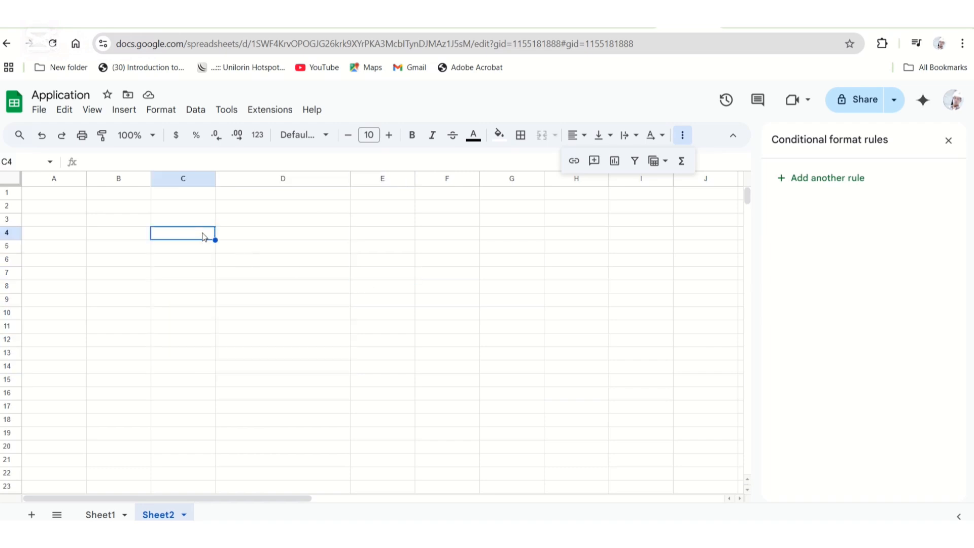
pyautogui.click(247, 235)
pyautogui.click(191, 231)
pyautogui.click(258, 236)
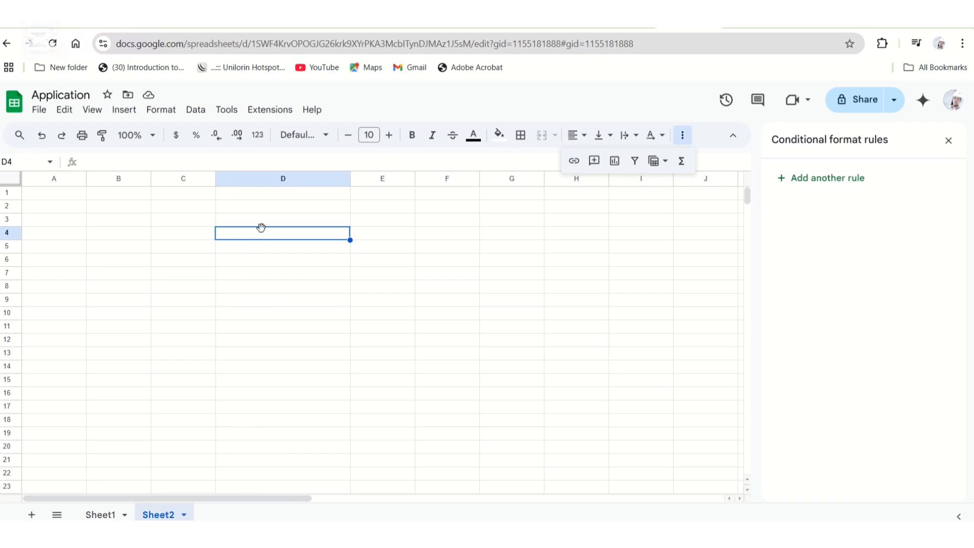
# Enter the header S/N in C4 and the serial numbers 1 and 2 in C5 and C6.
pyautogui.click(183, 238)
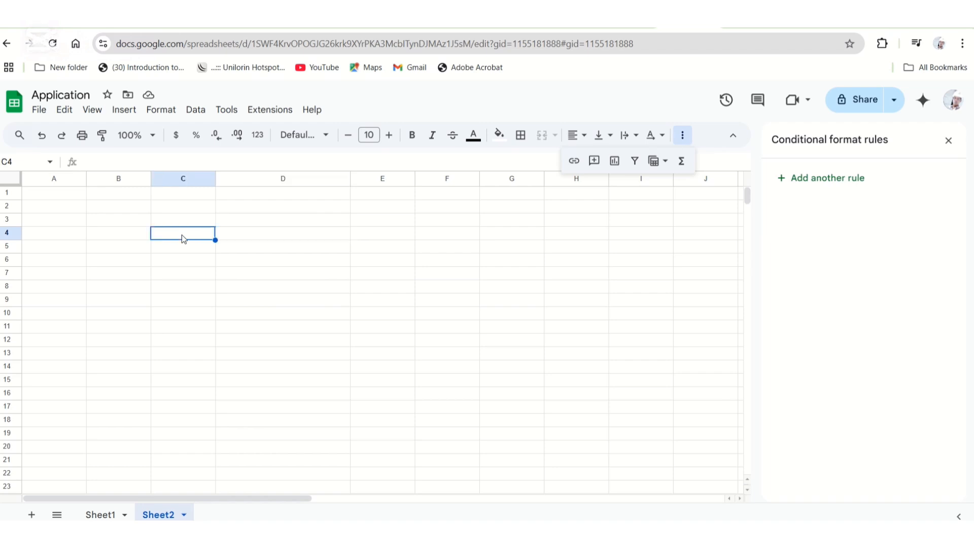
pyautogui.write('S/N')
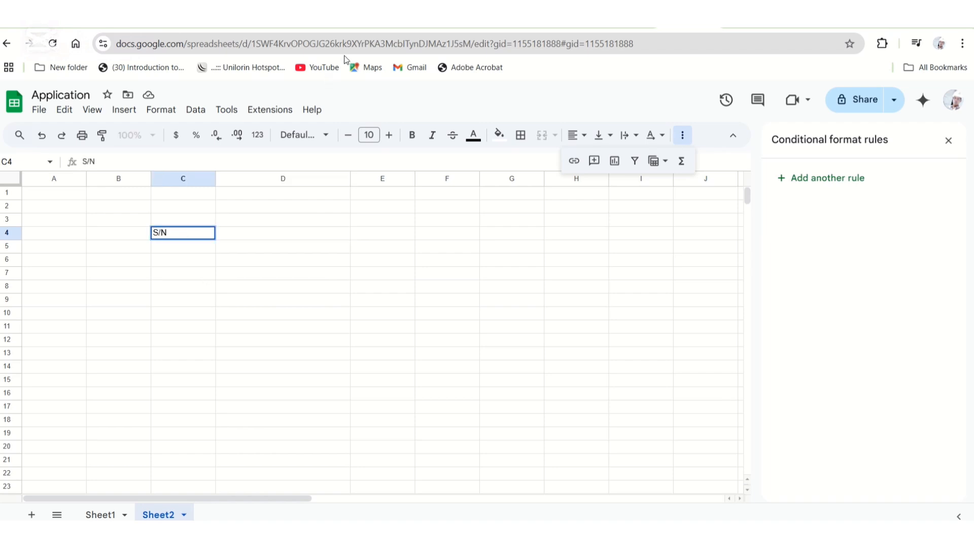
pyautogui.click(194, 254)
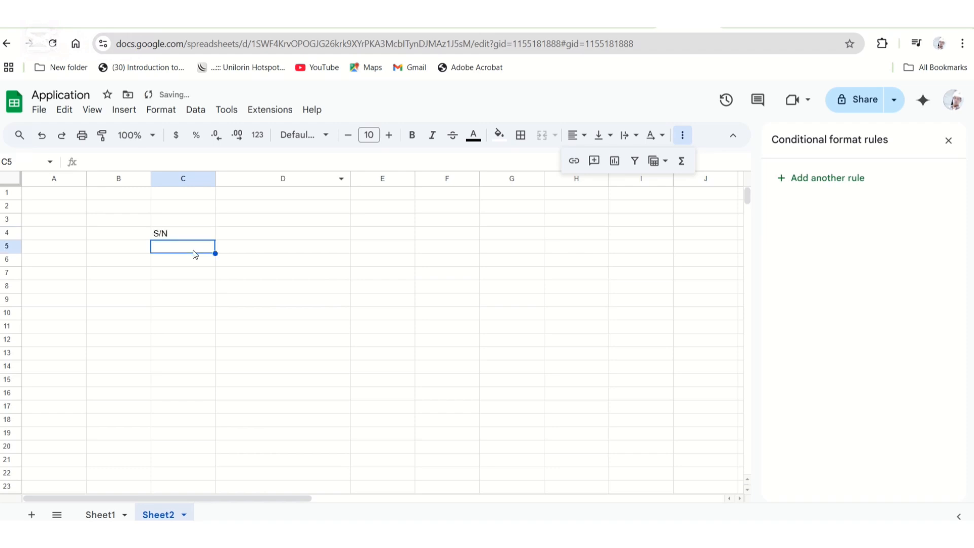
pyautogui.write('1')
pyautogui.click(191, 265)
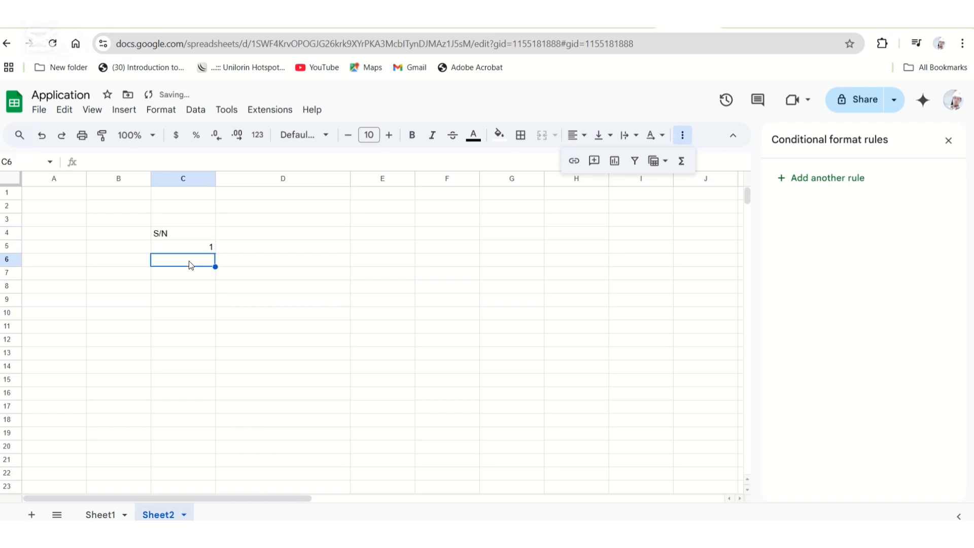
pyautogui.write('2')
pyautogui.press('Return')
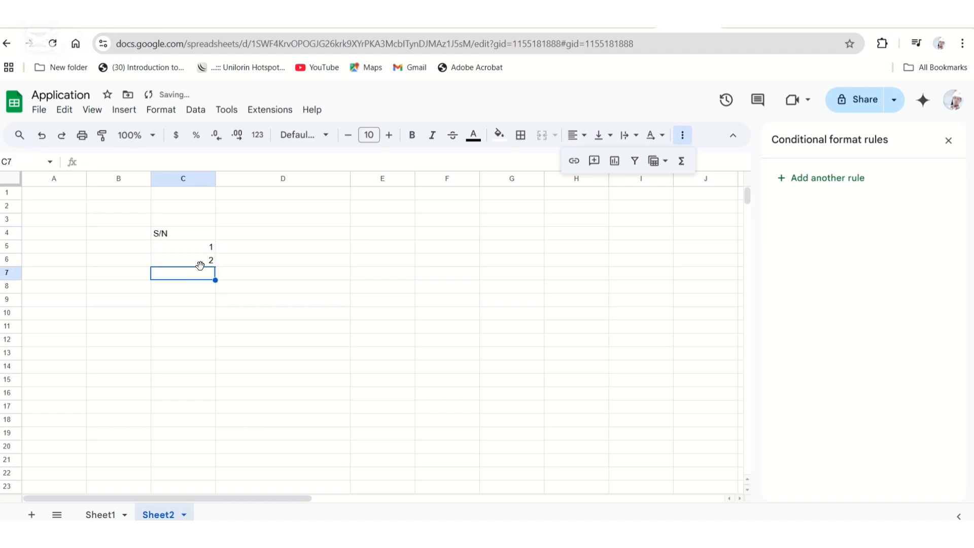
# Fill the serial number series down column C to 10 in C14.
pyautogui.click(206, 249)
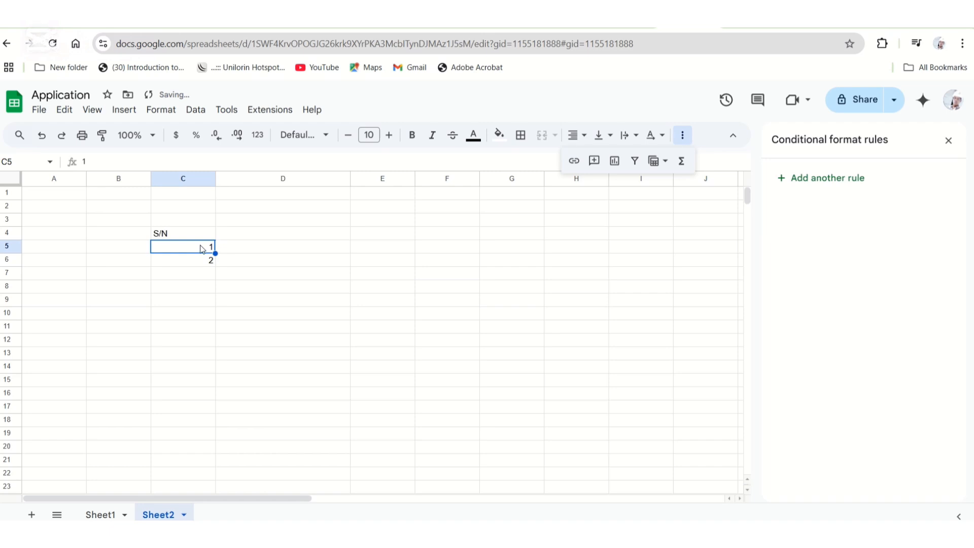
pyautogui.moveTo(202, 247); pyautogui.dragTo(219, 370)
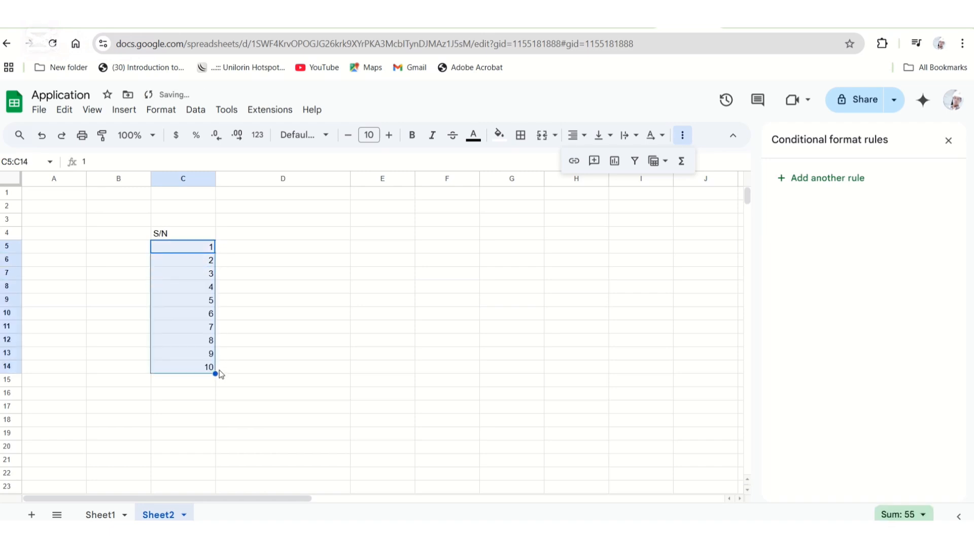
pyautogui.click(252, 328)
# Enter the header APPLICATION in D4, beside the S/N header.
pyautogui.click(284, 247)
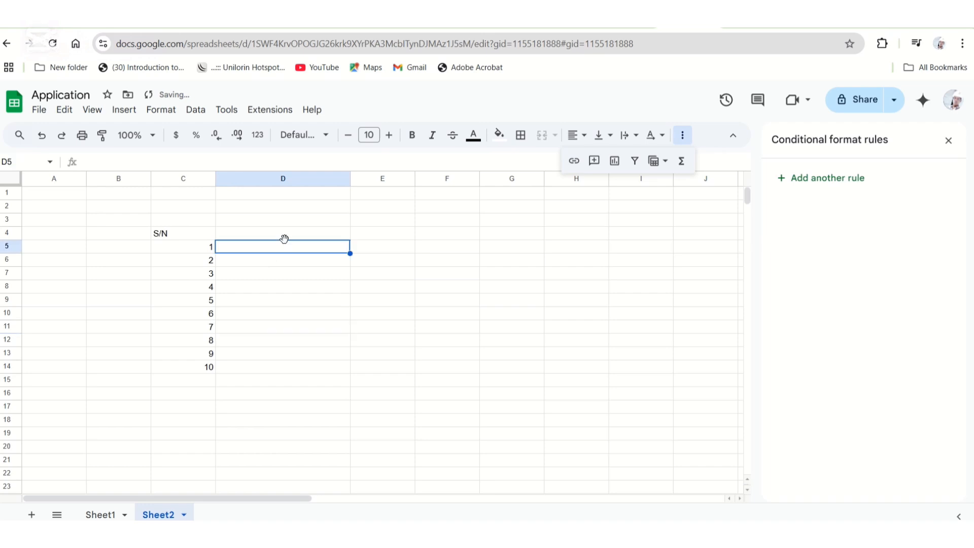
pyautogui.click(285, 237)
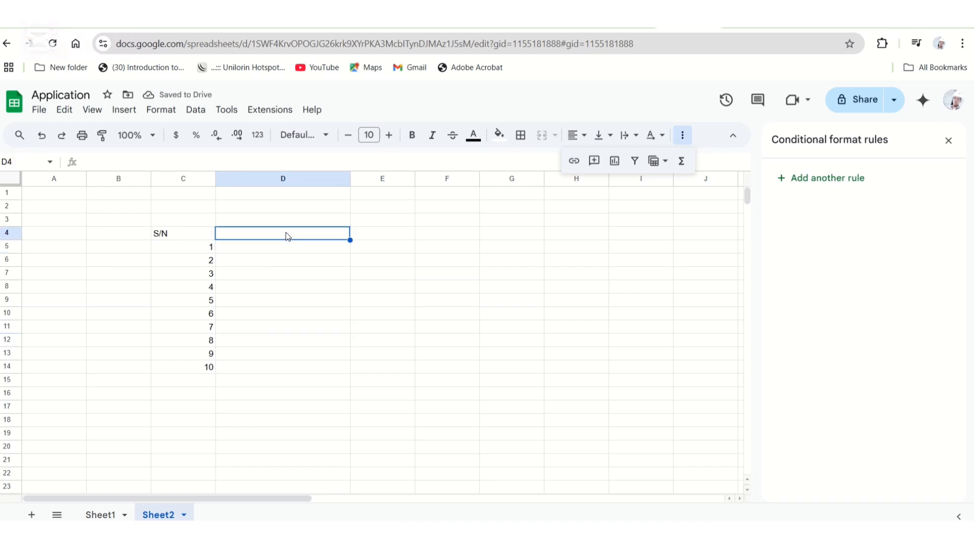
pyautogui.write('APPLI')
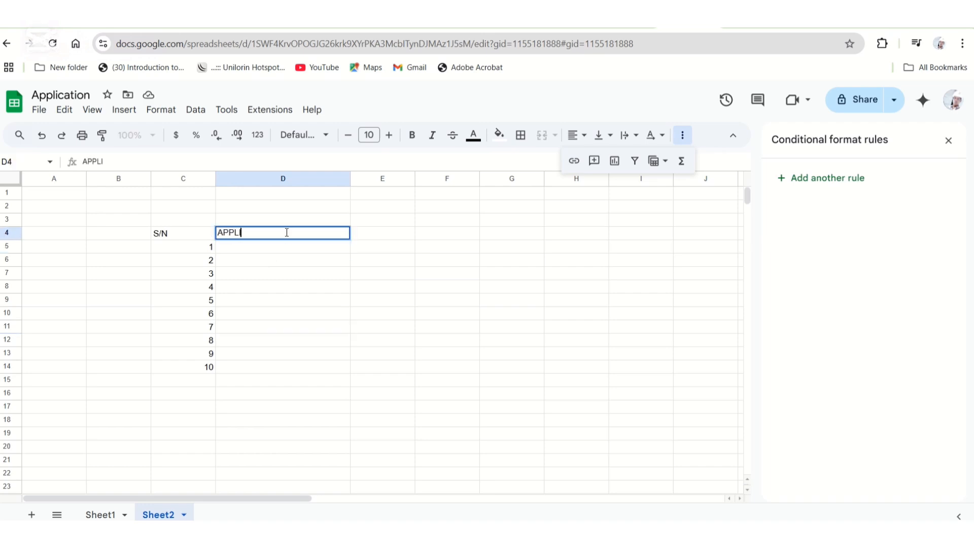
pyautogui.write('CATION')
pyautogui.click(299, 251)
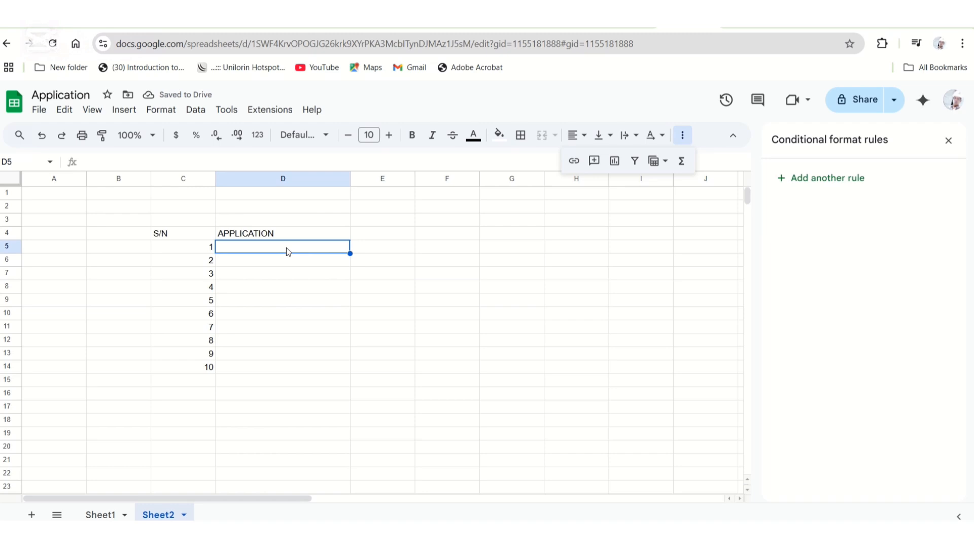
# Enter University of South Florida in D5 as the first application.
pyautogui.write('Uni')
pyautogui.write('ver')
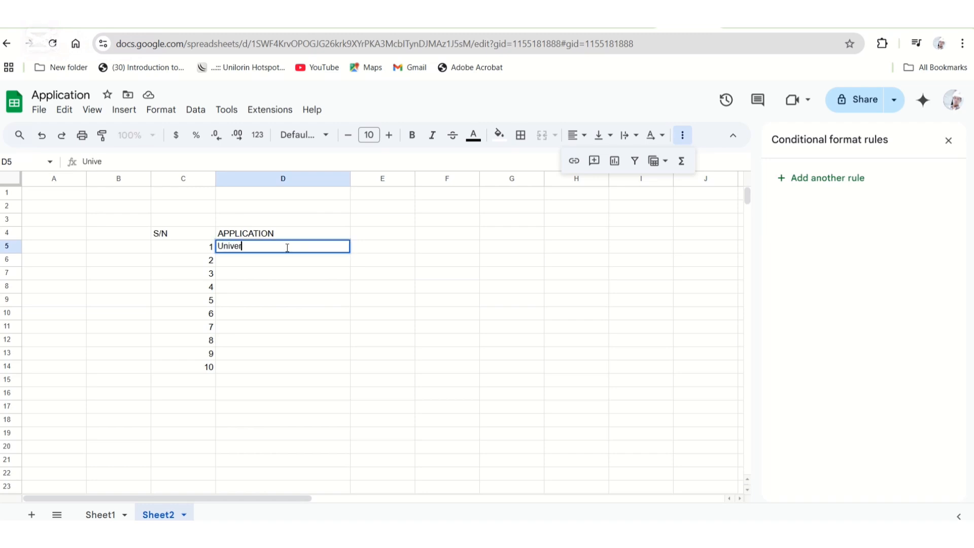
pyautogui.write('sity of South F')
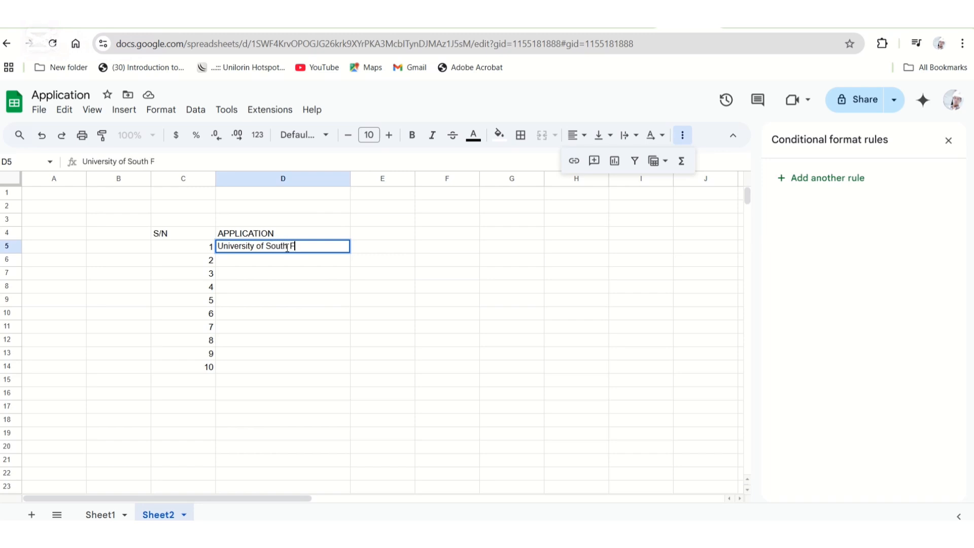
pyautogui.write('lorida')
pyautogui.click(294, 263)
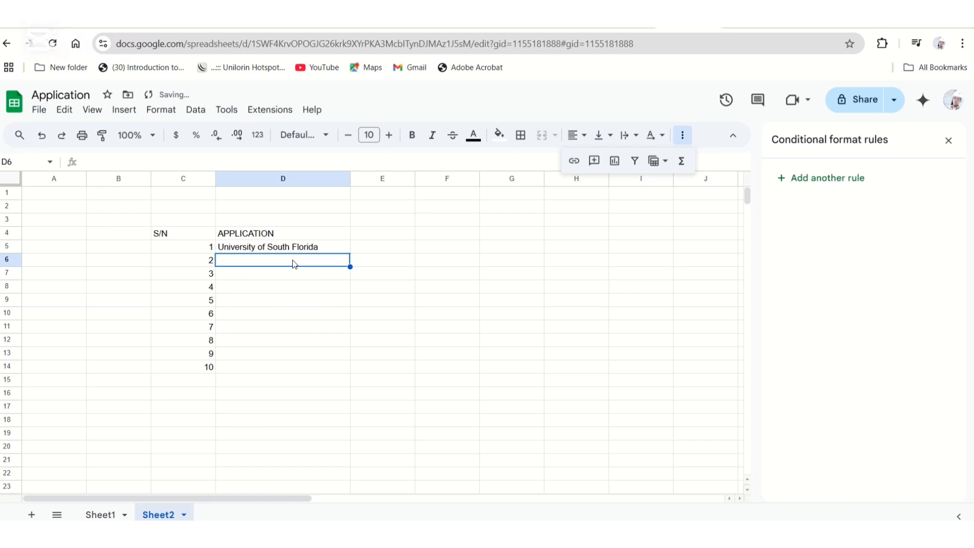
# Enter Erasmus MBUILD in D6 and Turkey Buslari in D7 as the second and third applications.
pyautogui.write('Era')
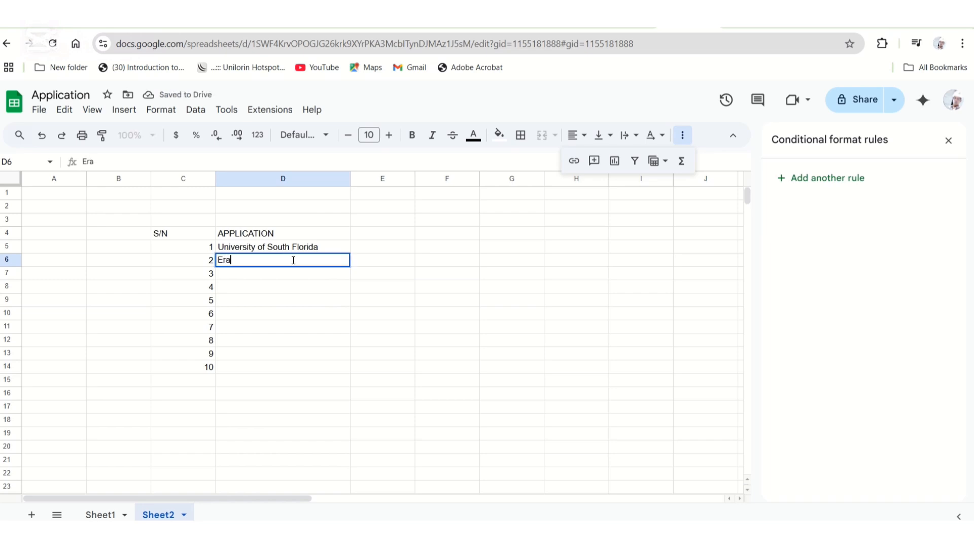
pyautogui.write('smus M')
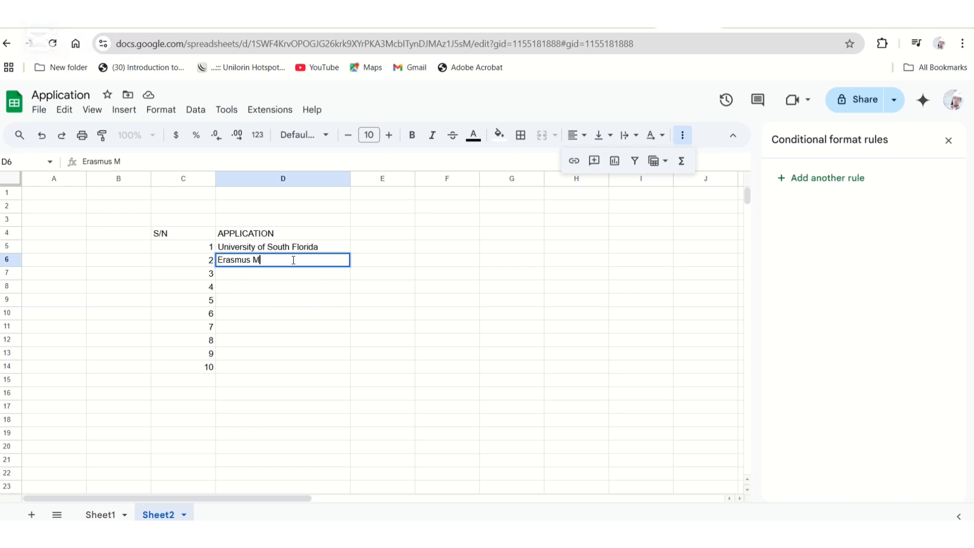
pyautogui.write('BUILD')
pyautogui.press('Return')
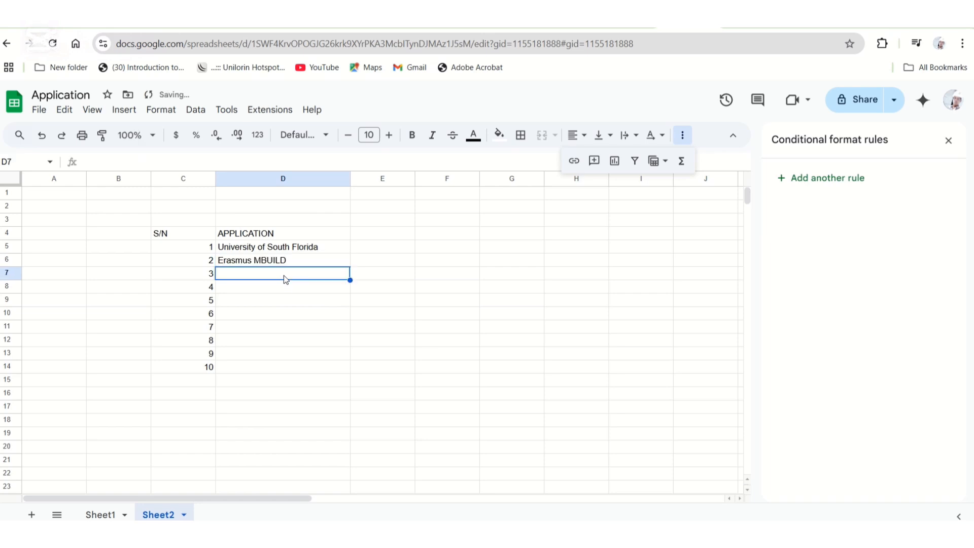
pyautogui.write('Tu')
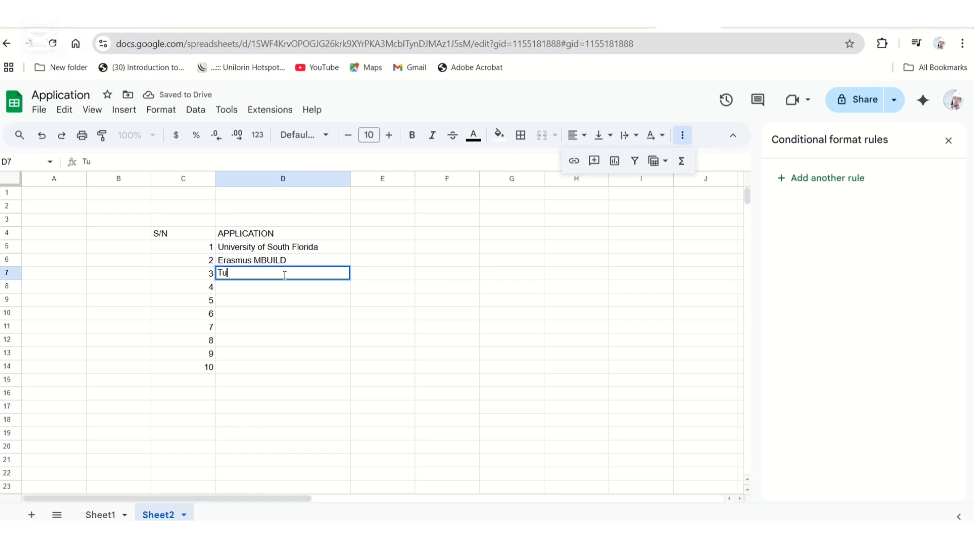
pyautogui.write('rkey Bu')
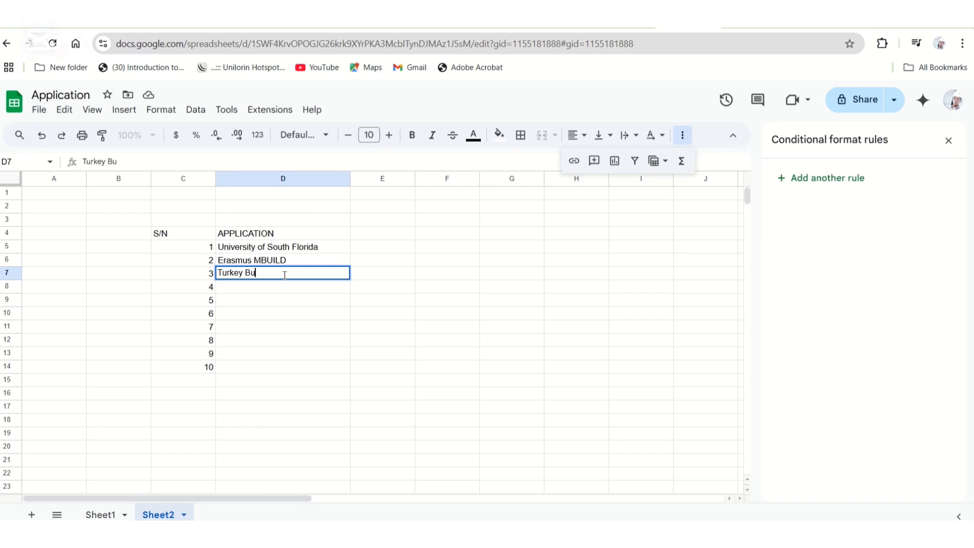
pyautogui.write('siari')
pyautogui.click(284, 286)
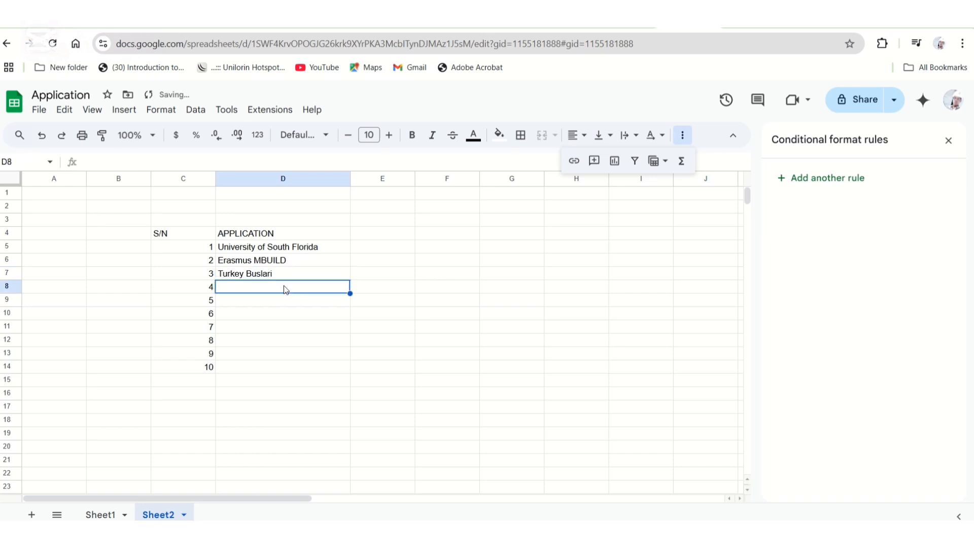
# Enter NAWA Scholarship in D8 and MIT in D9 as the fourth and fifth applications.
pyautogui.write('NA')
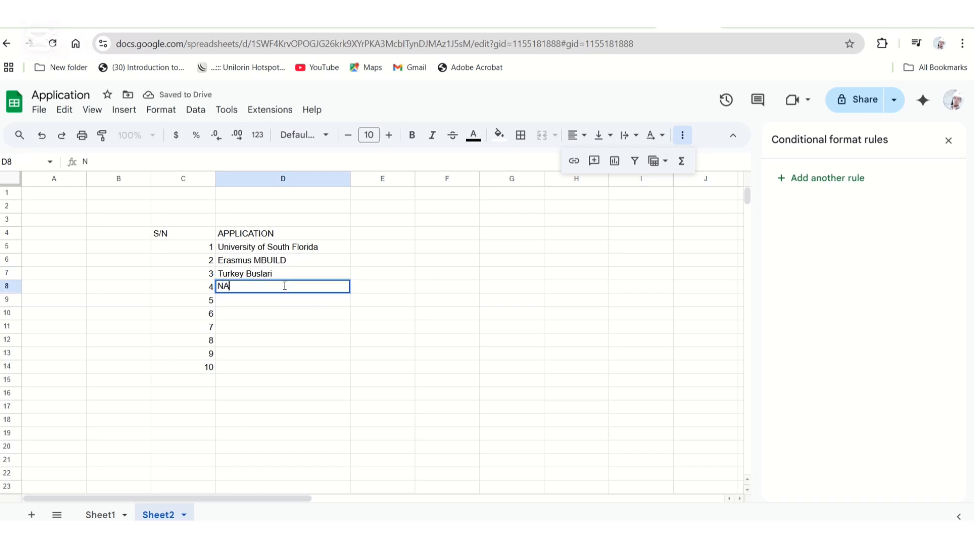
pyautogui.write('WA Schols')
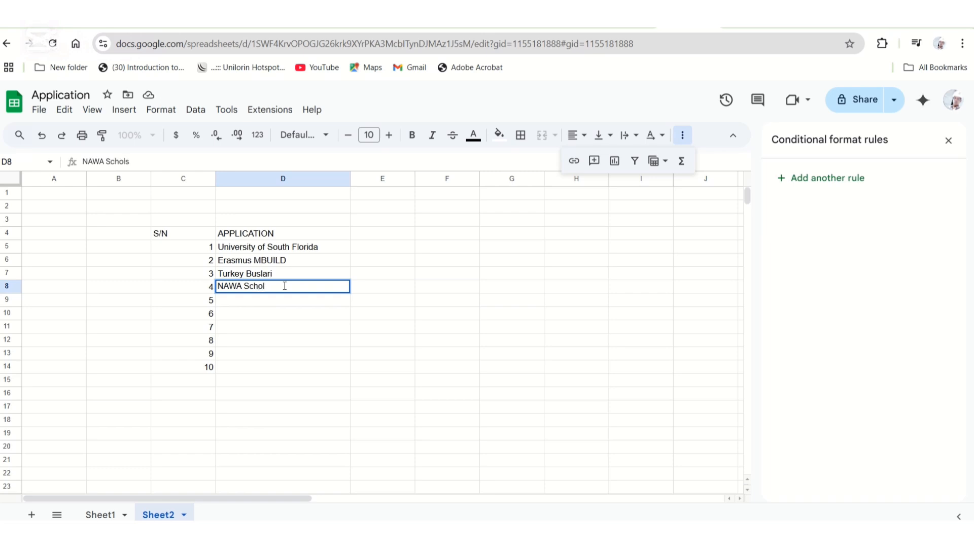
pyautogui.write('arship')
pyautogui.click(289, 306)
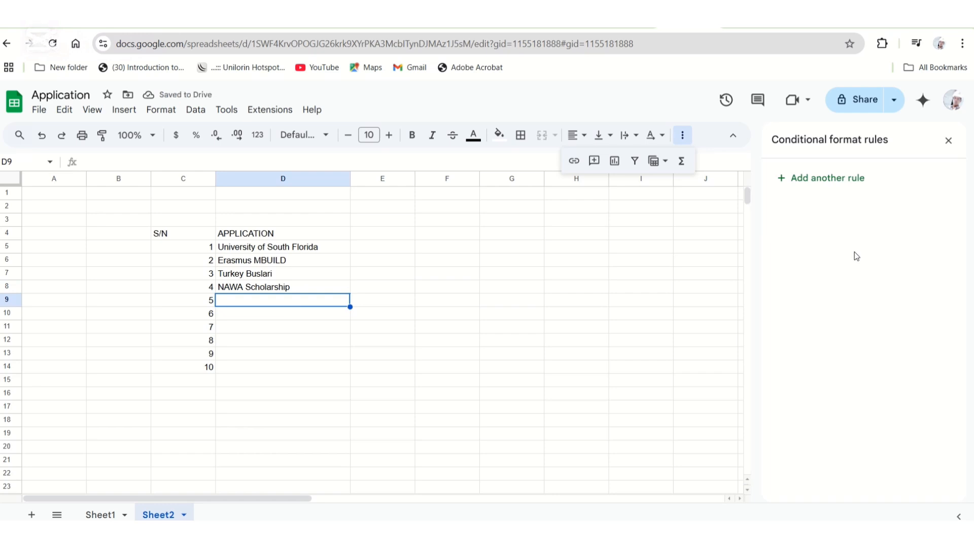
pyautogui.write('MIT')
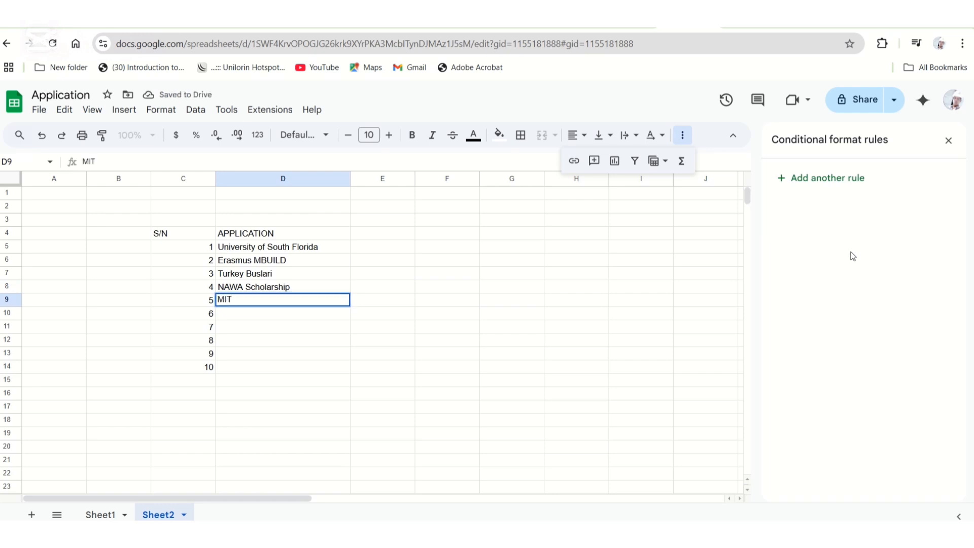
pyautogui.click(325, 318)
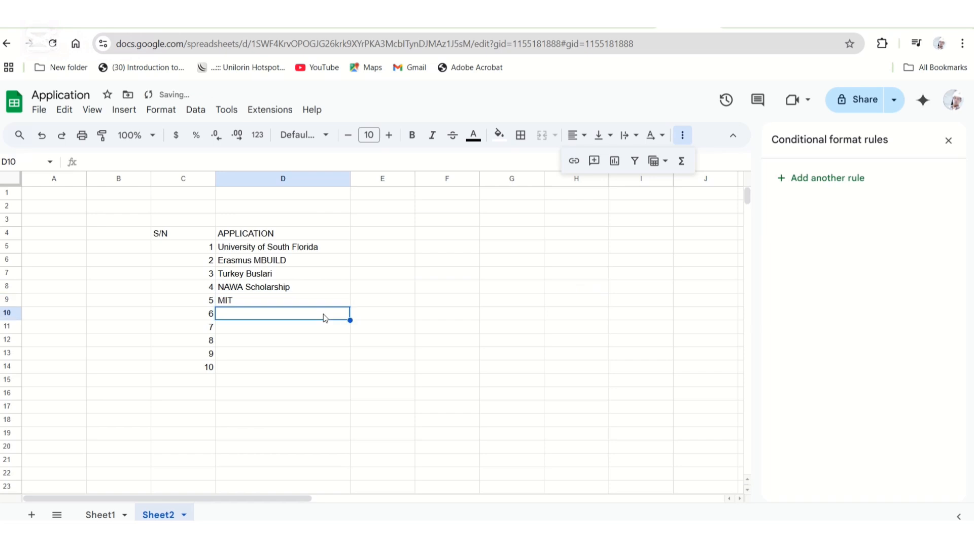
# Enter Cornell in D10 as the sixth application.
pyautogui.write('COR')
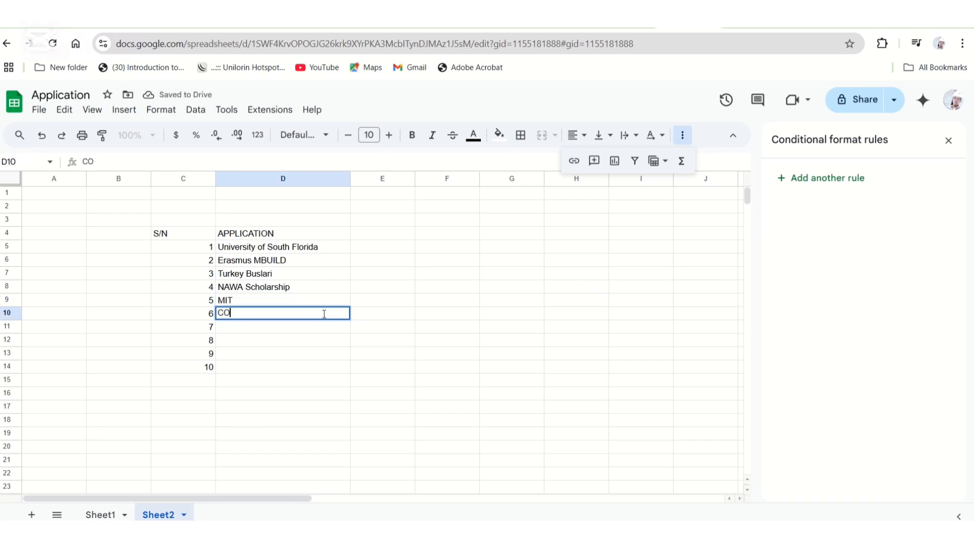
pyautogui.press('BackSpace')
pyautogui.press('BackSpace')
pyautogui.write('orne')
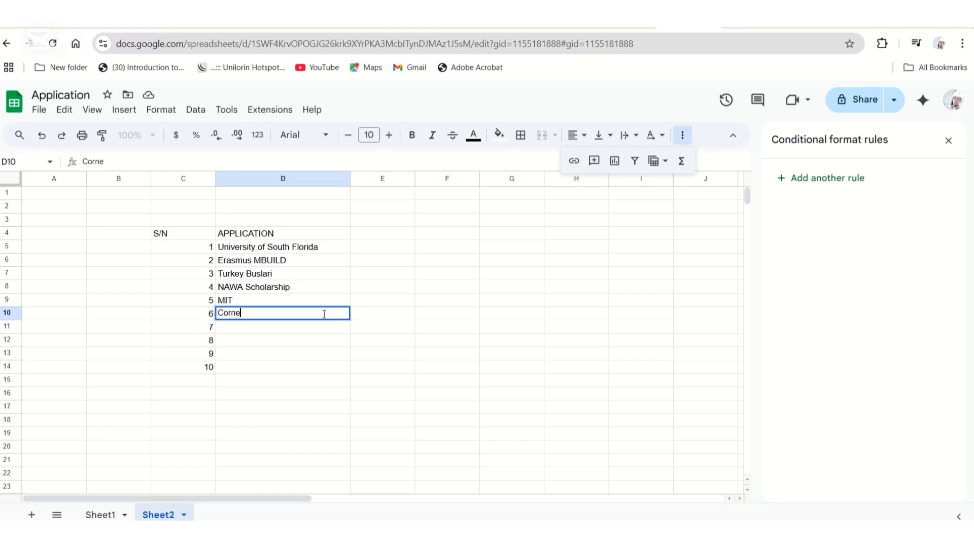
pyautogui.write('ll')
pyautogui.click(280, 333)
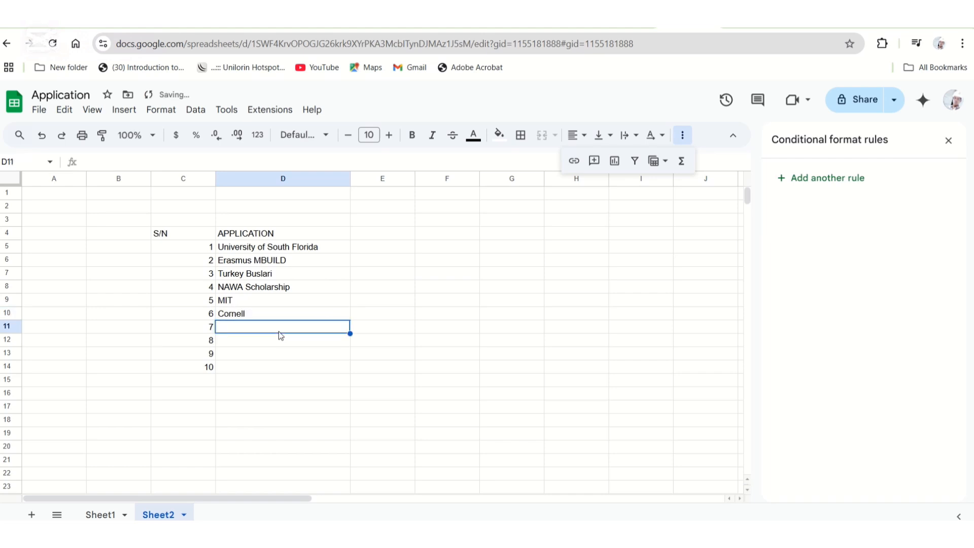
# Enter Ohio State in D11 as the seventh application.
pyautogui.write('OHIO')
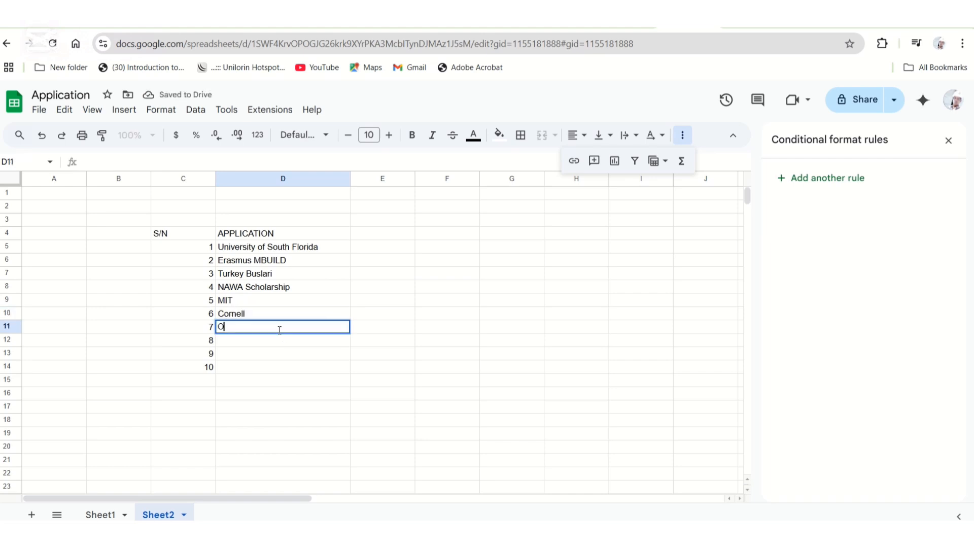
pyautogui.press('BackSpace')
pyautogui.press('BackSpace')
pyautogui.press('BackSpace')
pyautogui.write('ho')
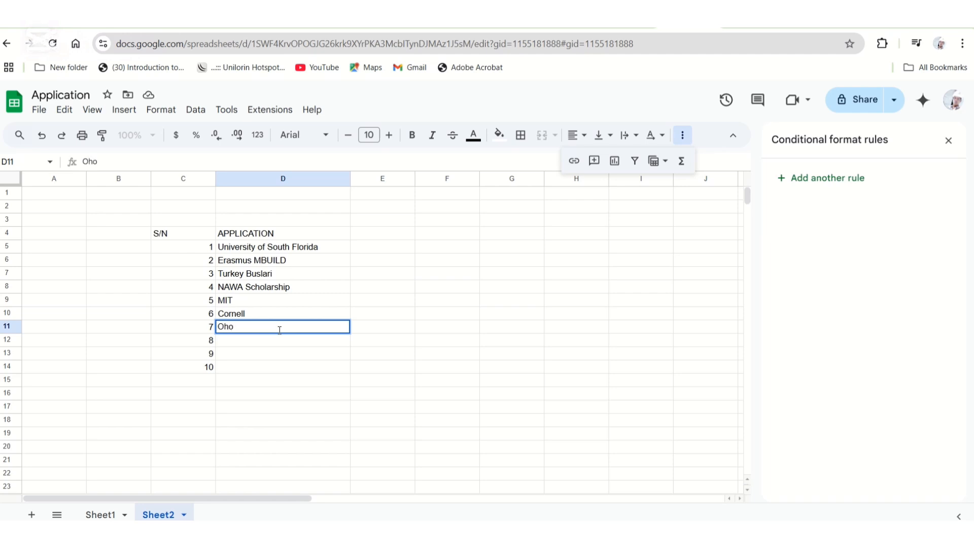
pyautogui.write('io s')
pyautogui.write('State')
pyautogui.click(246, 337)
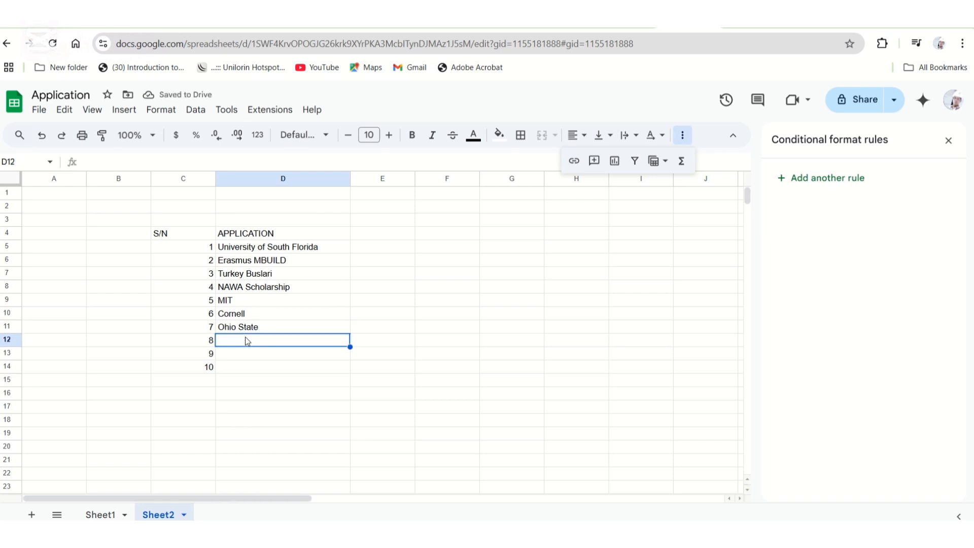
# Enter Korean Govt in D12 and Vanderbilt University in D13 as the eighth and ninth applications.
pyautogui.write('Korean')
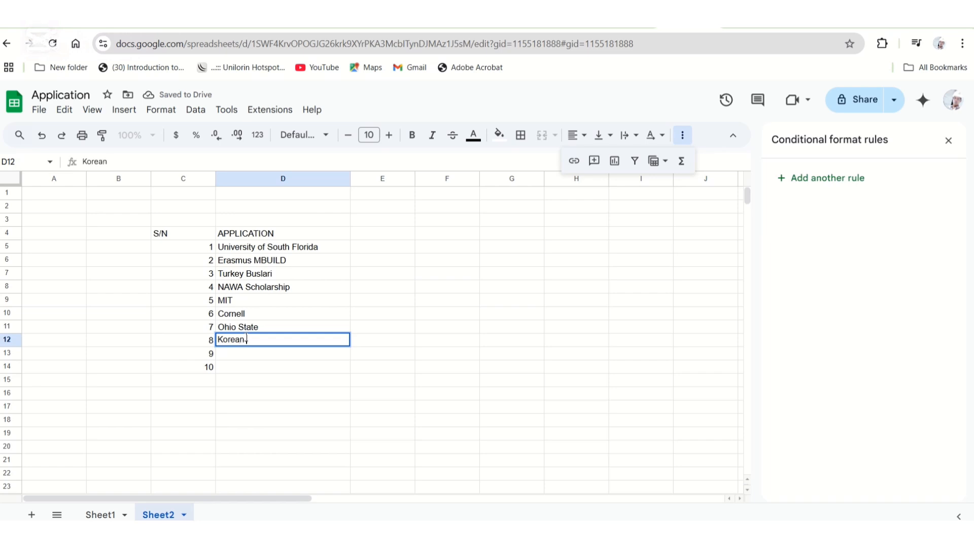
pyautogui.write(' Govt')
pyautogui.press('Return')
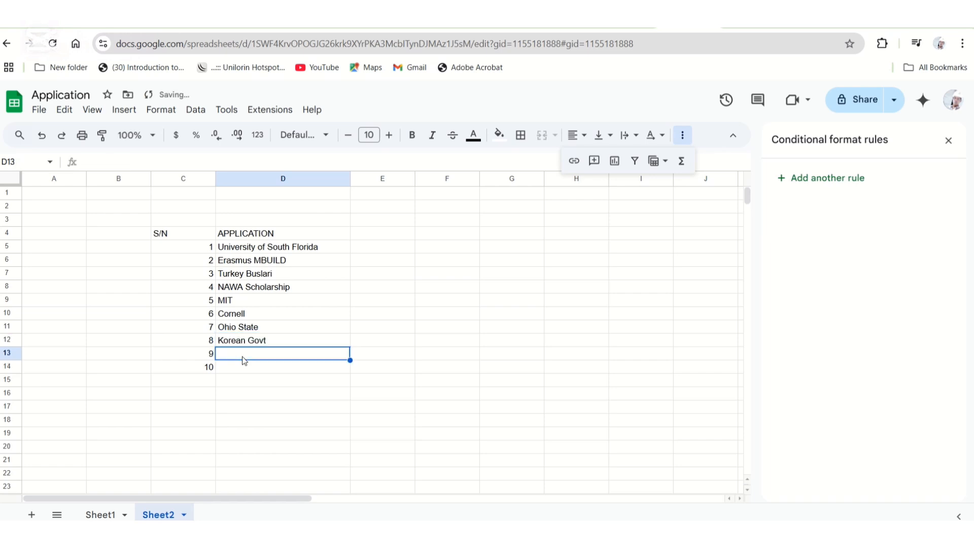
pyautogui.write('Van')
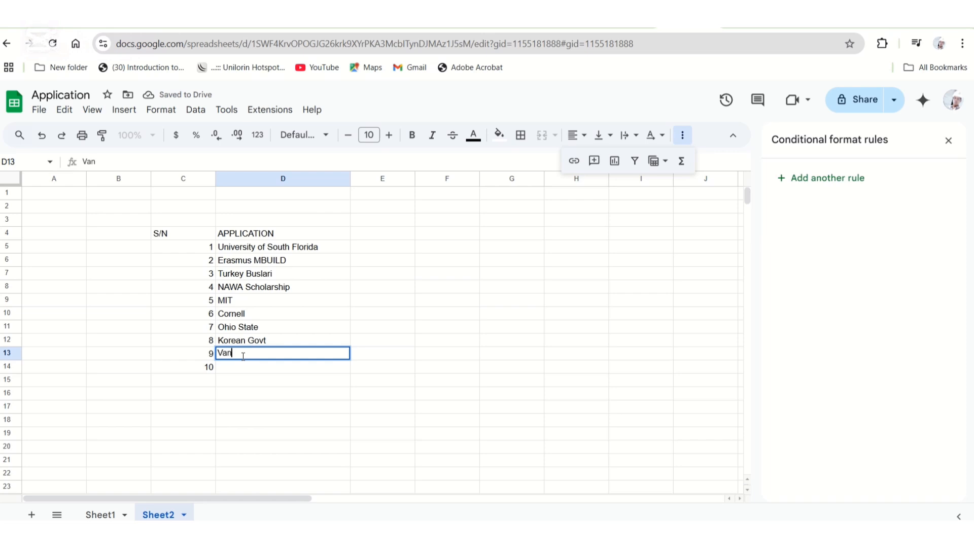
pyautogui.write('derbilt ')
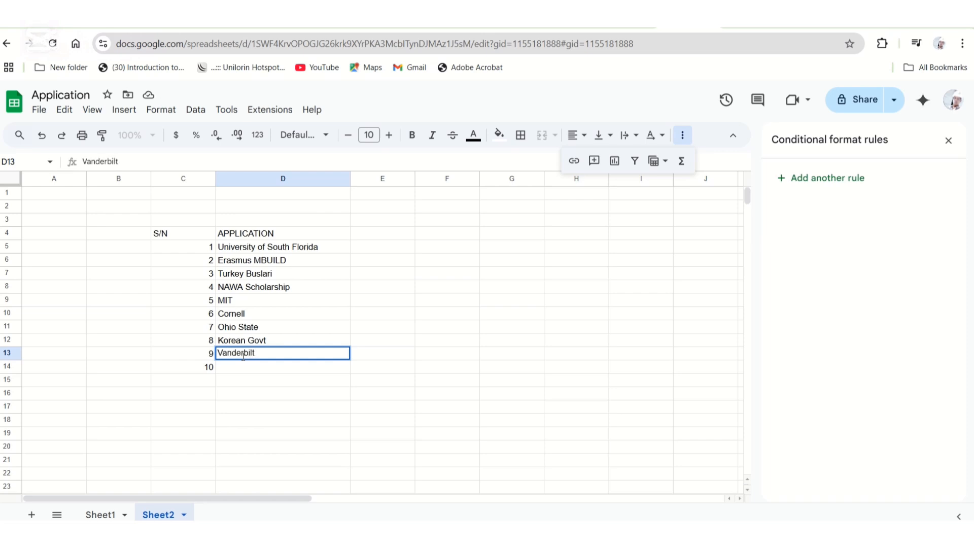
pyautogui.write('University')
pyautogui.click(246, 371)
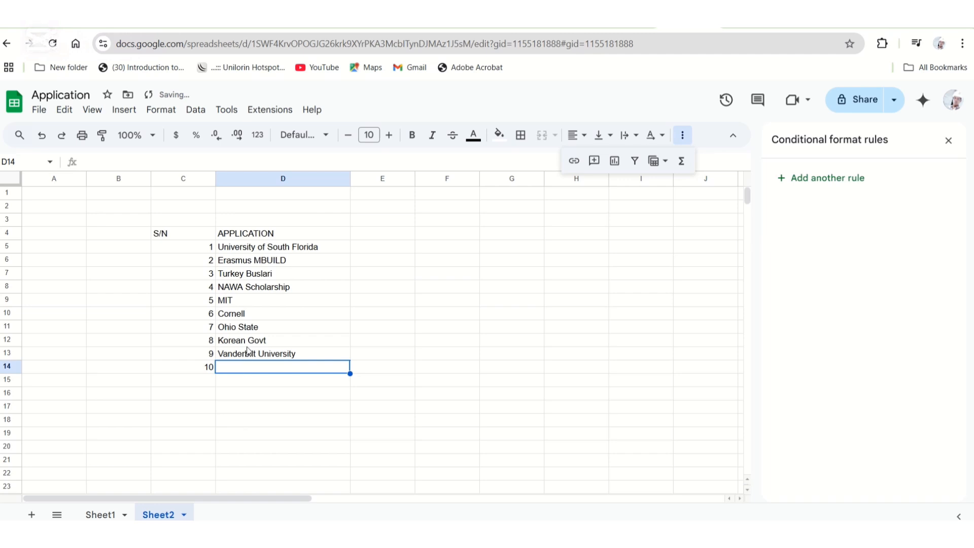
# Enter Erasmus NORISK in D14 as the tenth application.
pyautogui.write('Eras')
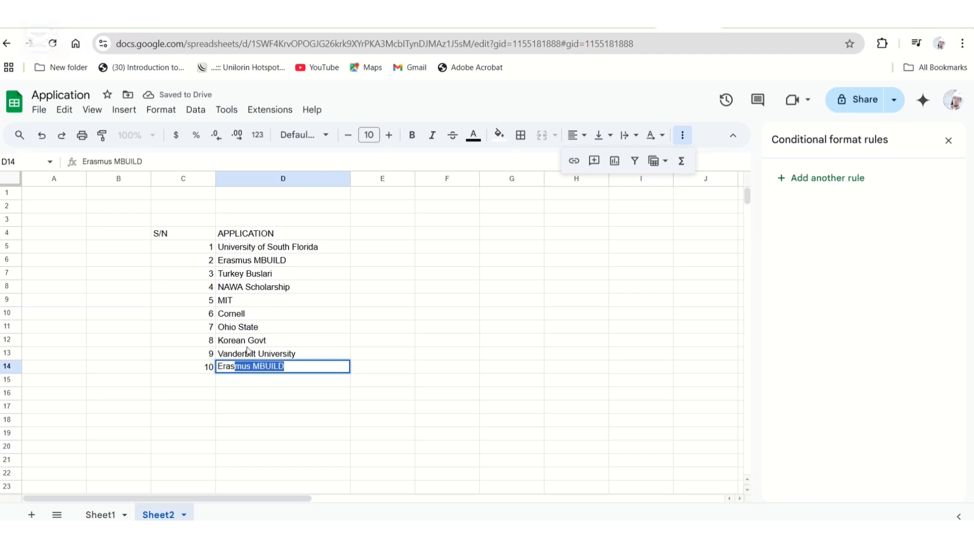
pyautogui.write('n')
pyautogui.press('BackSpace')
pyautogui.write('mus ')
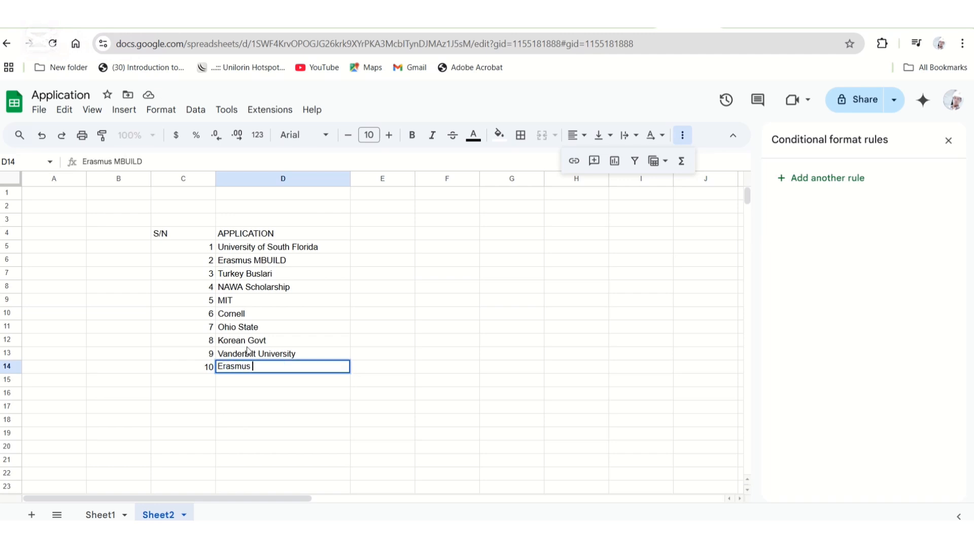
pyautogui.write('NORISK')
pyautogui.click(377, 222)
# Enter the header LINK TO PROCEED WITH APPLICATION in E4, beside the APPLICATION header.
pyautogui.click(382, 235)
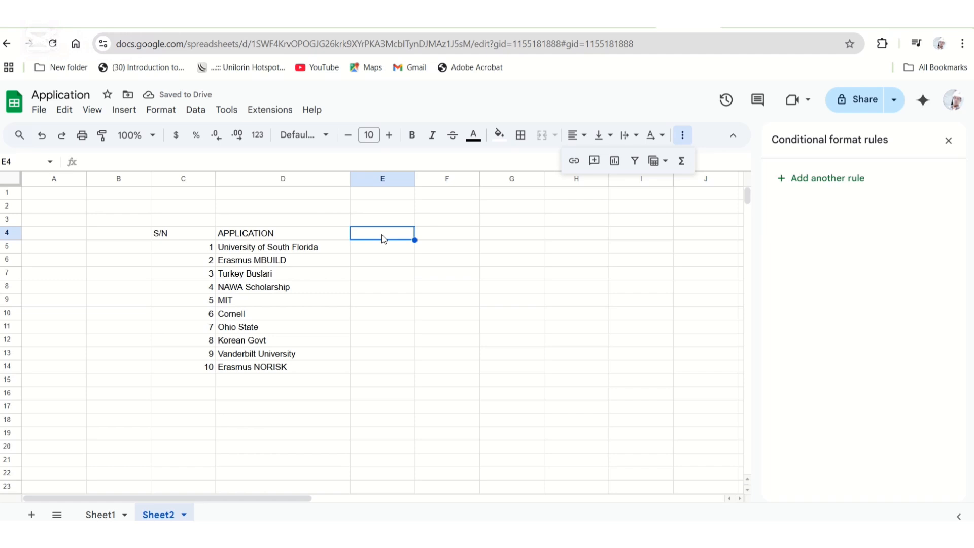
pyautogui.write('LINK T')
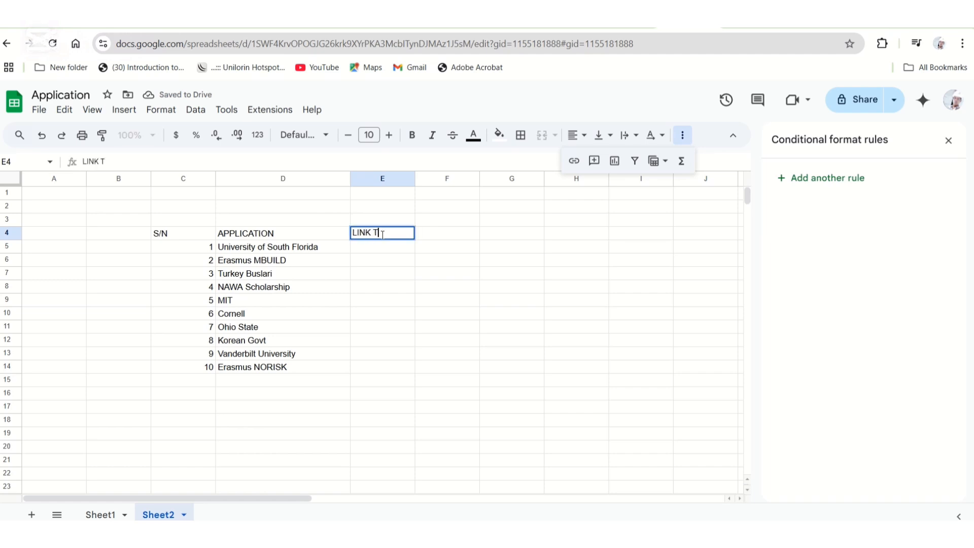
pyautogui.write('O PRO')
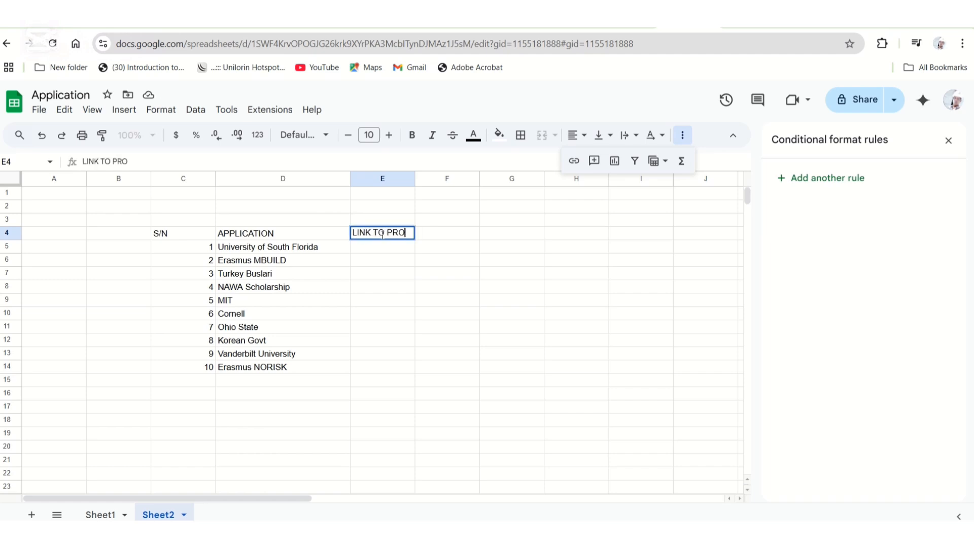
pyautogui.write('CEED WI')
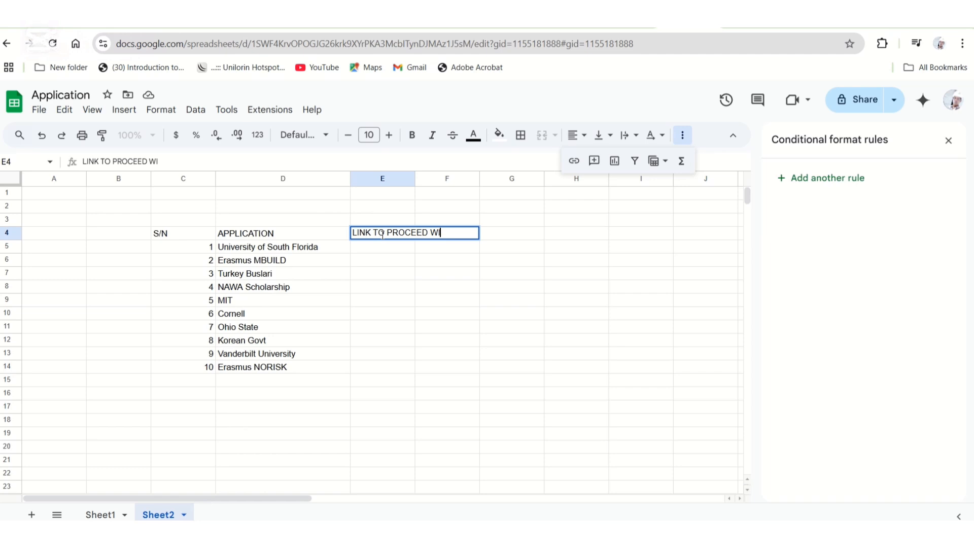
pyautogui.write('TH APPLICATIO')
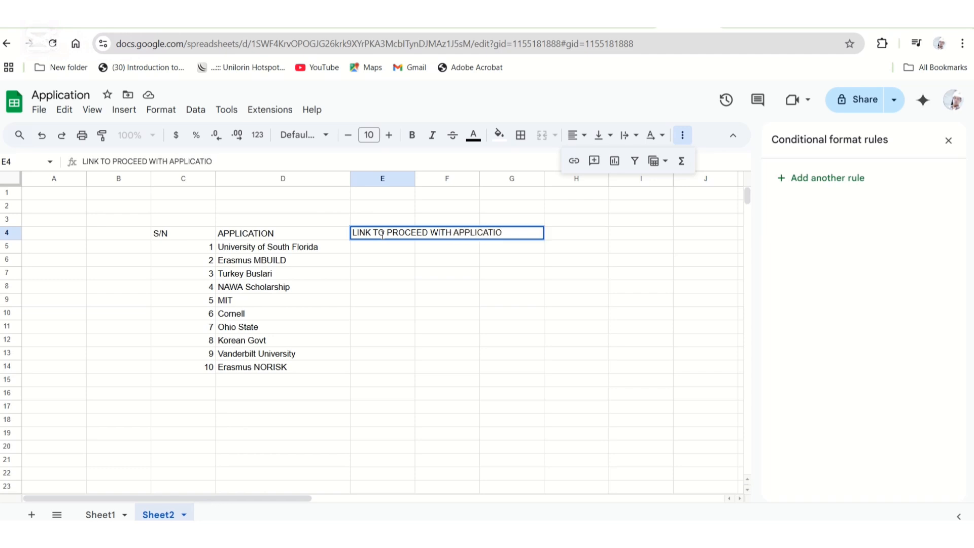
pyautogui.write('N')
# Widen column E so that its full header text fits inside the column.
pyautogui.click(385, 179)
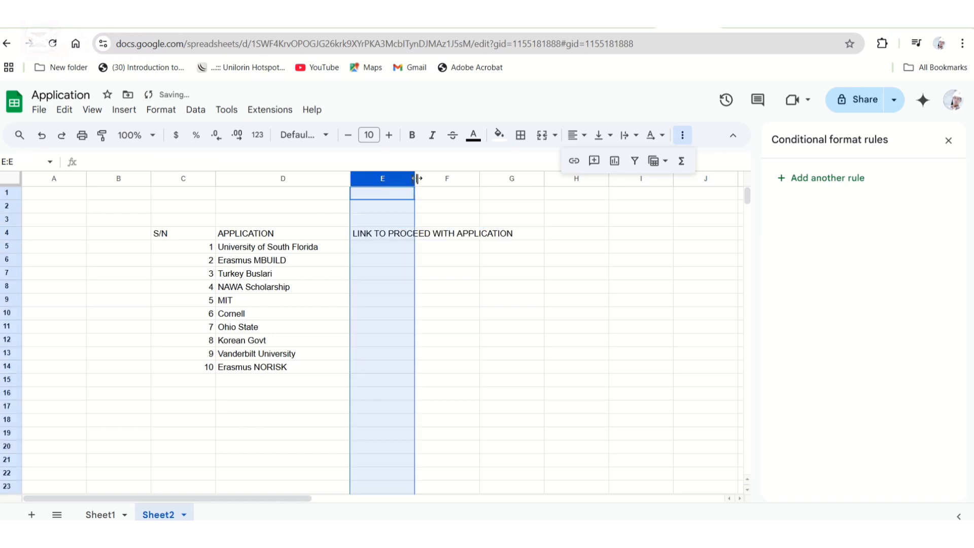
pyautogui.moveTo(417, 178); pyautogui.dragTo(544, 179)
pyautogui.click(322, 216)
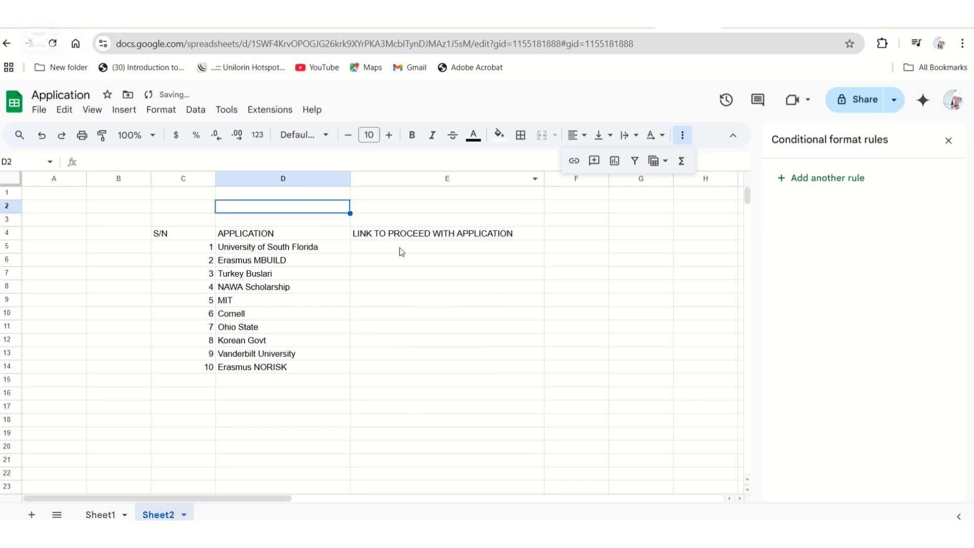
pyautogui.click(398, 248)
pyautogui.click(402, 261)
pyautogui.click(405, 274)
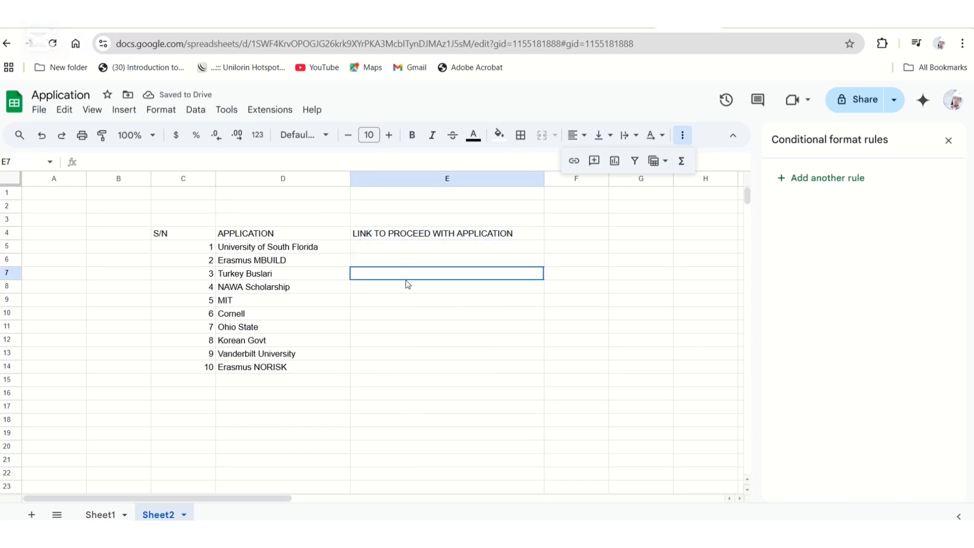
pyautogui.click(414, 288)
pyautogui.click(415, 305)
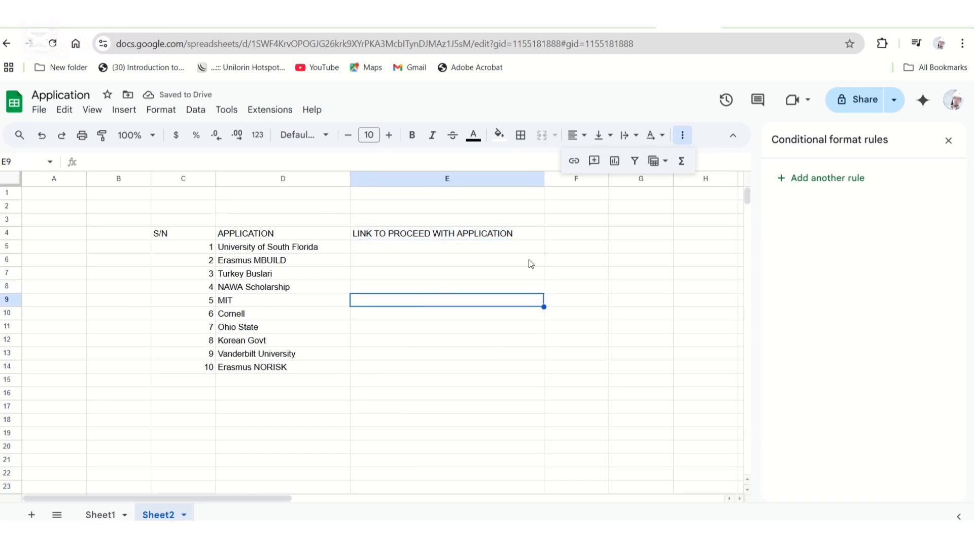
# Enter the header APPLICATION DEADLINE in F4, beside the application link header.
pyautogui.click(561, 239)
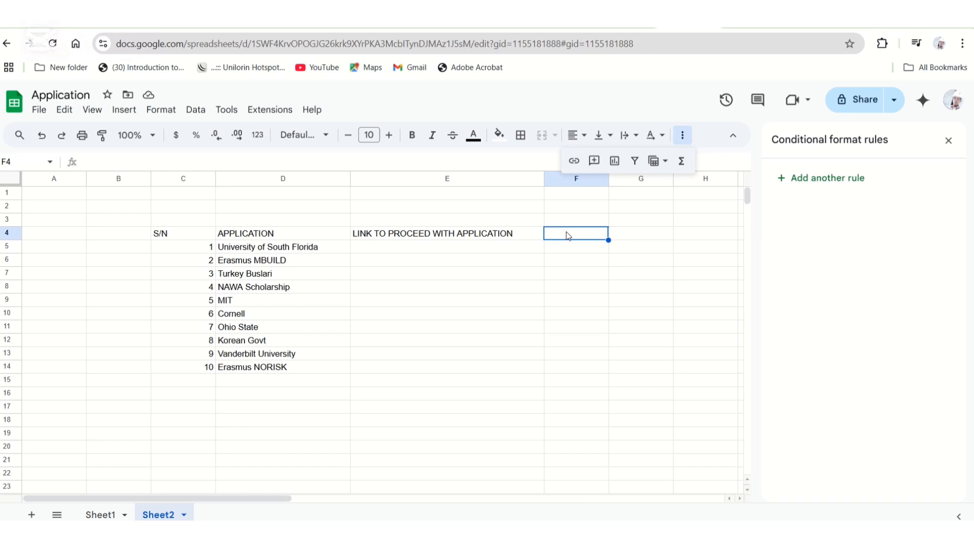
pyautogui.write('APPLICAT')
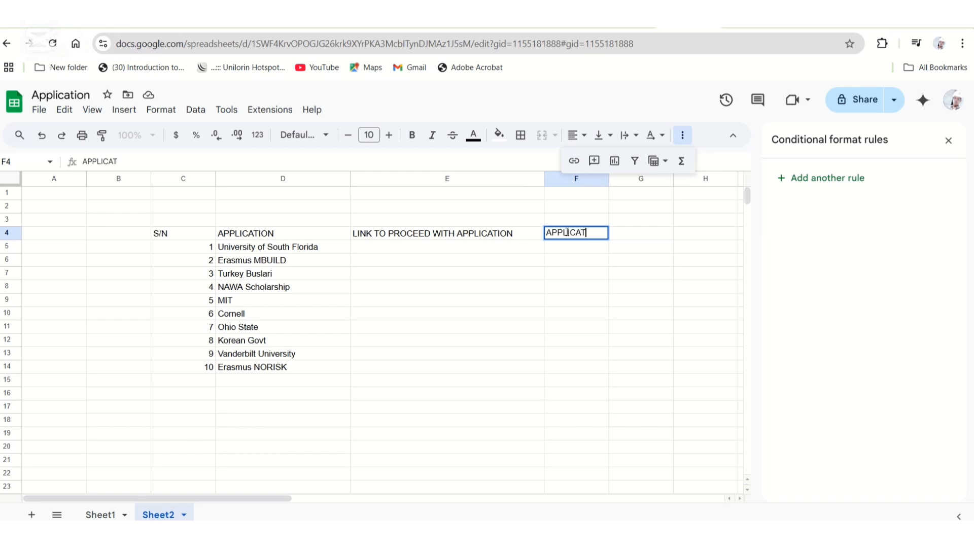
pyautogui.write('ION DEADLINE')
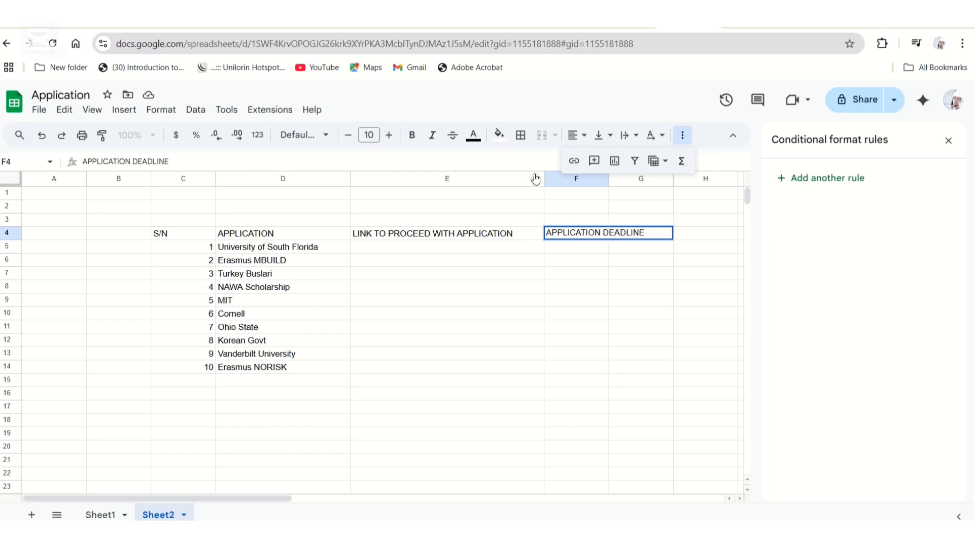
# Widen column F so that the APPLICATION DEADLINE header fits inside the column.
pyautogui.click(555, 179)
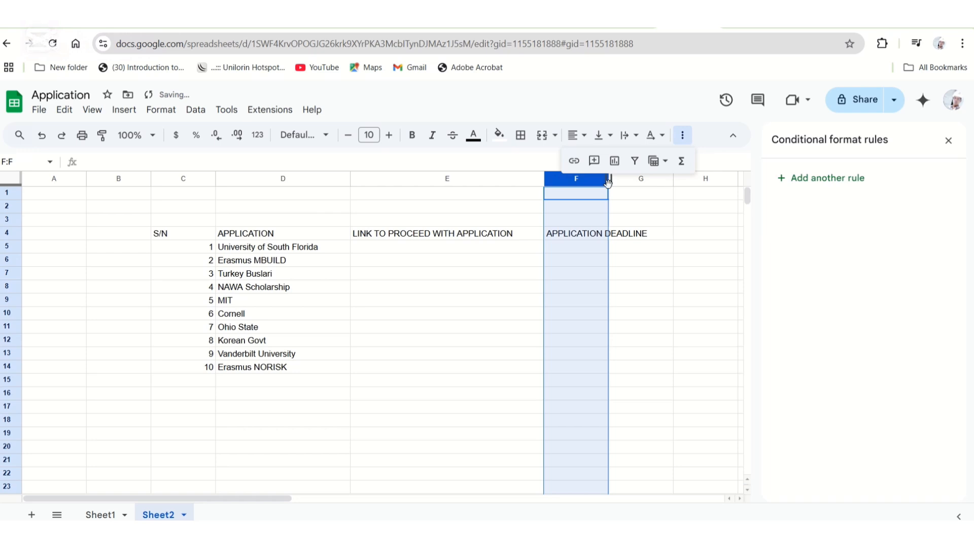
pyautogui.moveTo(609, 182); pyautogui.dragTo(678, 192)
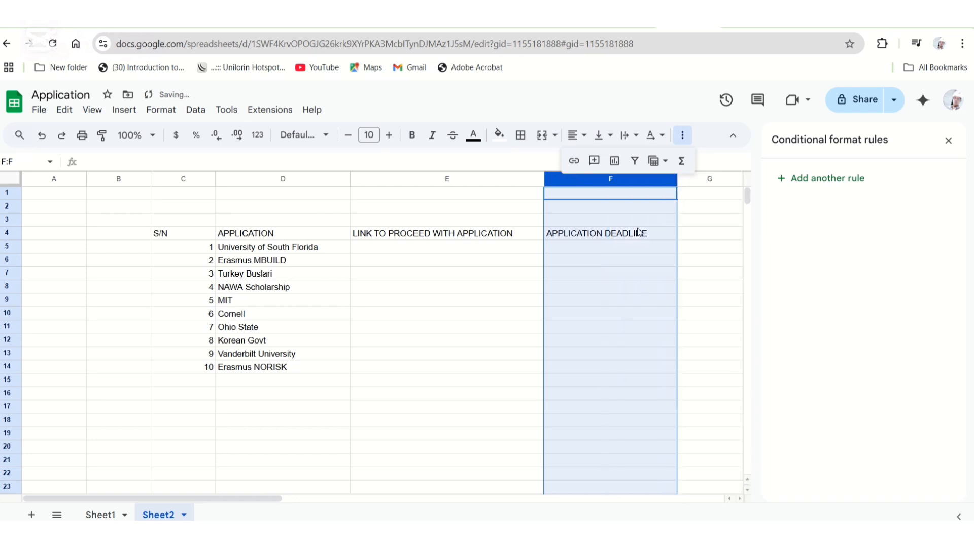
pyautogui.click(718, 249)
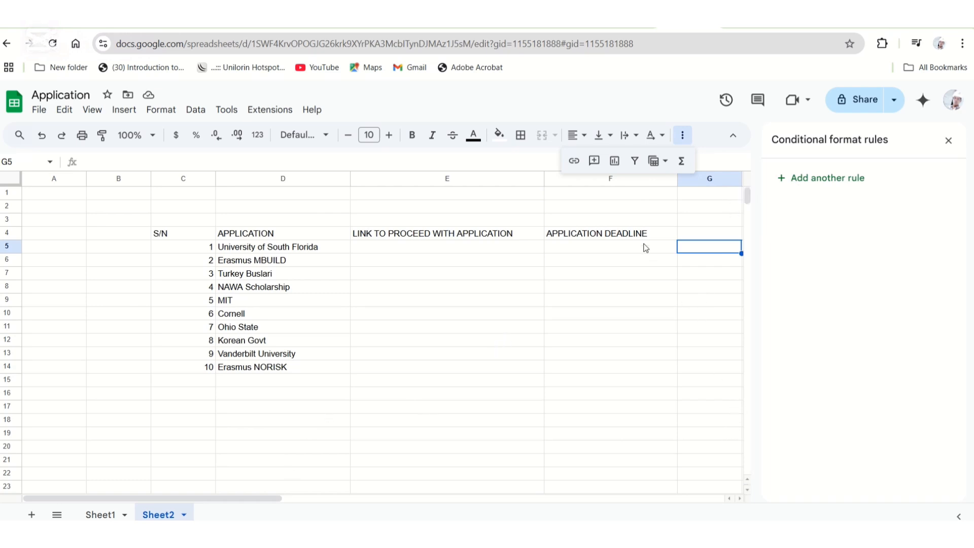
# Enter the application deadline January 31st 2025 for University of South Florida in F5.
pyautogui.click(622, 247)
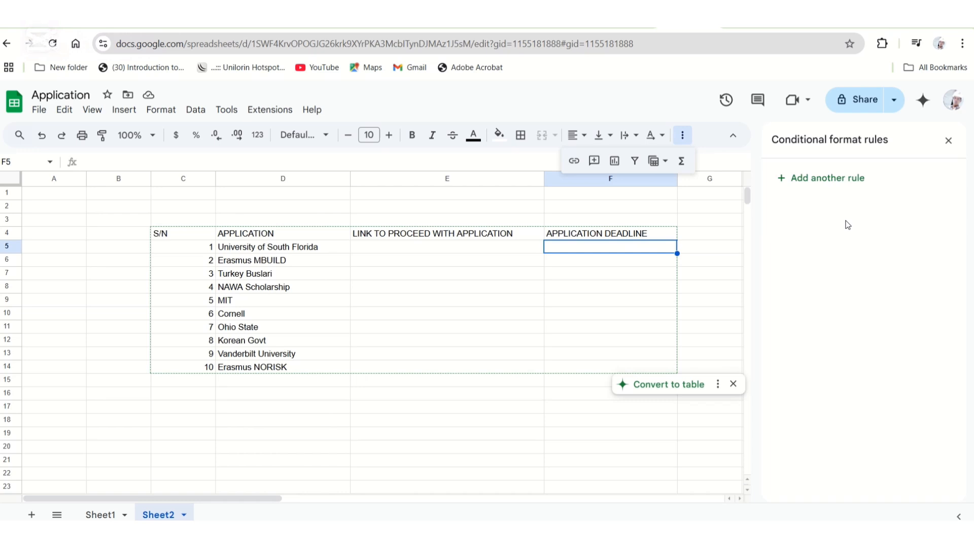
pyautogui.write('January')
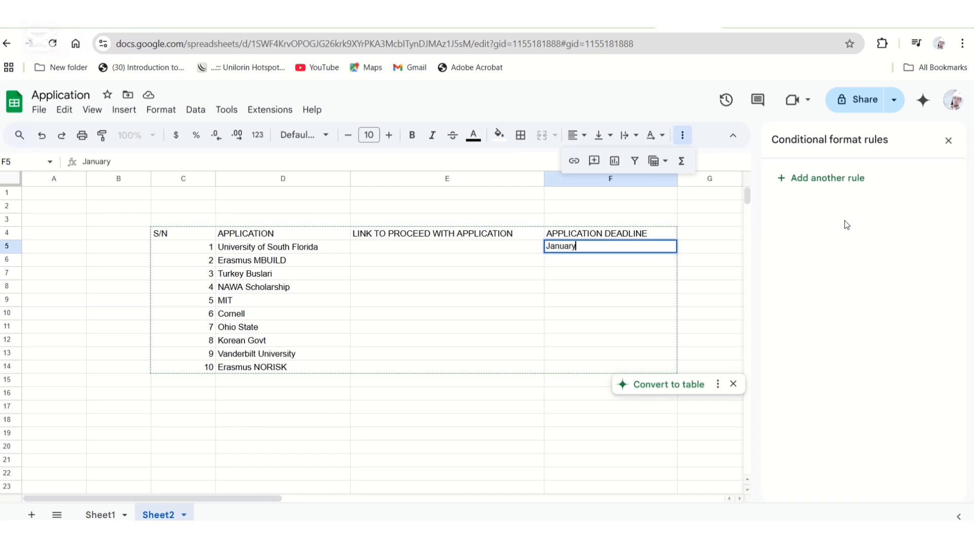
pyautogui.write(' 31st 2025')
pyautogui.press('Return')
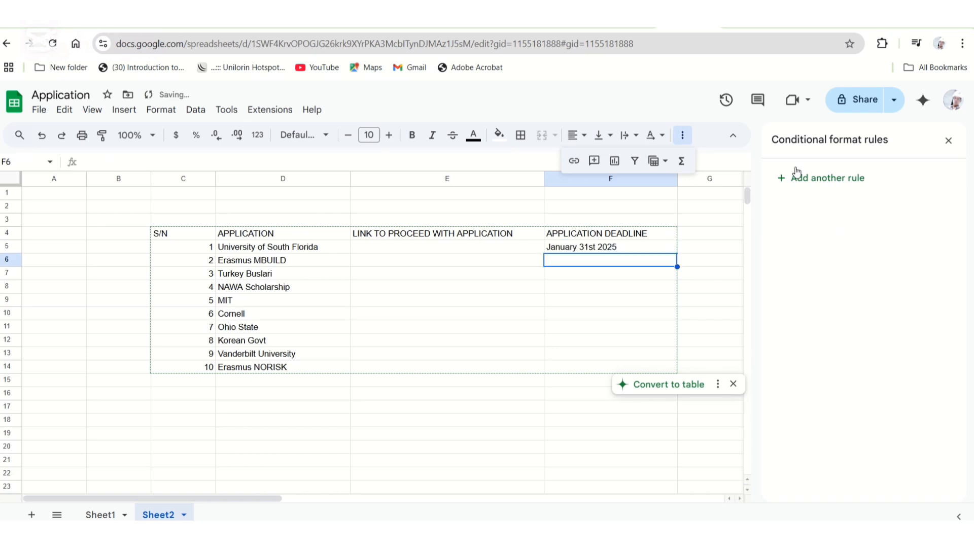
# Add a single-color conditional format rule to F6 for non-empty cells in the default style, and close the rule editor.
pyautogui.click(796, 176)
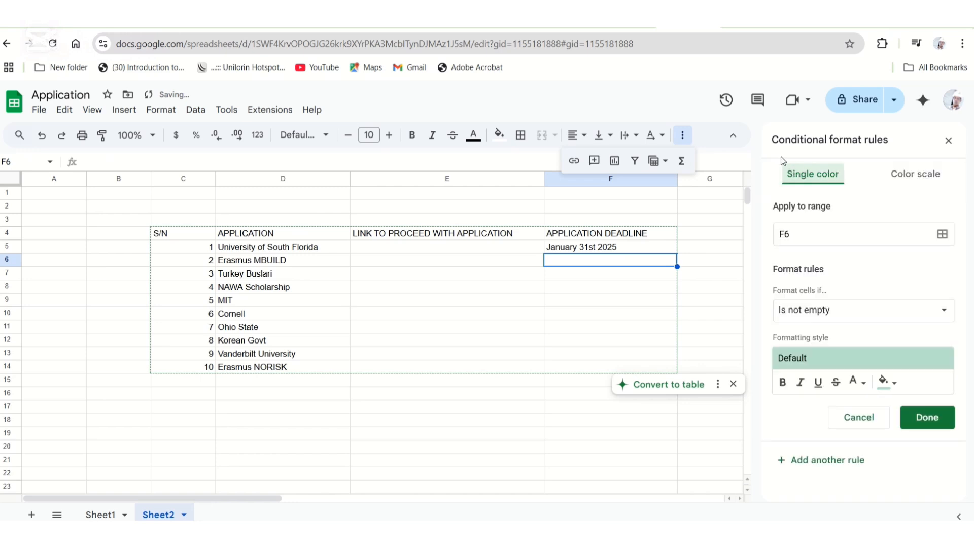
pyautogui.click(632, 290)
pyautogui.doubleClick(612, 258)
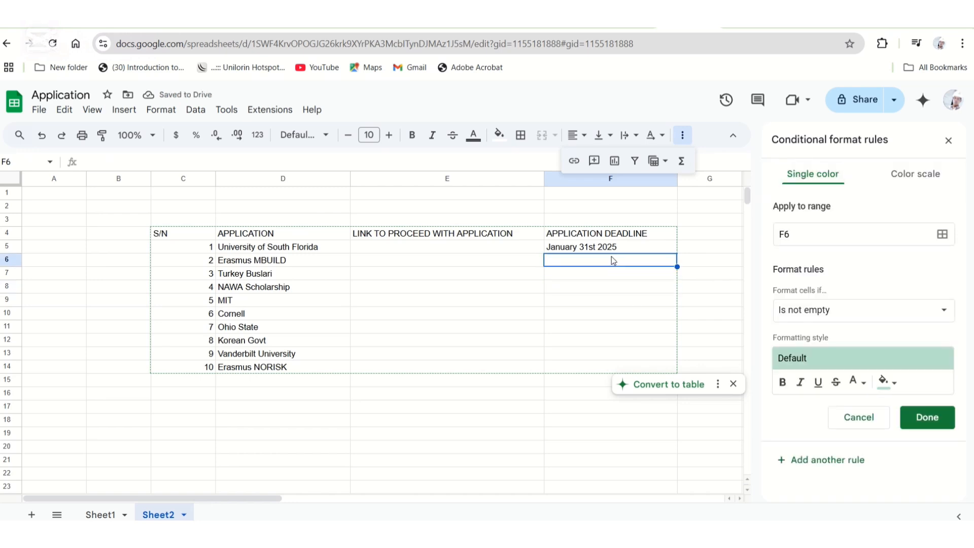
pyautogui.click(948, 140)
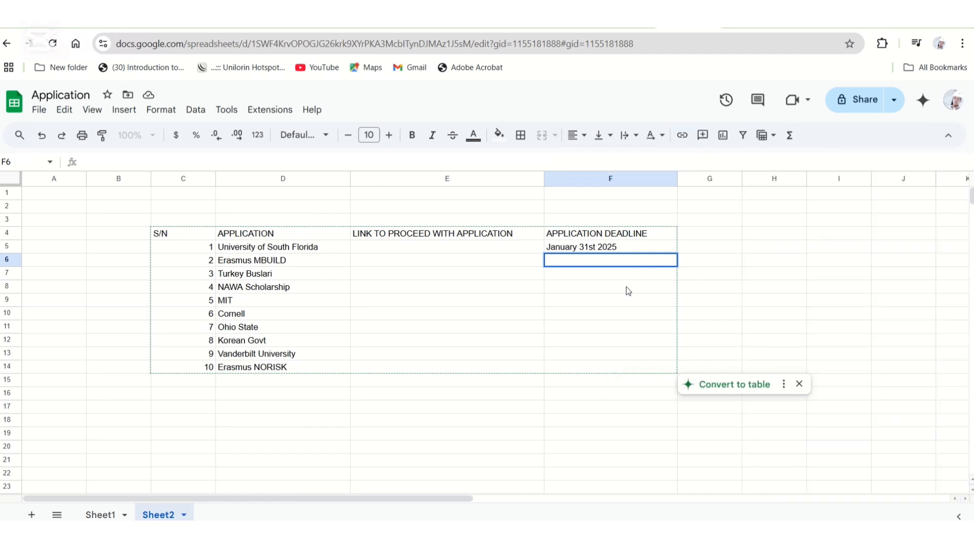
# Enter the application deadline February 5th 2025 for Erasmus MBUILD in F6.
pyautogui.write('February 5th 202')
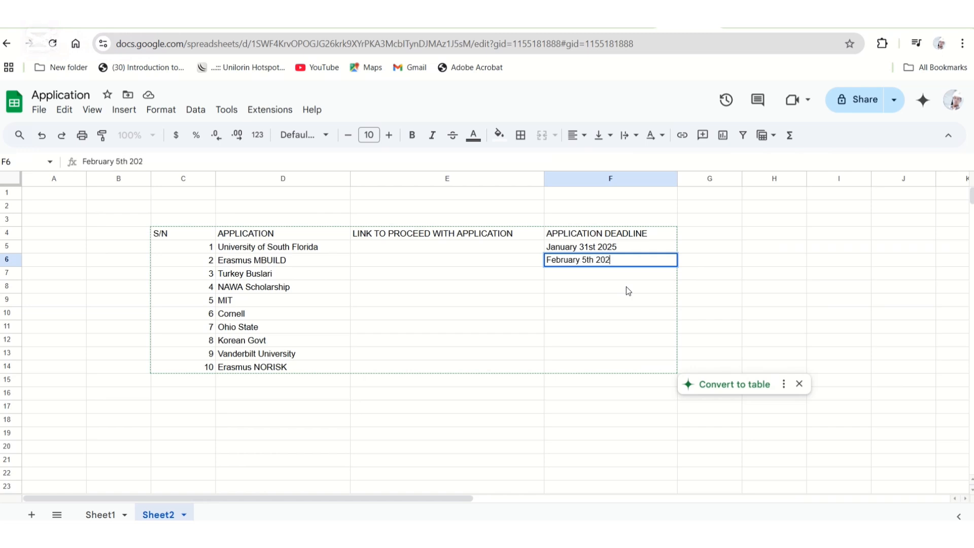
pyautogui.write('5')
pyautogui.press('Return')
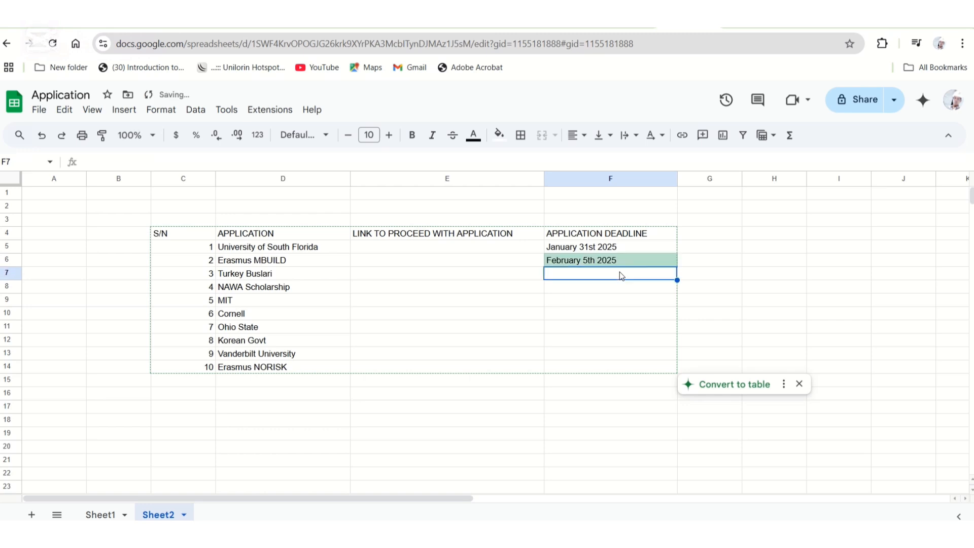
# Dismiss the table conversion suggestion and try to reset the fill color of the Erasmus MBUILD deadline cell F6.
pyautogui.click(574, 208)
pyautogui.click(586, 268)
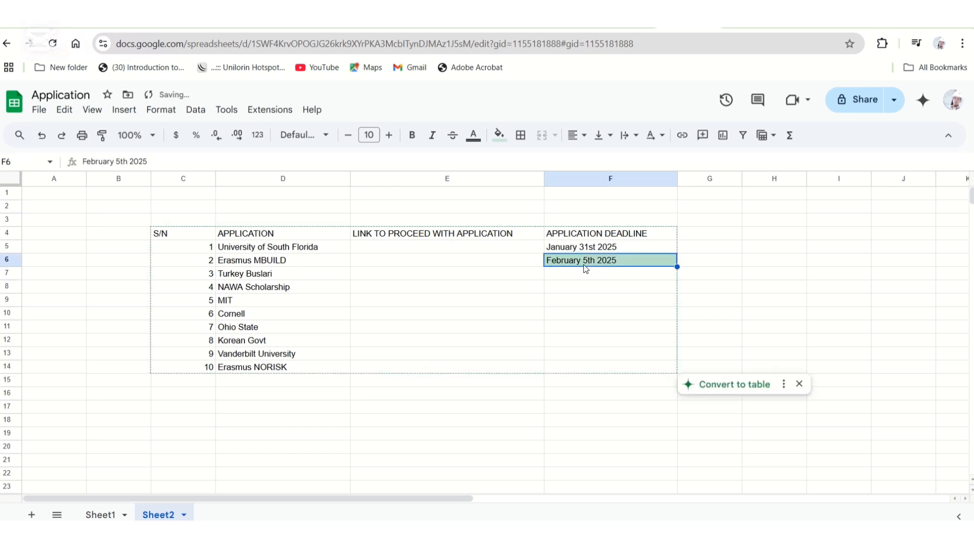
pyautogui.click(799, 384)
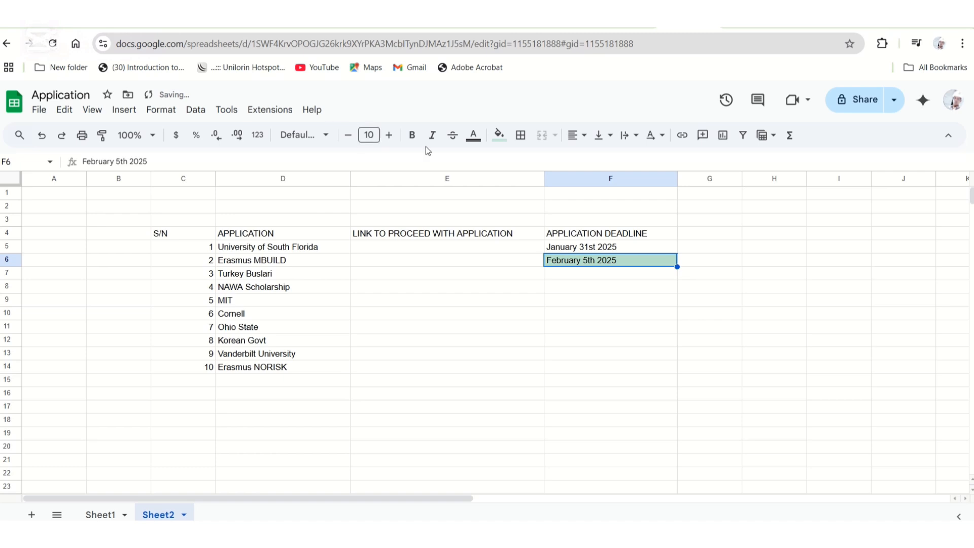
pyautogui.click(499, 136)
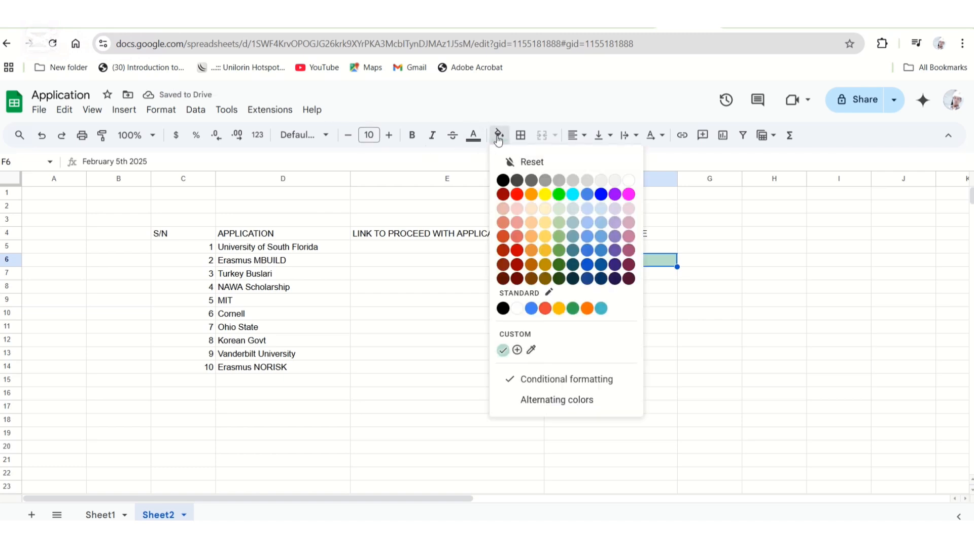
pyautogui.click(510, 162)
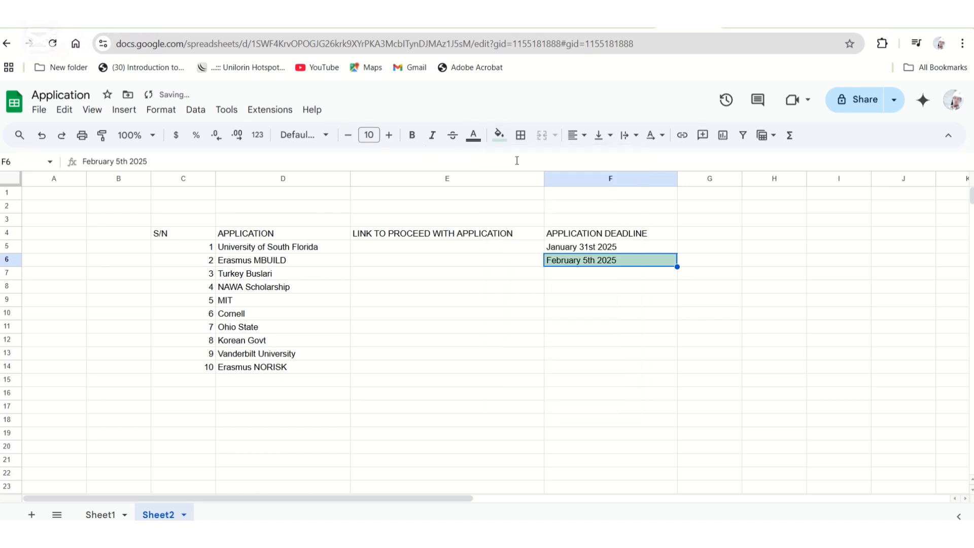
# Enter the application deadline January 27th 2025 for Turkey Buslari in F7.
pyautogui.click(591, 274)
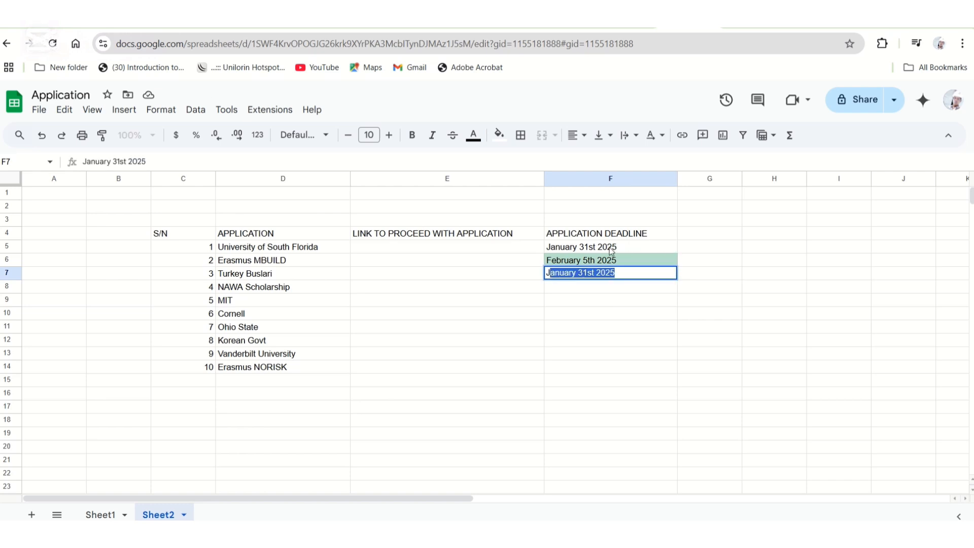
pyautogui.write('anuary 27th ')
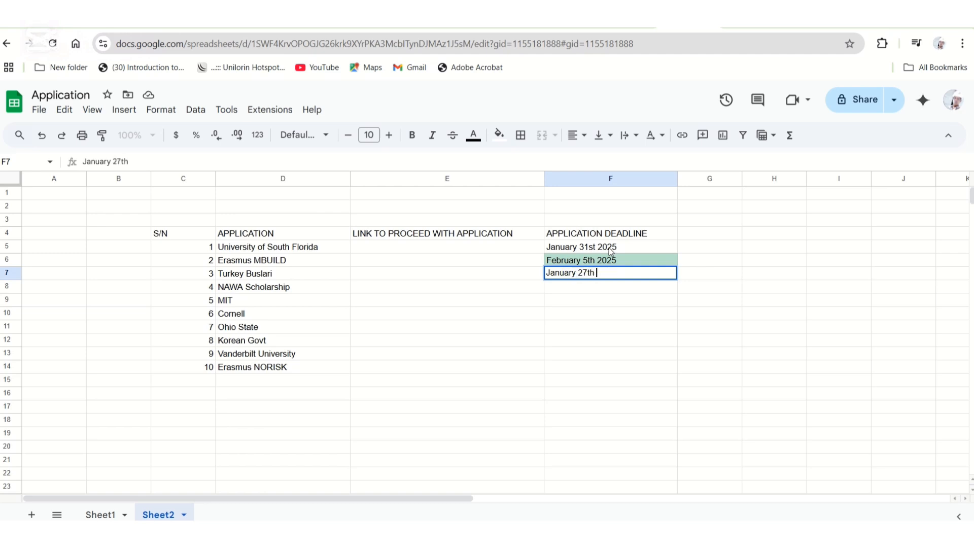
pyautogui.write('2025')
pyautogui.press('Return')
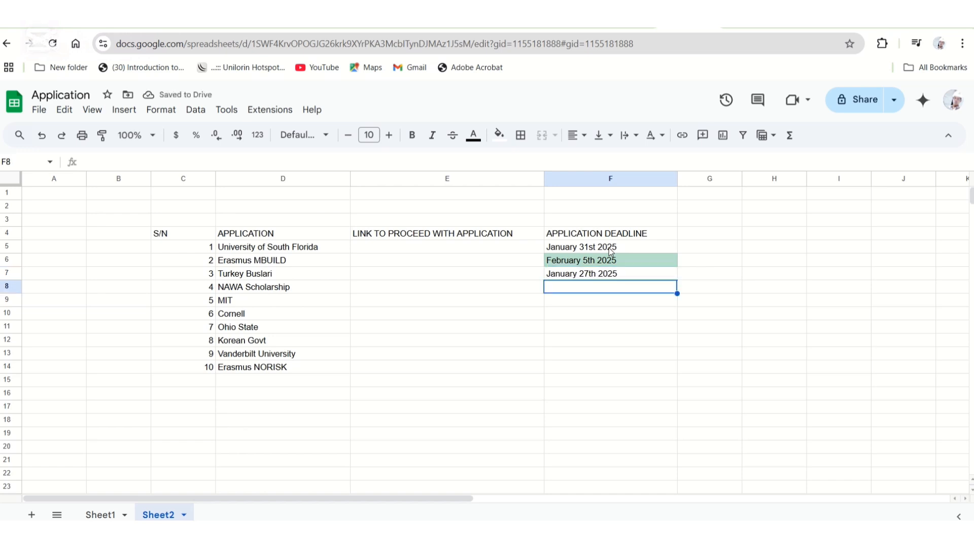
# Enter the deadlines March 1st 2025 for NAWA Scholarship in F8 and April 15th 2025 for MIT in F9.
pyautogui.write('Mar')
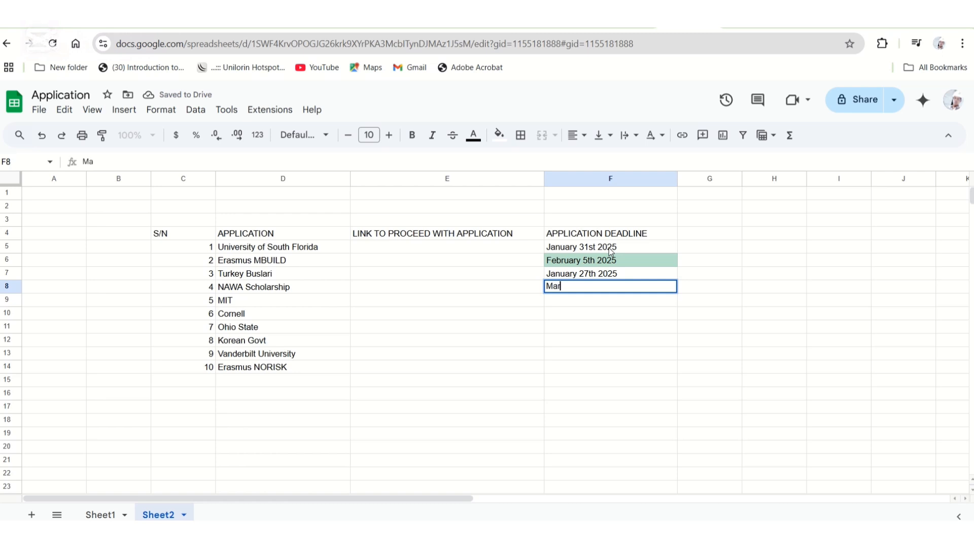
pyautogui.write('ch 1st 20')
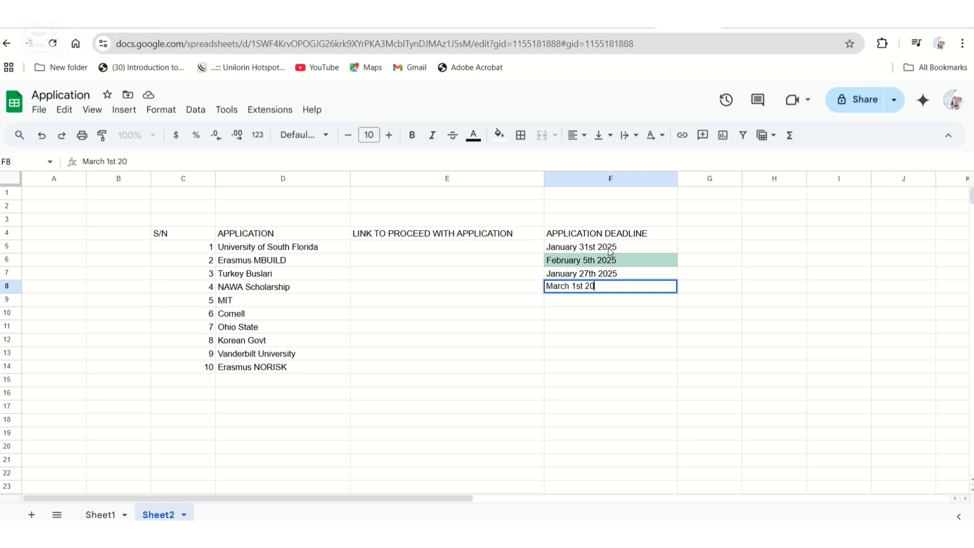
pyautogui.write('25')
pyautogui.press('Return')
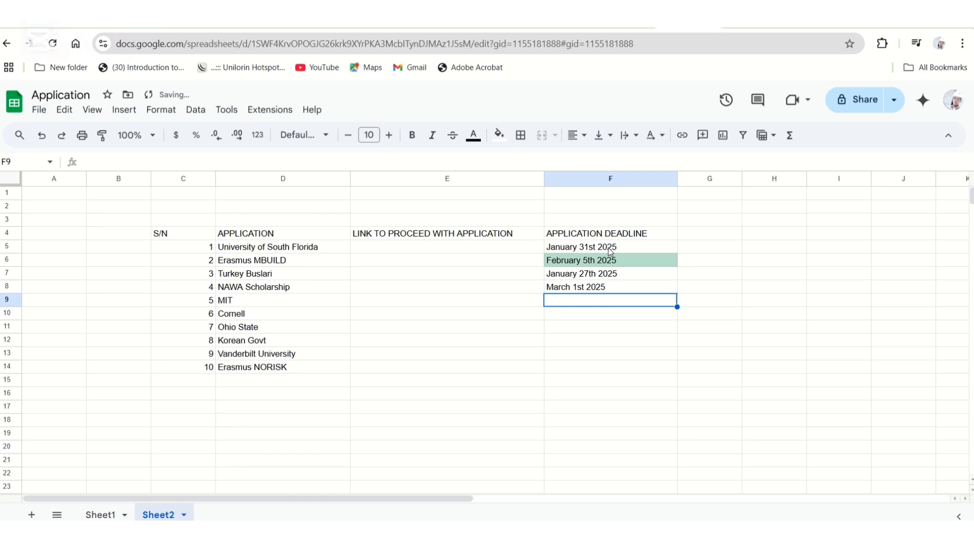
pyautogui.write('A')
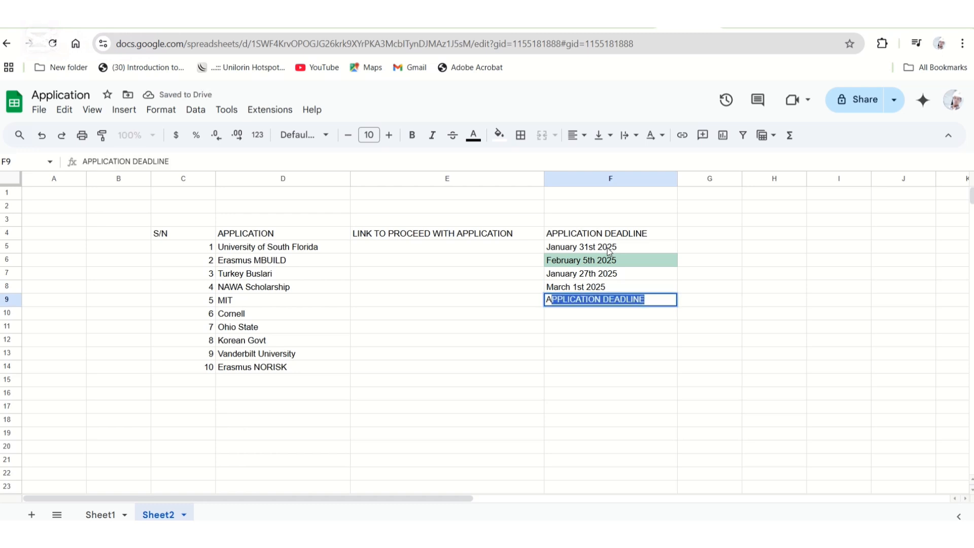
pyautogui.write('pril 1')
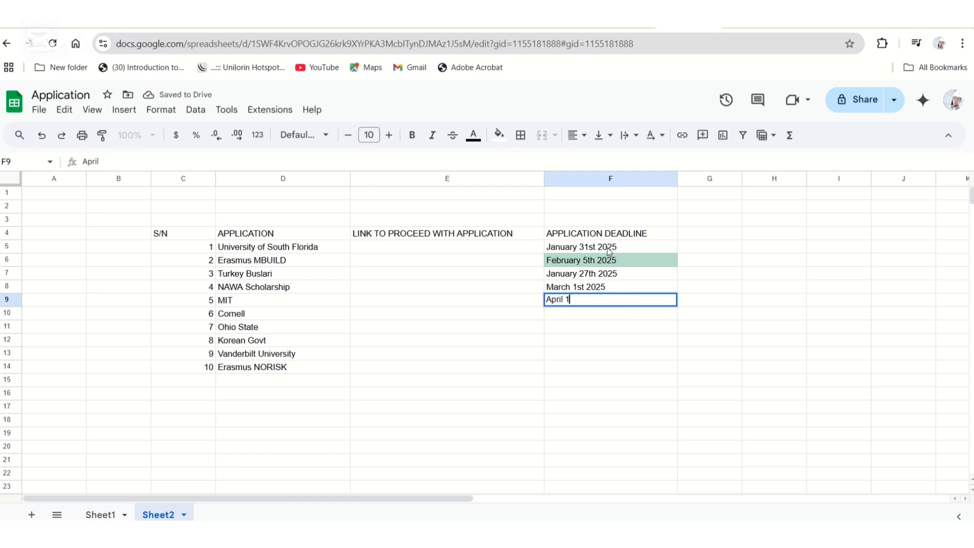
pyautogui.write('5th 2025')
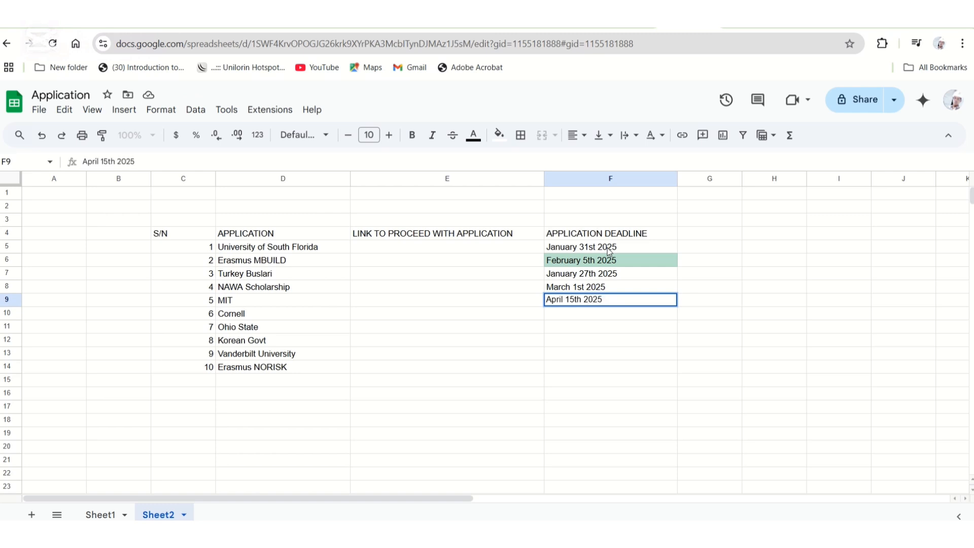
pyautogui.press('Return')
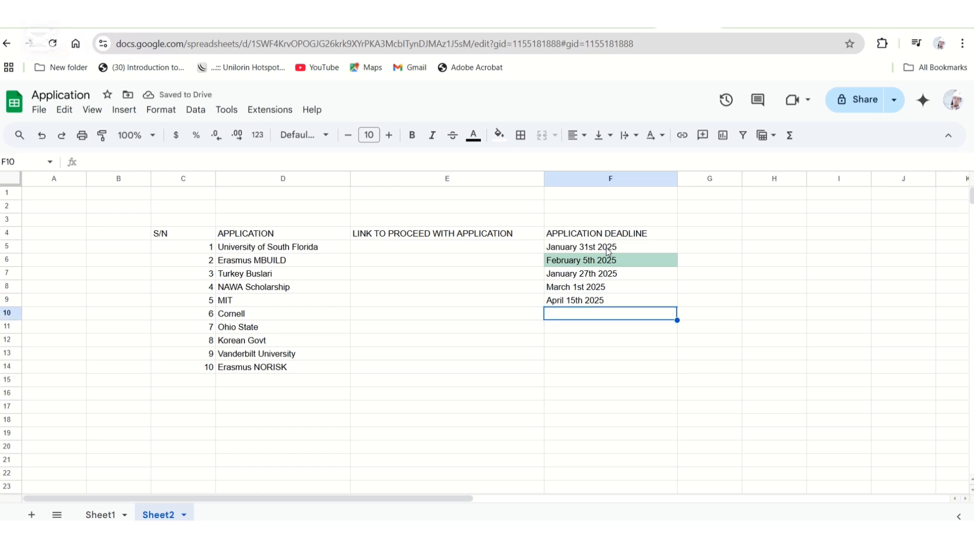
# Enter the deadlines January 30th 2025 for Cornell in F10 and February 5th 2025 for Ohio State in F11.
pyautogui.write('J')
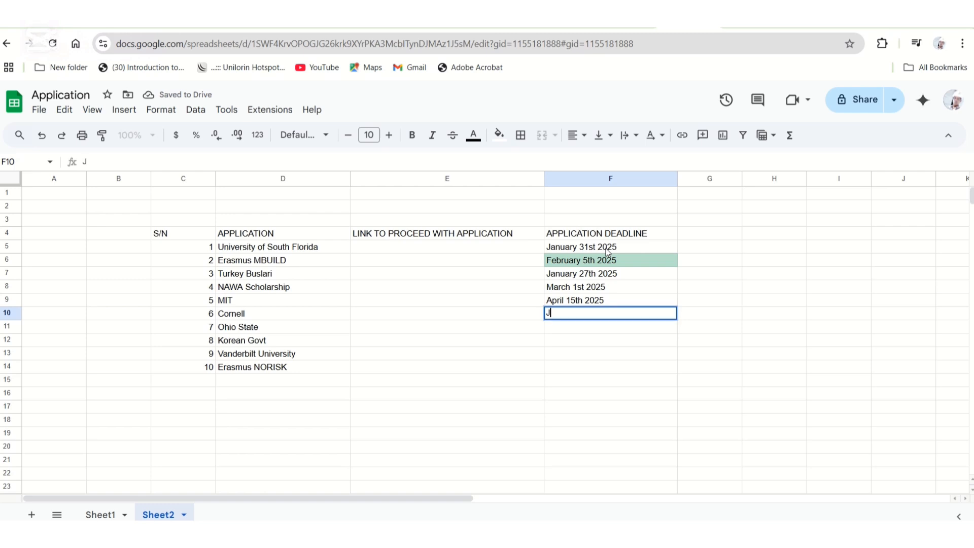
pyautogui.write('anuary')
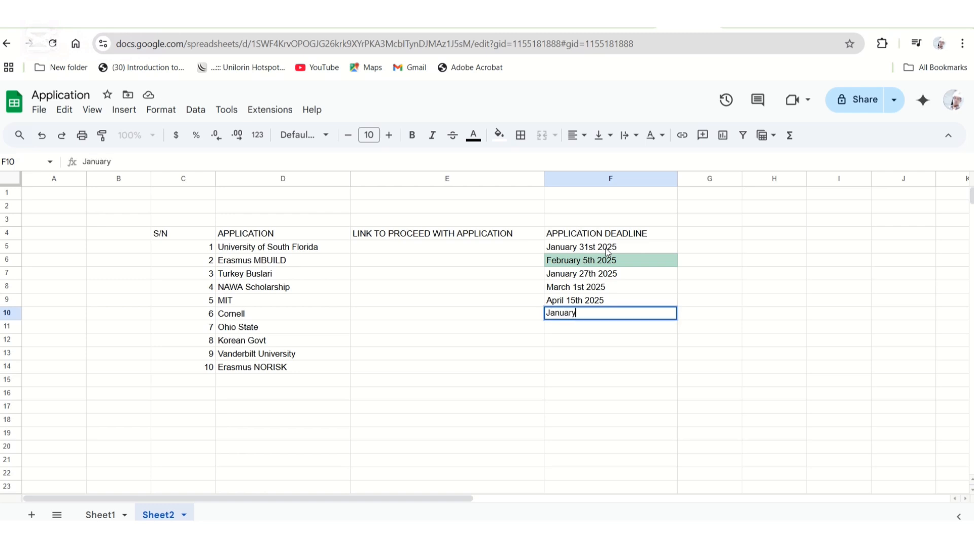
pyautogui.write(' 30th 2025')
pyautogui.press('Return')
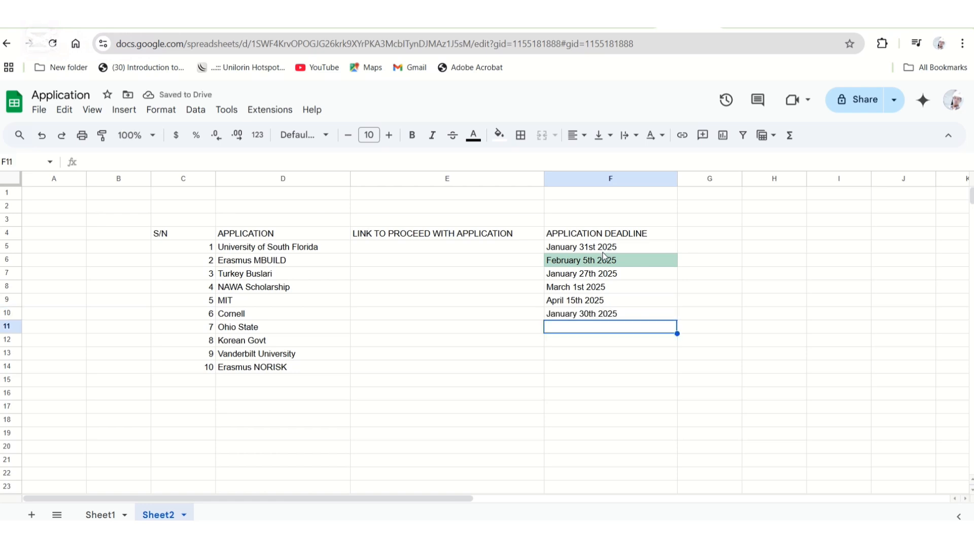
pyautogui.write('February')
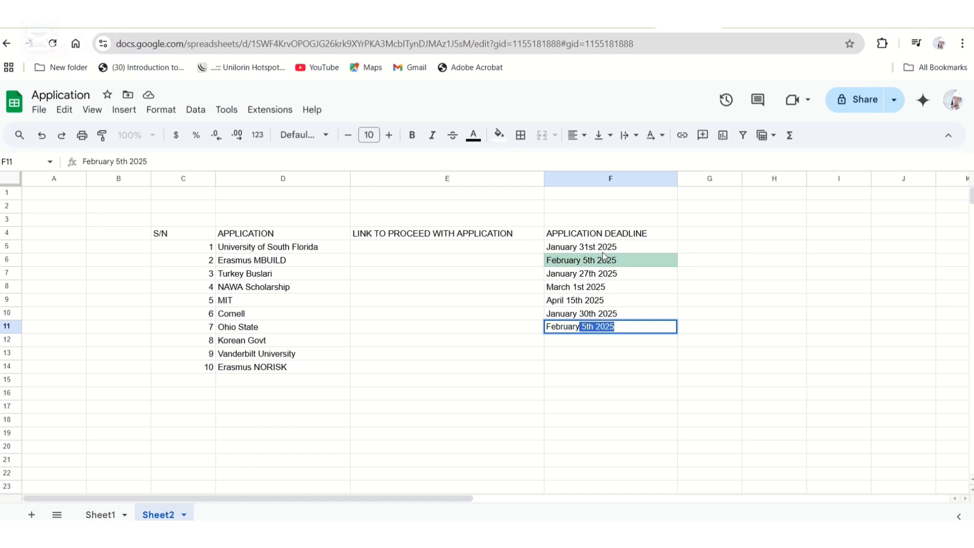
pyautogui.write(' 5th')
pyautogui.press('BackSpace')
pyautogui.write('2025')
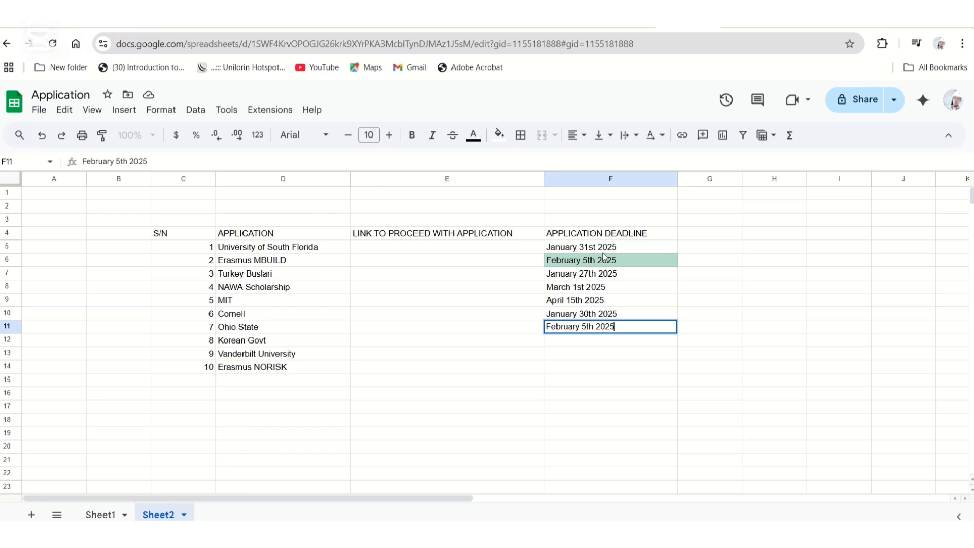
pyautogui.press('Return')
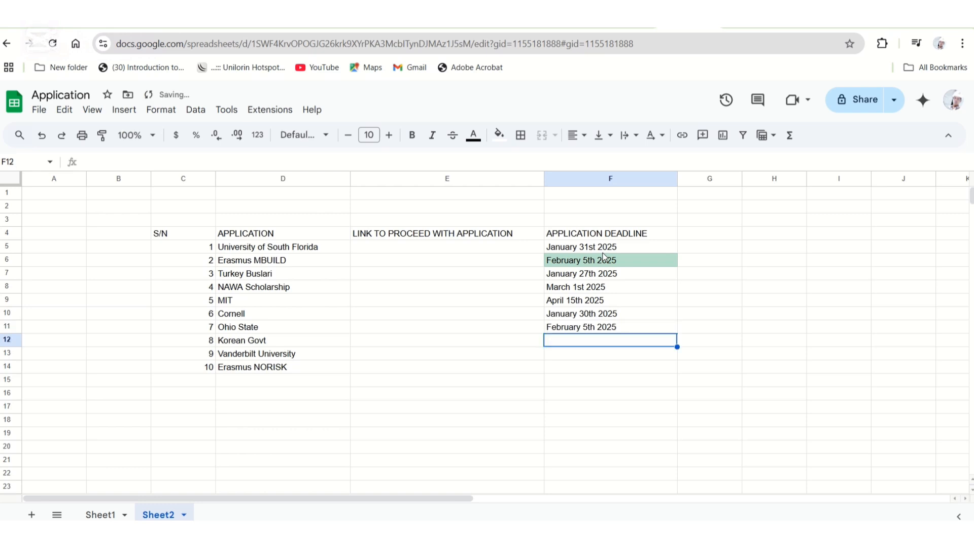
# Enter the deadlines january 29th 2025 for Korean Govt in F12 and March 5th 2025 for Vanderbilt University in F13.
pyautogui.write('janu')
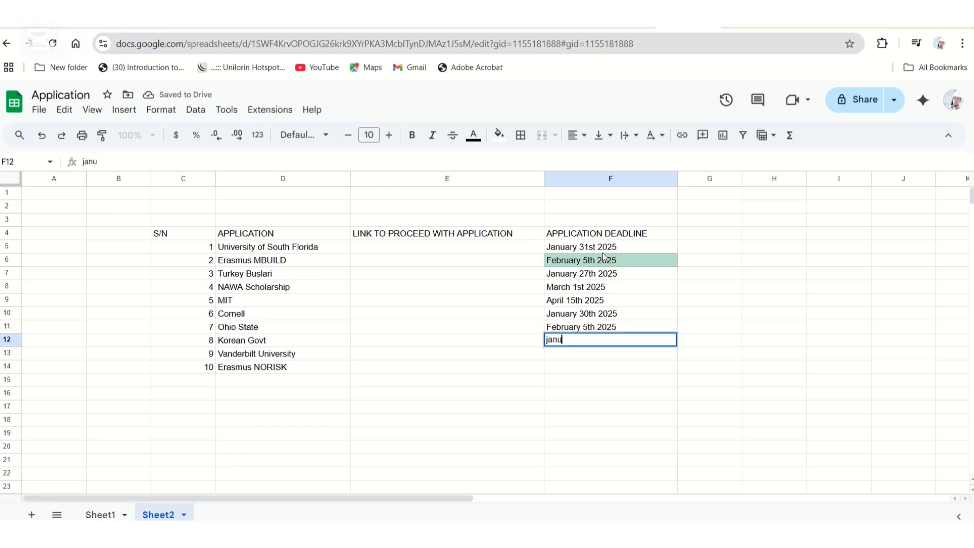
pyautogui.write('ary 29th 2025')
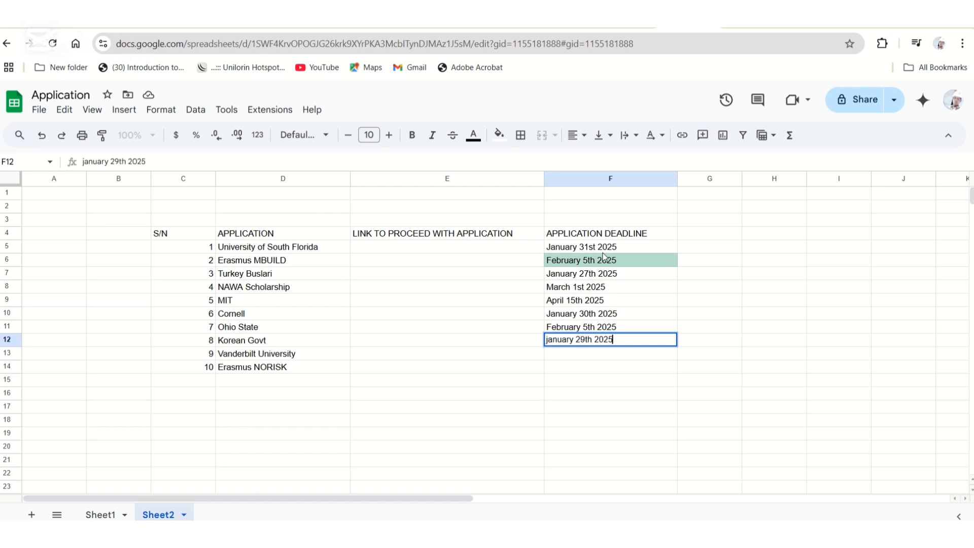
pyautogui.press('Return')
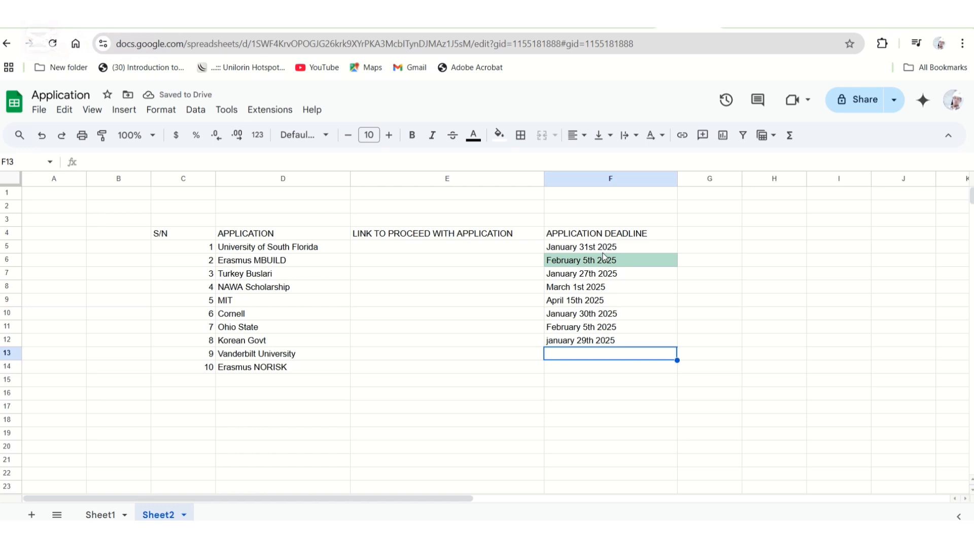
pyautogui.write('March 5')
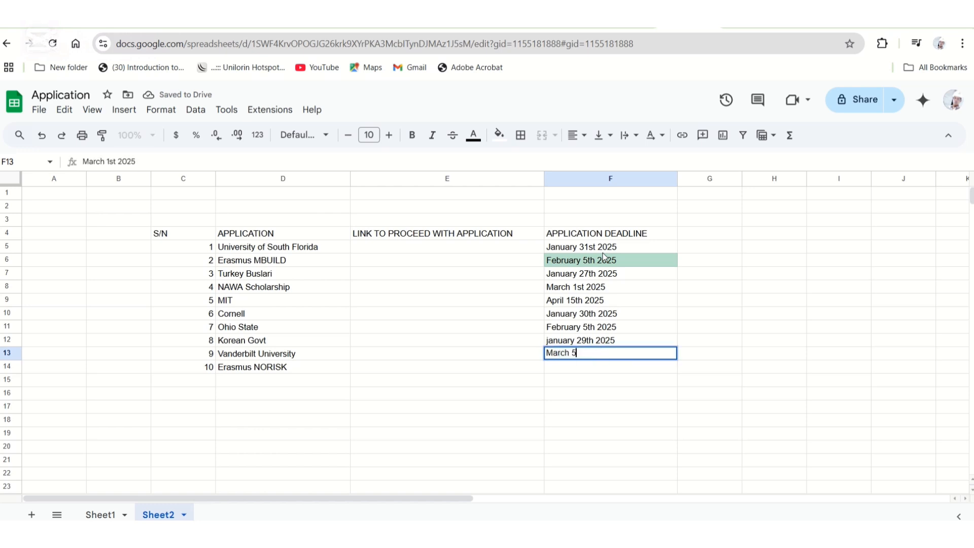
pyautogui.write('th 2025')
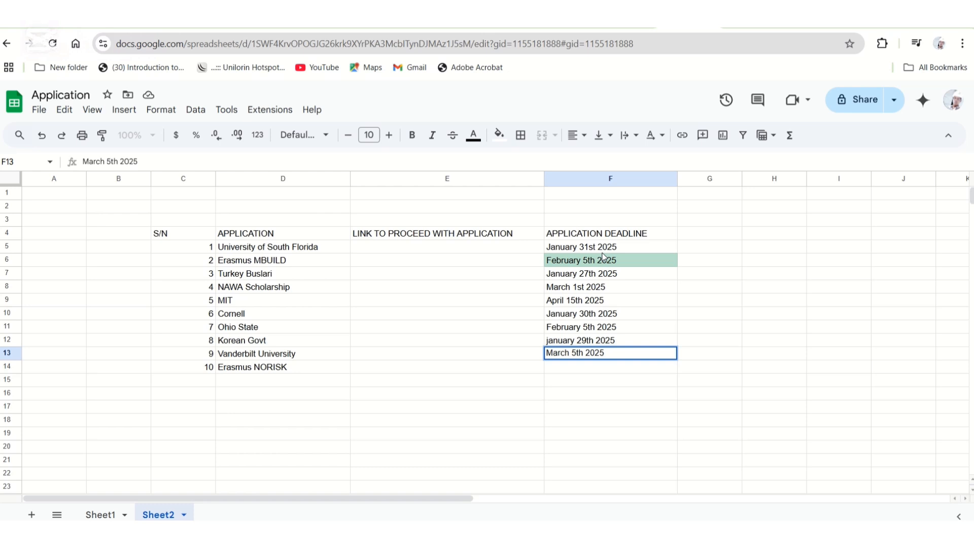
pyautogui.press('Return')
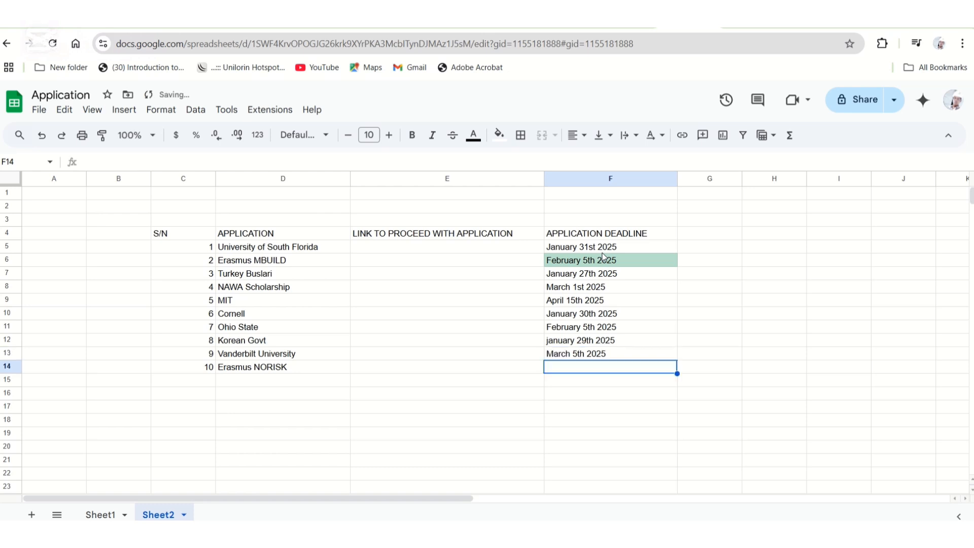
# Enter the application deadline May 1st 2025 for Erasmus NORISK in F14.
pyautogui.write('May ')
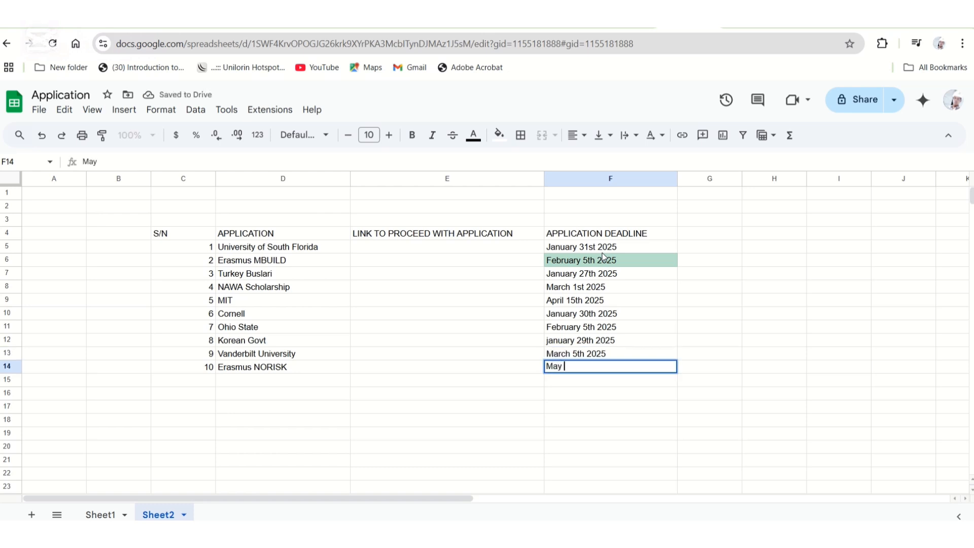
pyautogui.write('1st 2025')
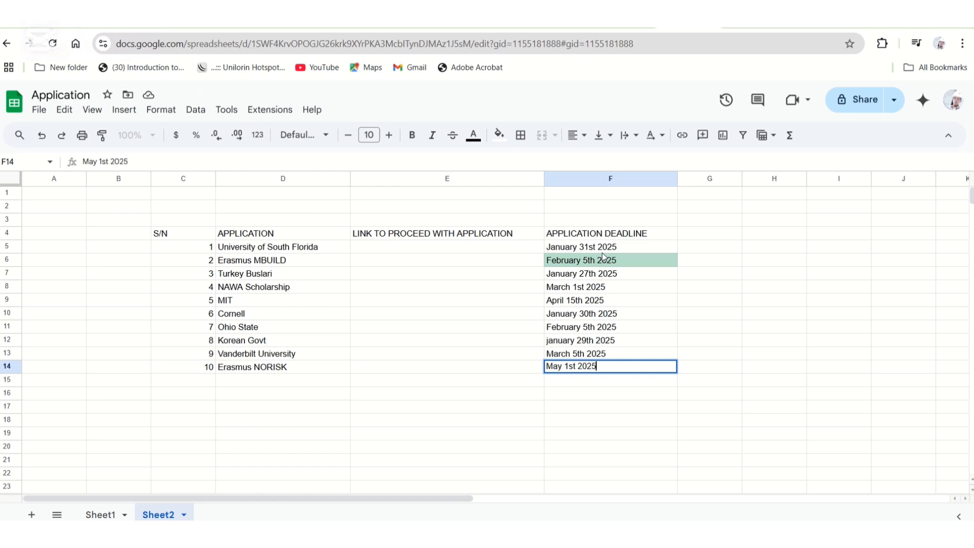
# Add a second APPLICATION DEADLINE header in G4 and widen column G to fit it.
pyautogui.click(697, 238)
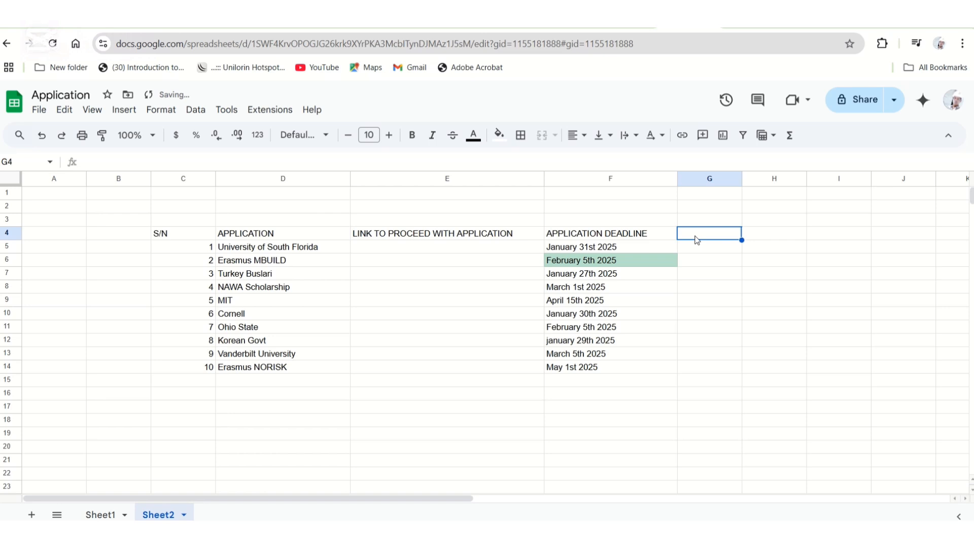
pyautogui.write('APPLI')
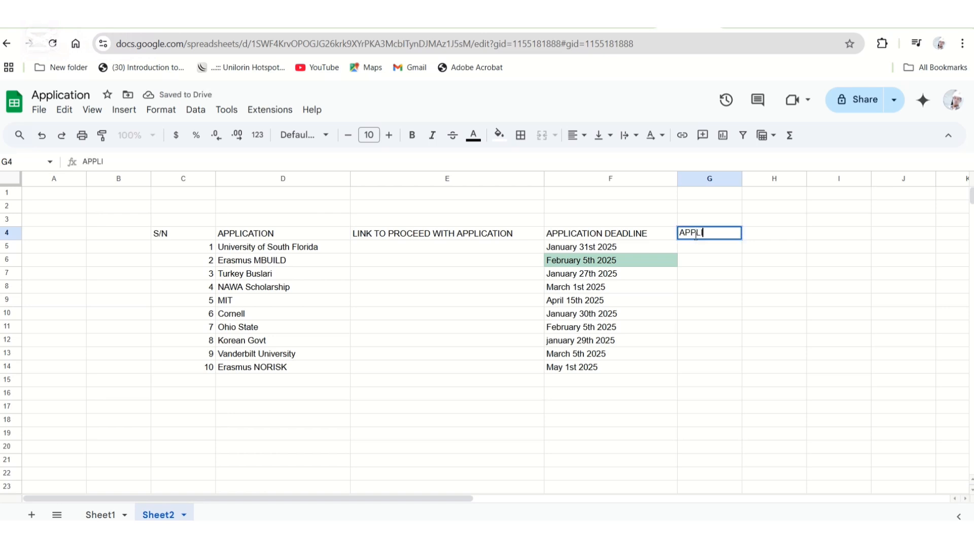
pyautogui.write('CATION ')
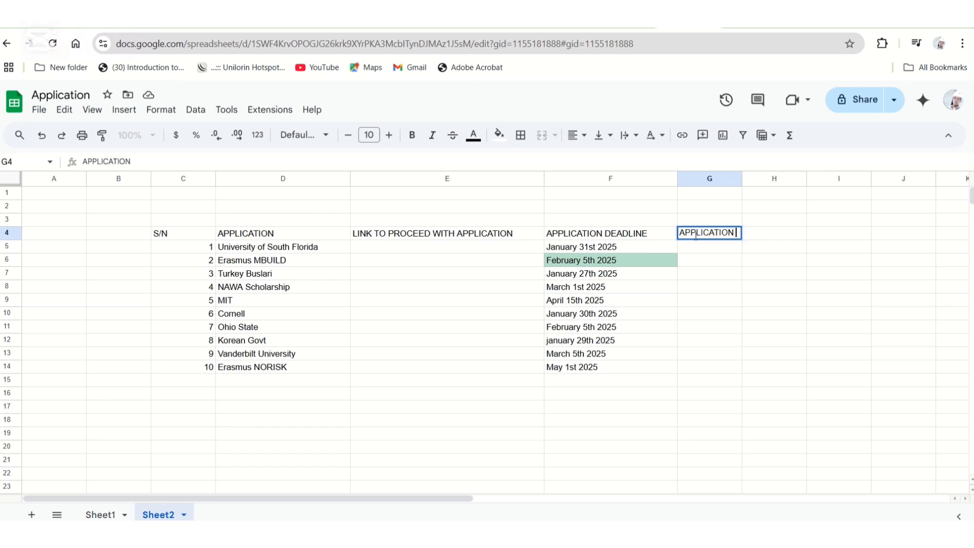
pyautogui.write('DEADLIN')
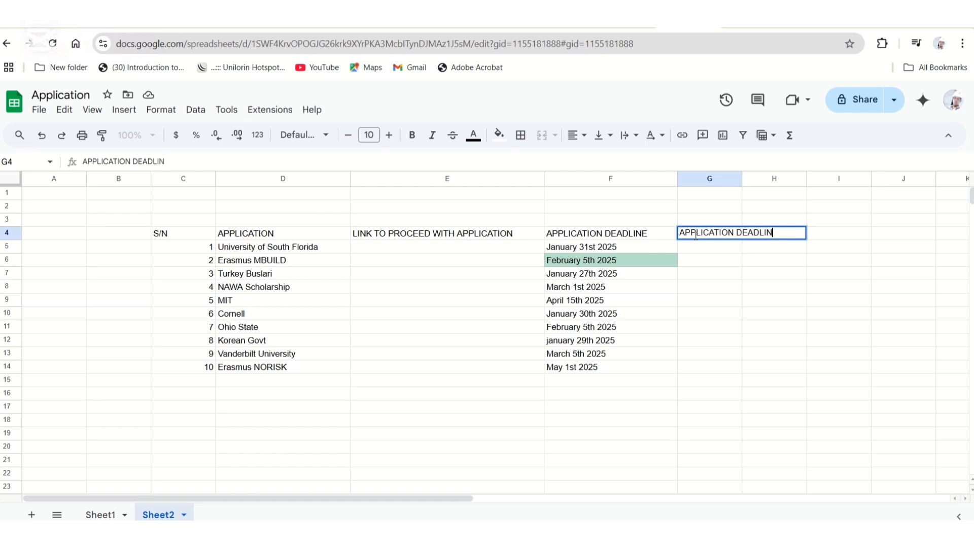
pyautogui.write('E')
pyautogui.click(728, 180)
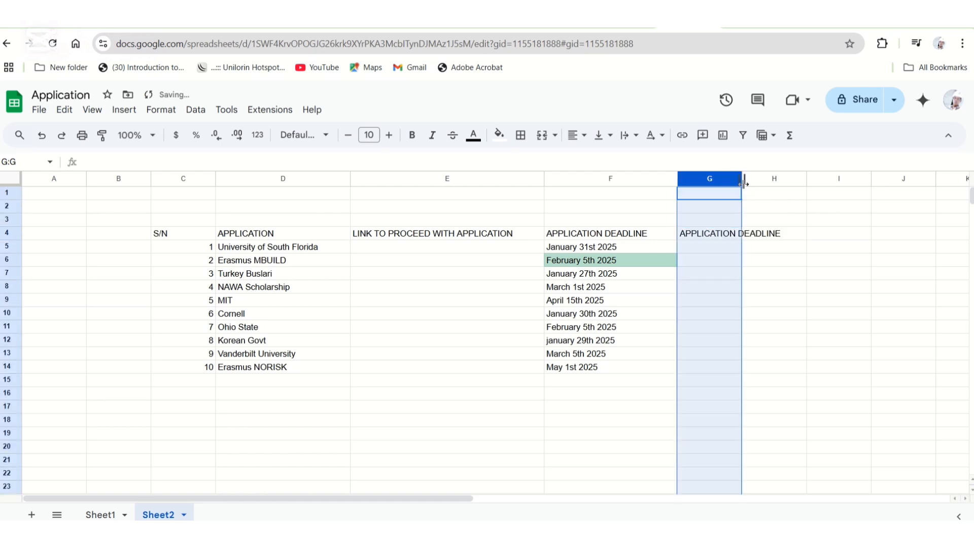
pyautogui.moveTo(744, 182); pyautogui.dragTo(806, 197)
pyautogui.click(558, 193)
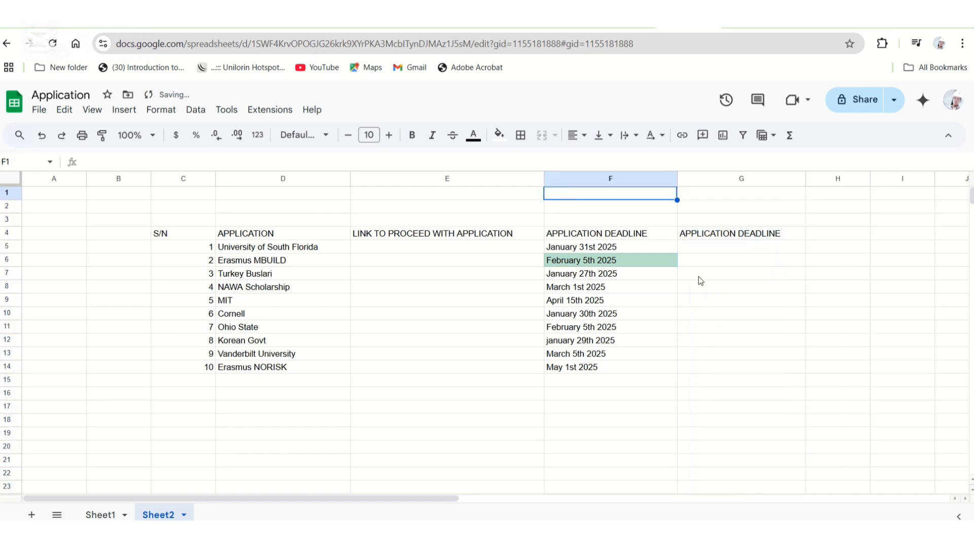
pyautogui.click(713, 249)
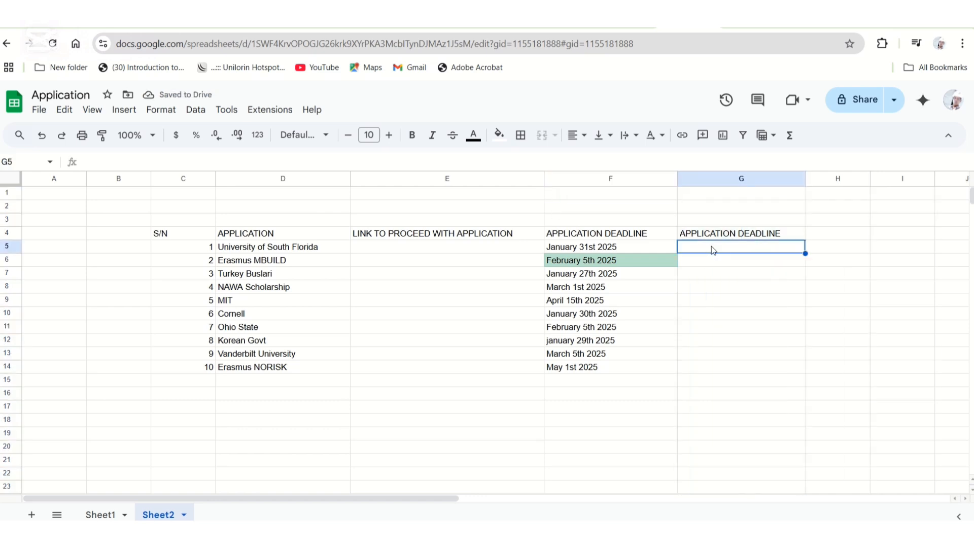
pyautogui.write('=date')
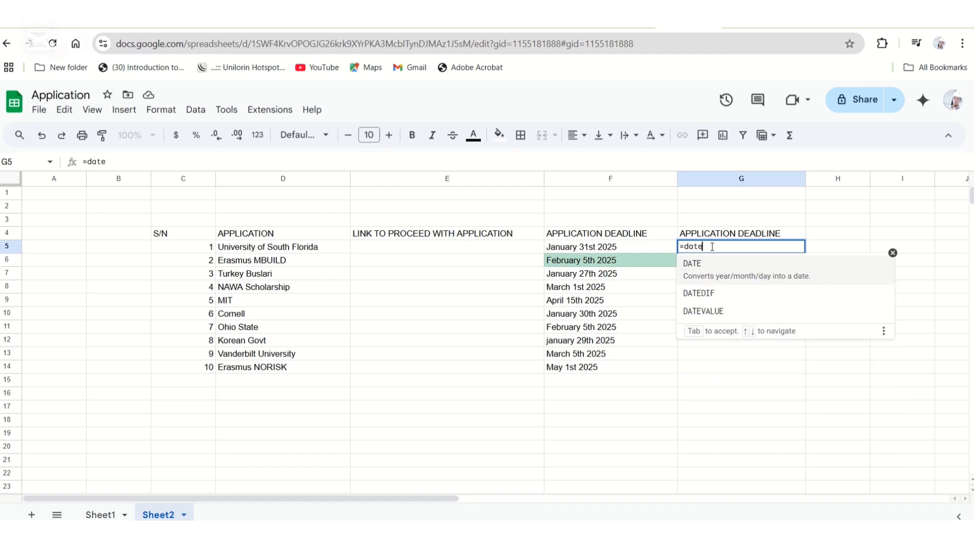
pyautogui.press('BackSpace')
pyautogui.press('BackSpace')
pyautogui.press('BackSpace')
pyautogui.press('BackSpace')
pyautogui.press('BackSpace')
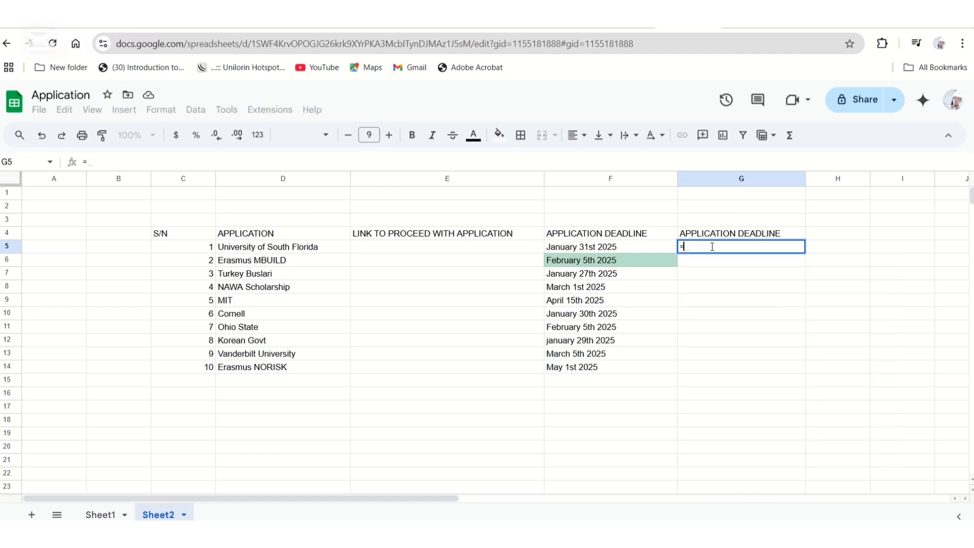
# Enter the University of South Florida deadline in G5 as the formula =DATE(2025,01,31).
pyautogui.write('=date')
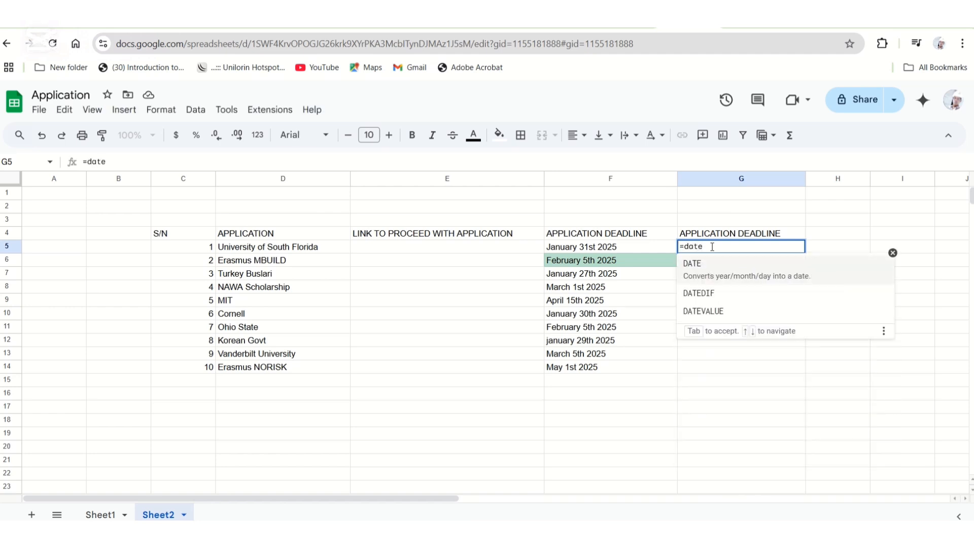
pyautogui.press('Tab')
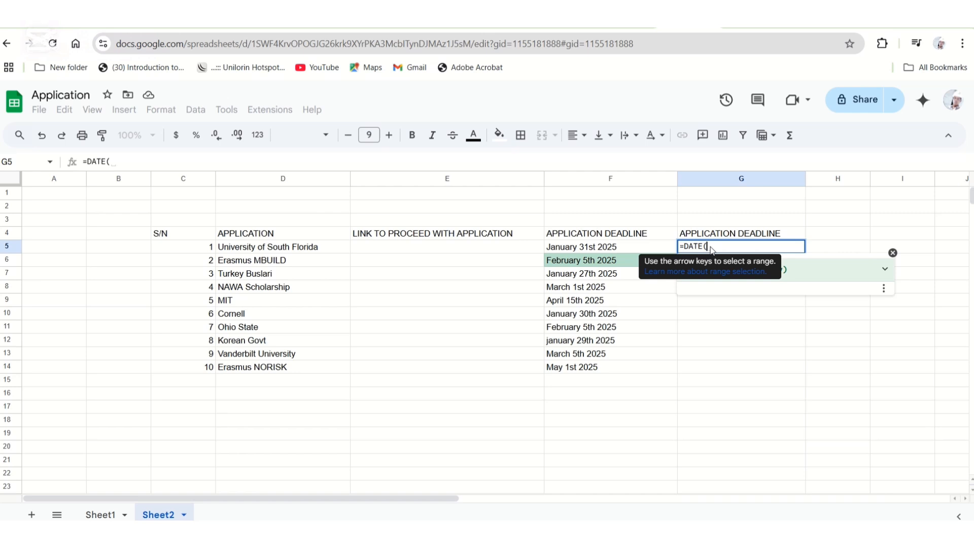
pyautogui.write('2025')
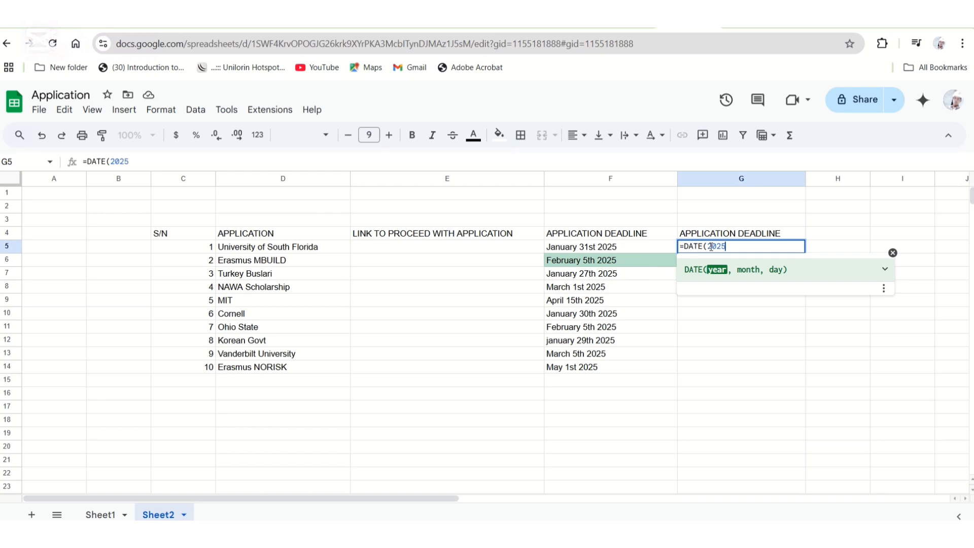
pyautogui.write(', ')
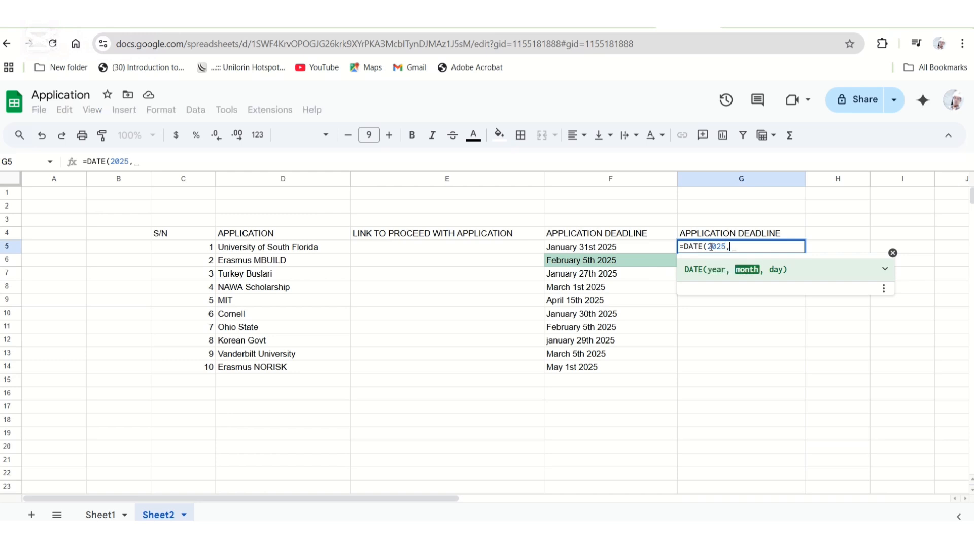
pyautogui.write('01,')
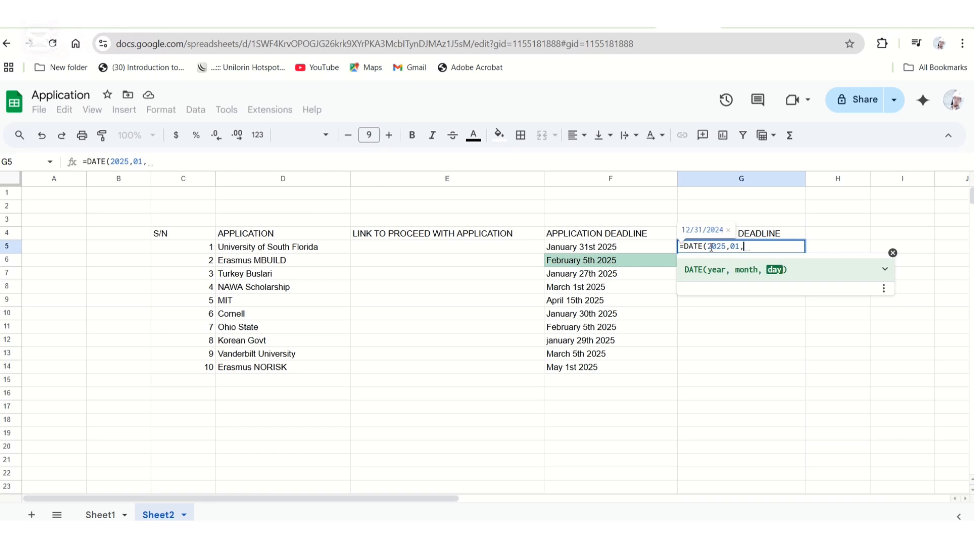
pyautogui.write('31')
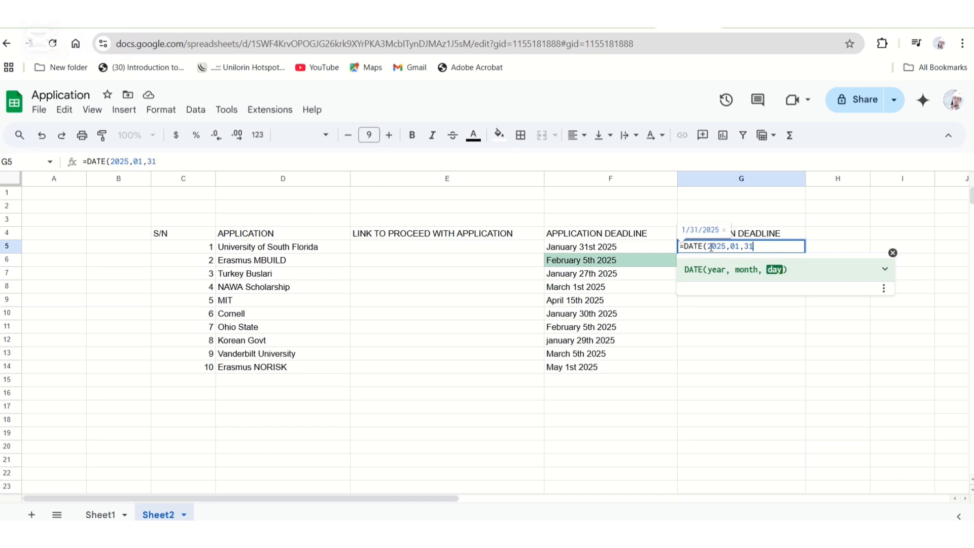
pyautogui.press('Return')
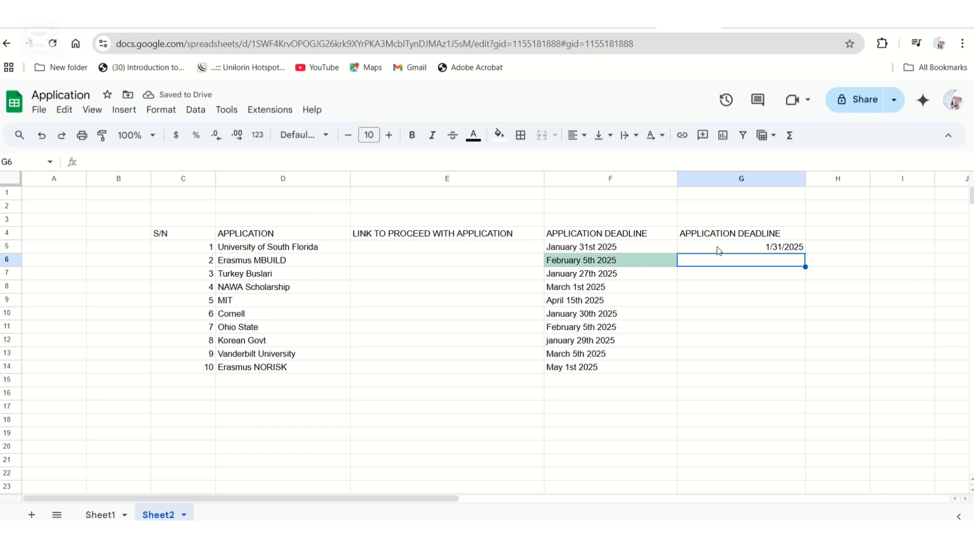
pyautogui.click(710, 243)
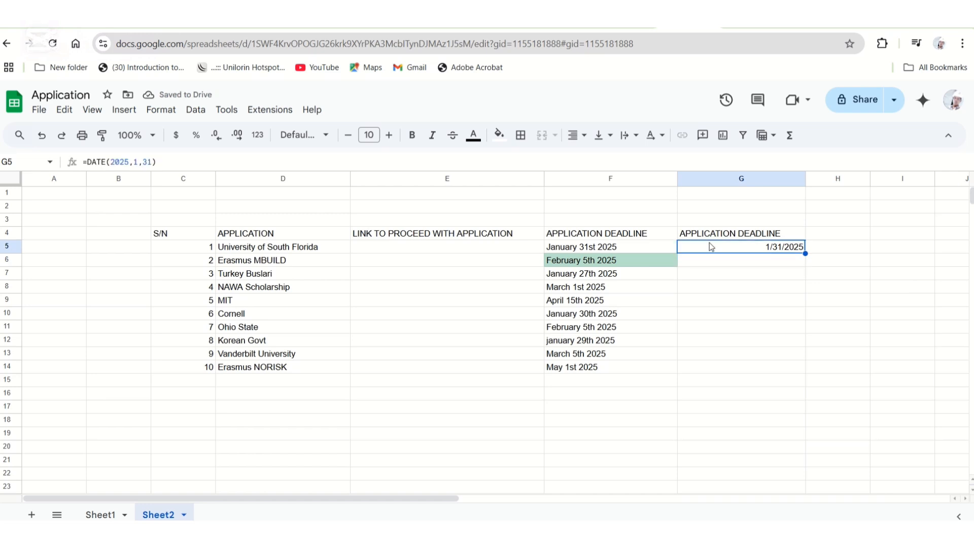
# Enter the Erasmus MBUILD deadline in G6 as the formula =DATE(2025,02,05).
pyautogui.click(722, 259)
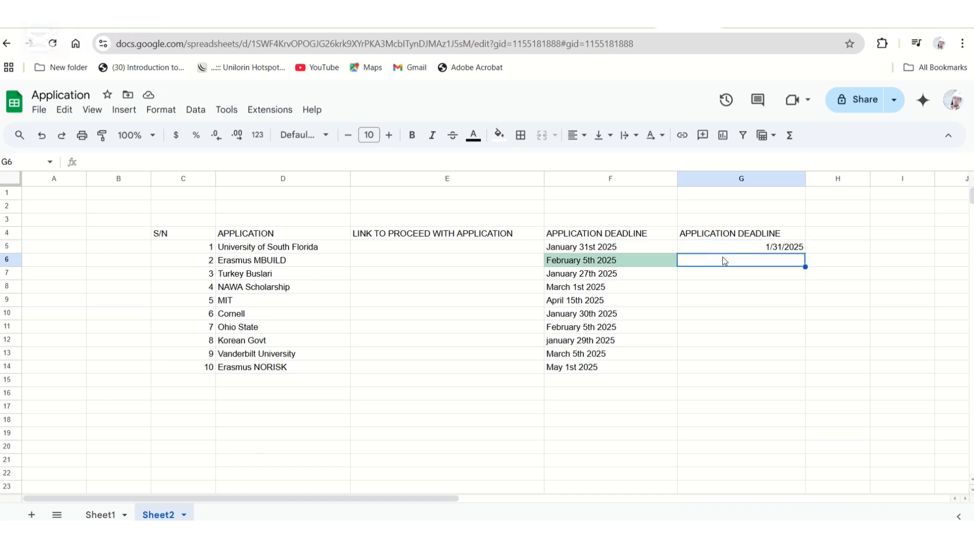
pyautogui.write('=date')
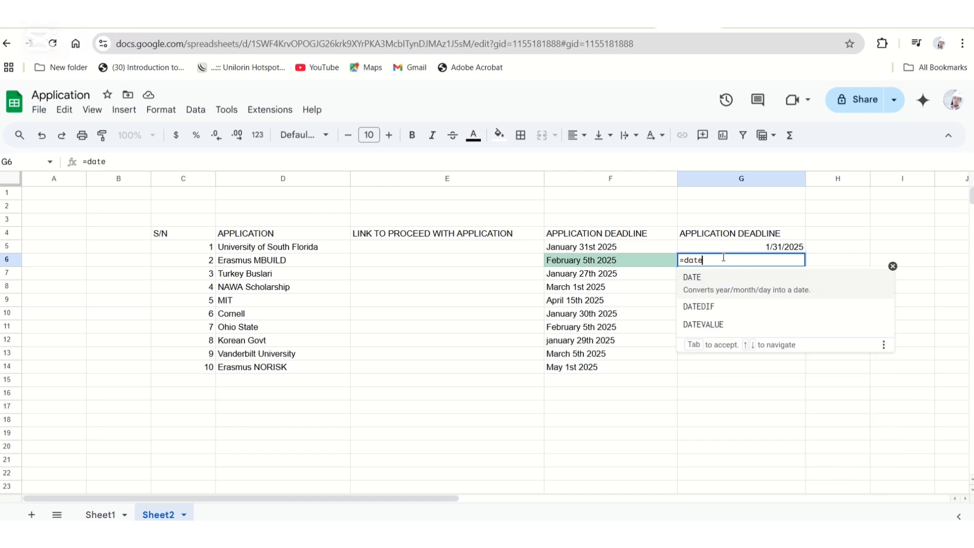
pyautogui.press('Tab')
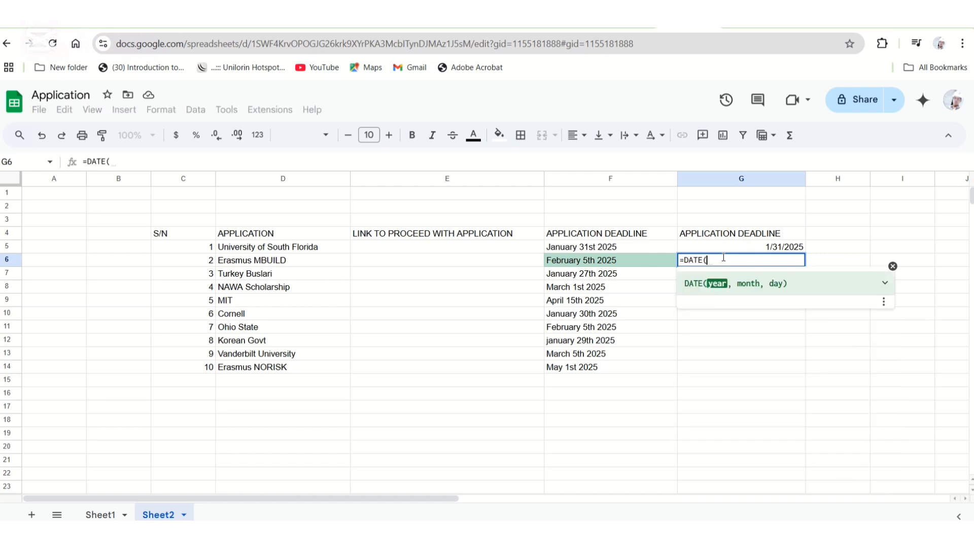
pyautogui.write('202')
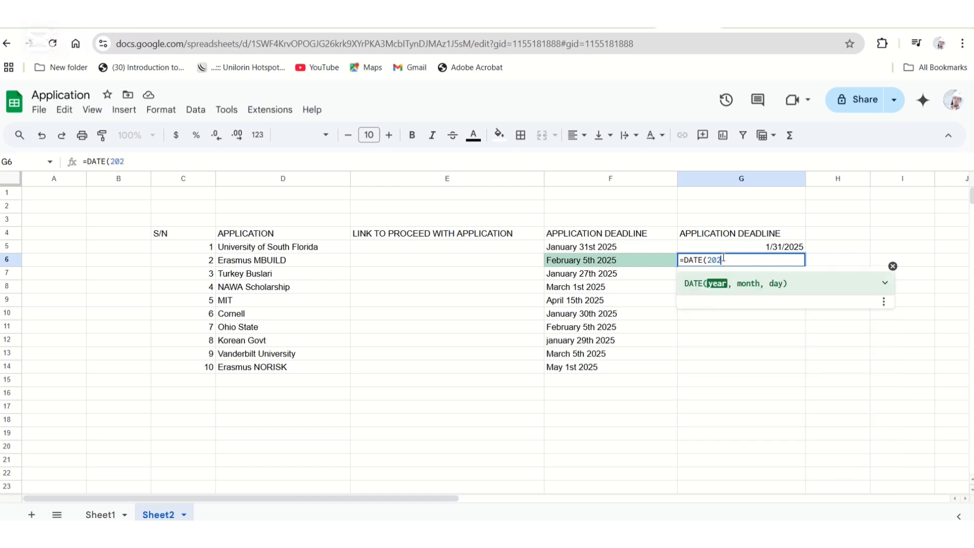
pyautogui.write('5,')
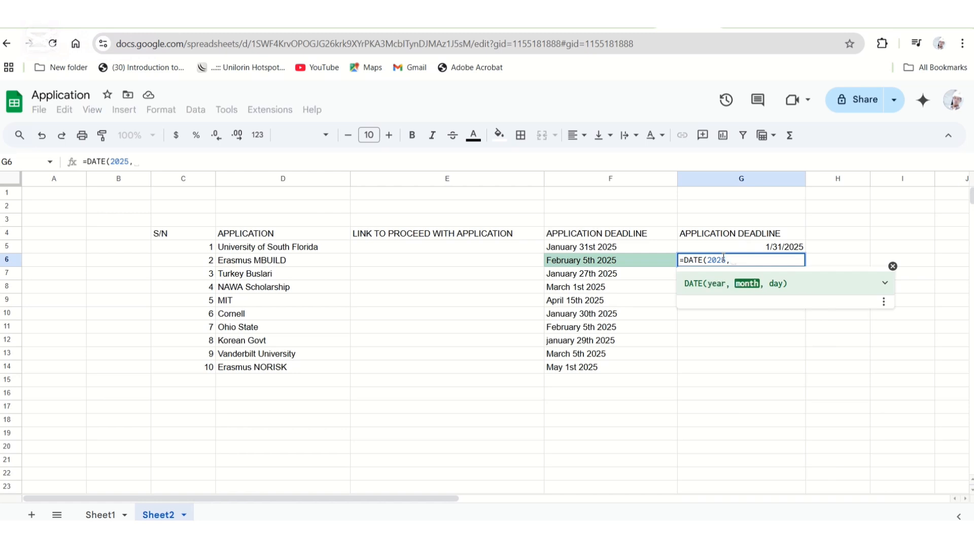
pyautogui.write('02,')
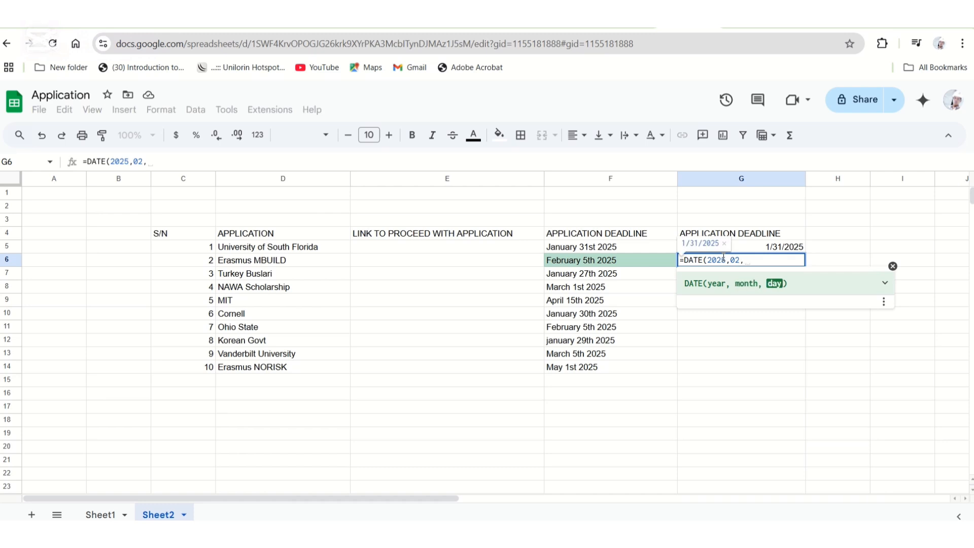
pyautogui.write('05')
pyautogui.press('Return')
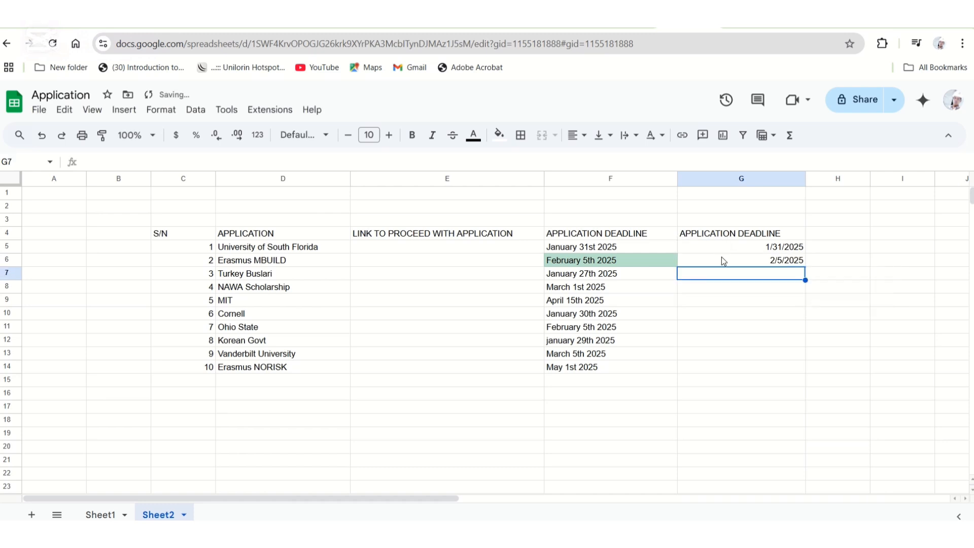
# Enter the Turkey Buslari deadline in G7 as the formula =DATE(2025,01,27).
pyautogui.write('=')
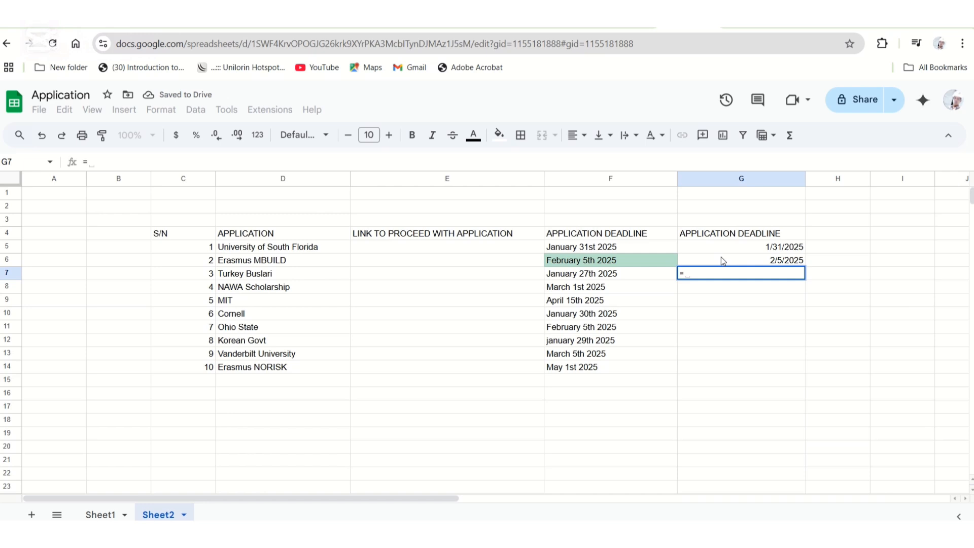
pyautogui.write('dat')
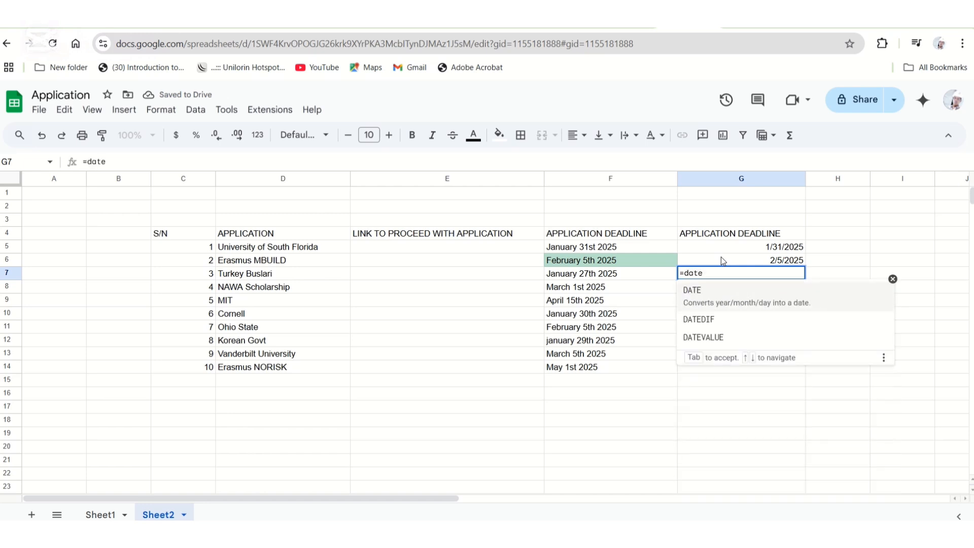
pyautogui.write('e')
pyautogui.press('Tab')
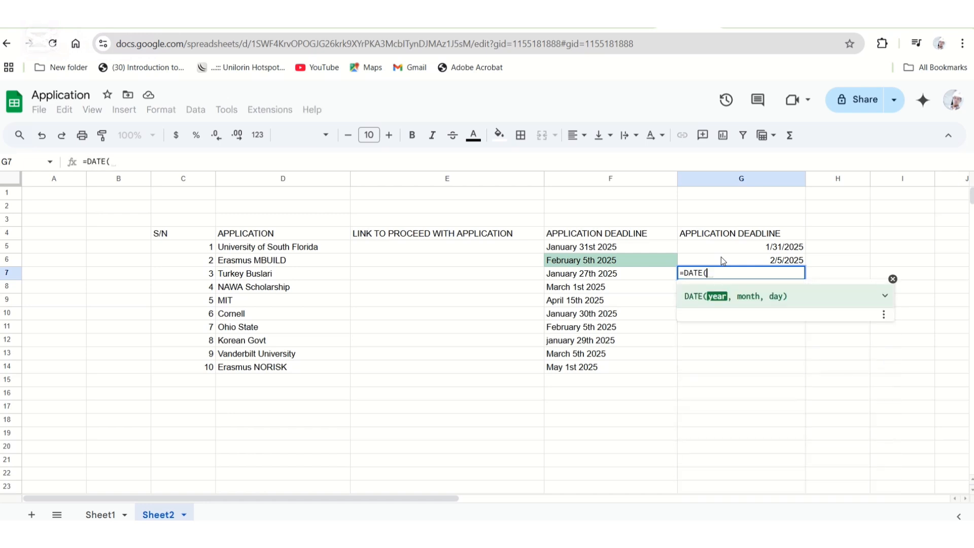
pyautogui.write('2025')
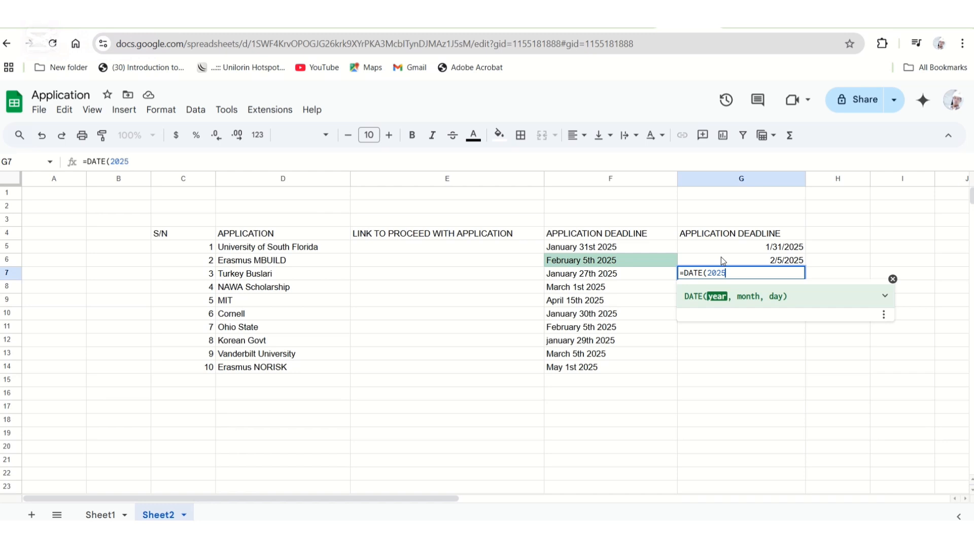
pyautogui.write(',0')
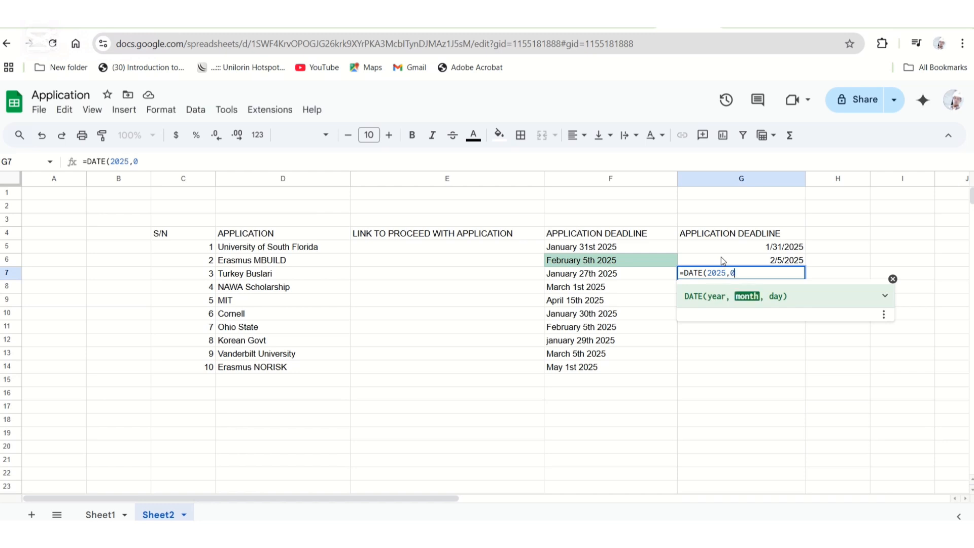
pyautogui.write('1,27')
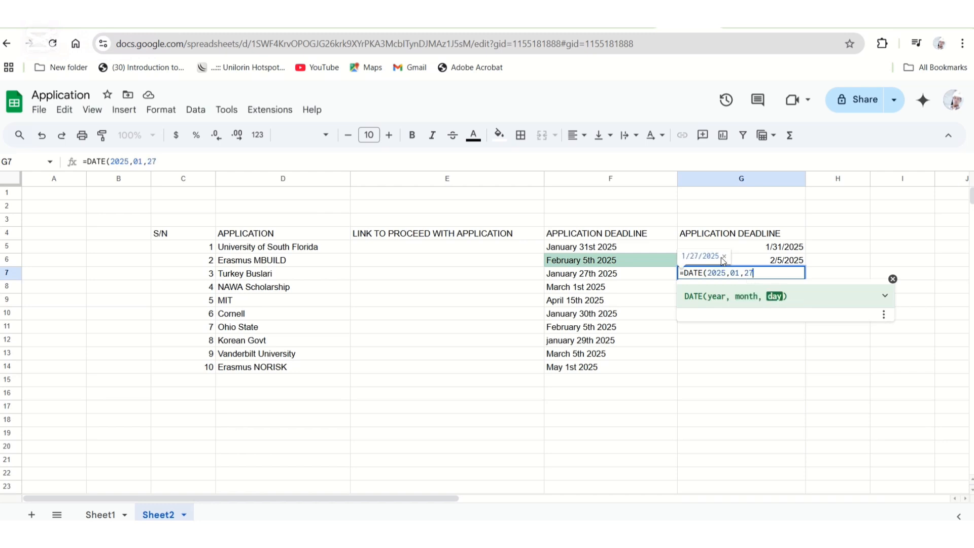
pyautogui.press('Return')
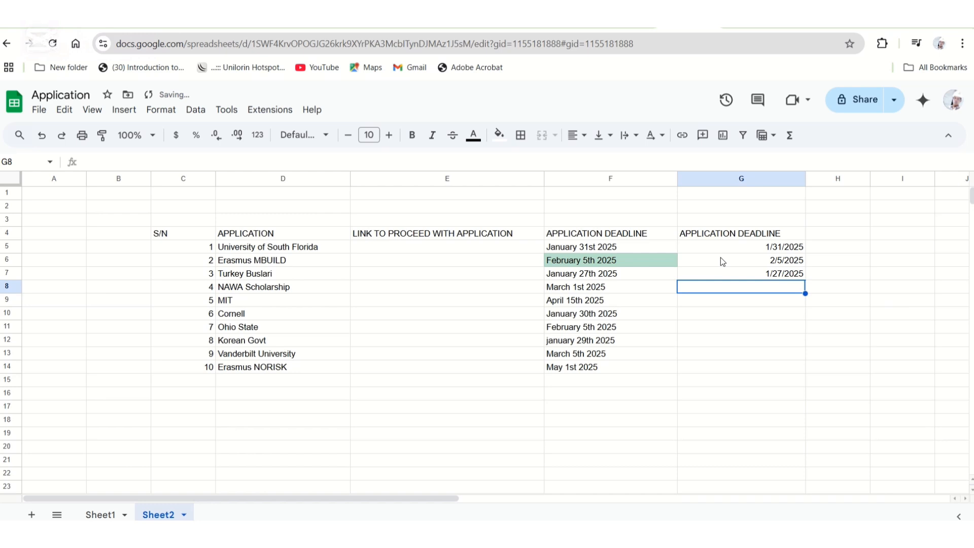
# Enter the NAWA Scholarship deadline in G8 as the formula =DATE(2025,03,01).
pyautogui.write('=')
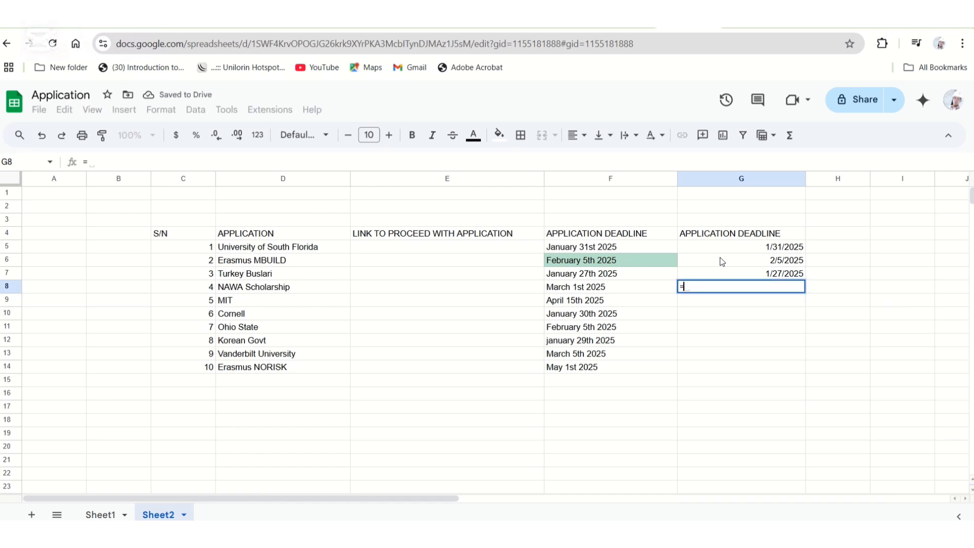
pyautogui.write('dat')
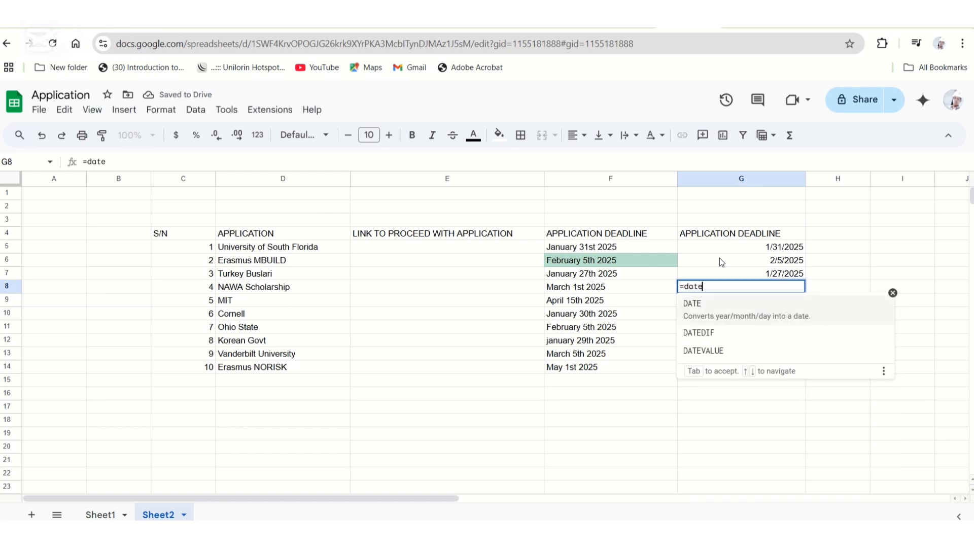
pyautogui.write('e')
pyautogui.press('Tab')
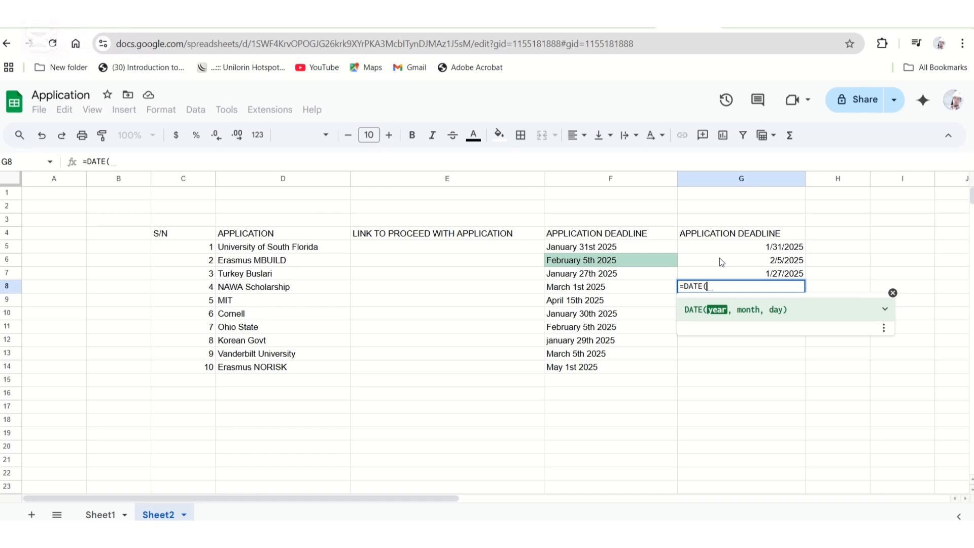
pyautogui.write('2025')
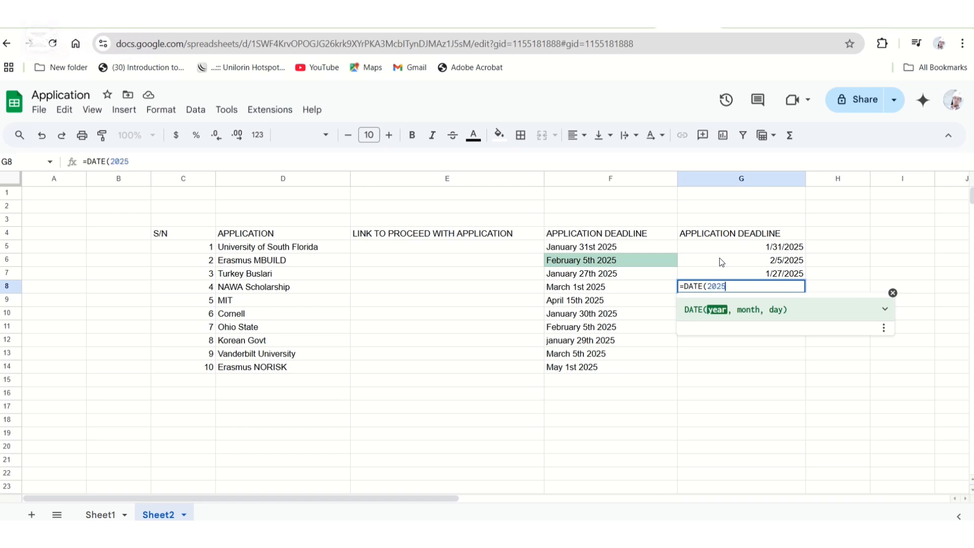
pyautogui.write(', ')
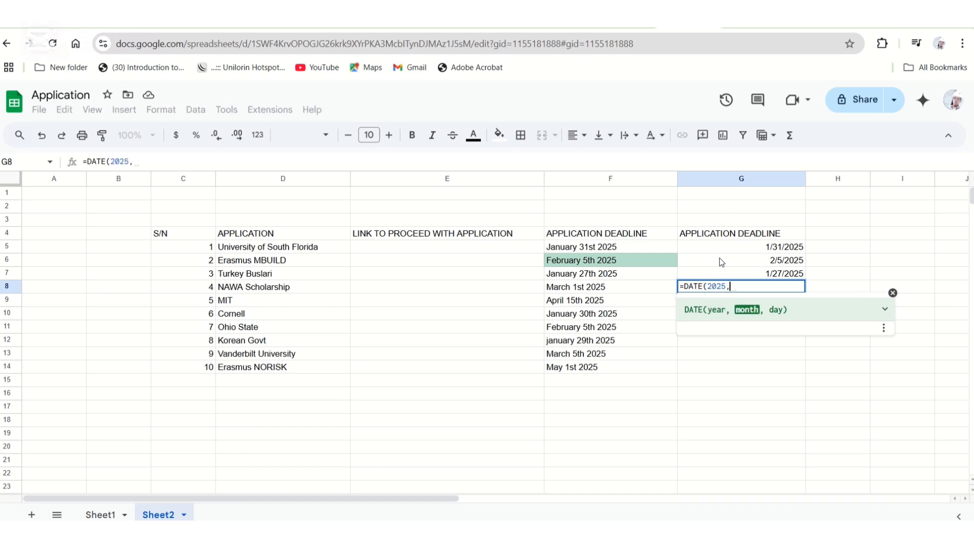
pyautogui.write('03')
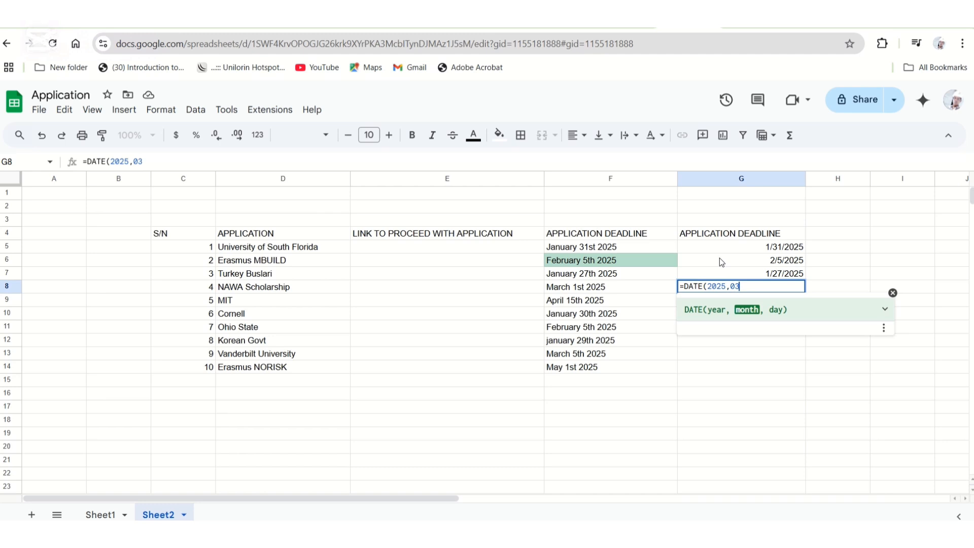
pyautogui.write(',01')
pyautogui.press('Return')
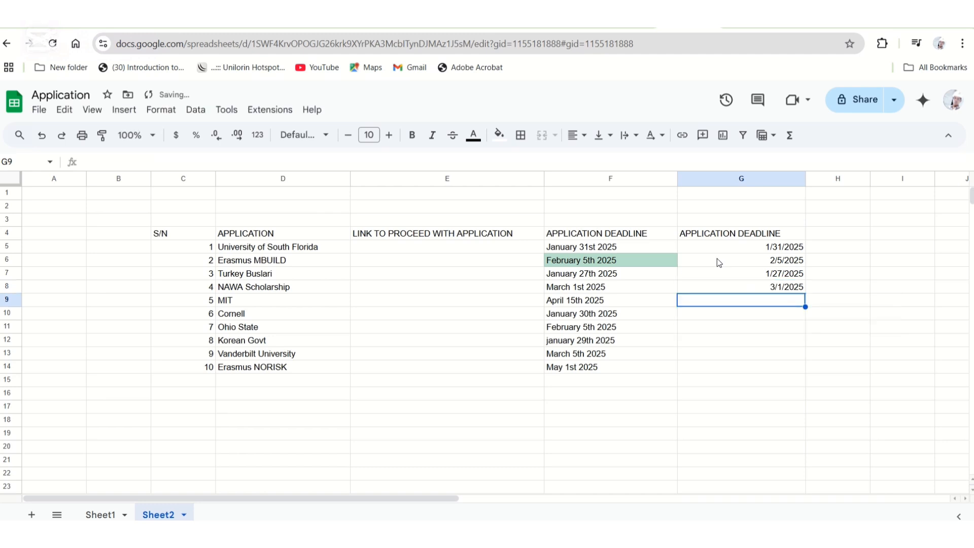
# Enter the MIT deadline in G9 as the formula =DATE(2025,04,15).
pyautogui.write('=')
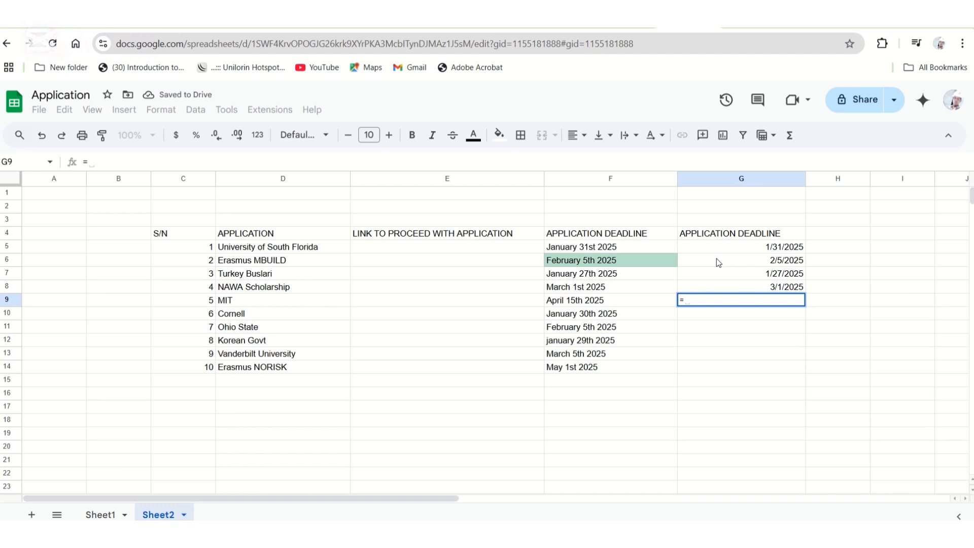
pyautogui.write('date(')
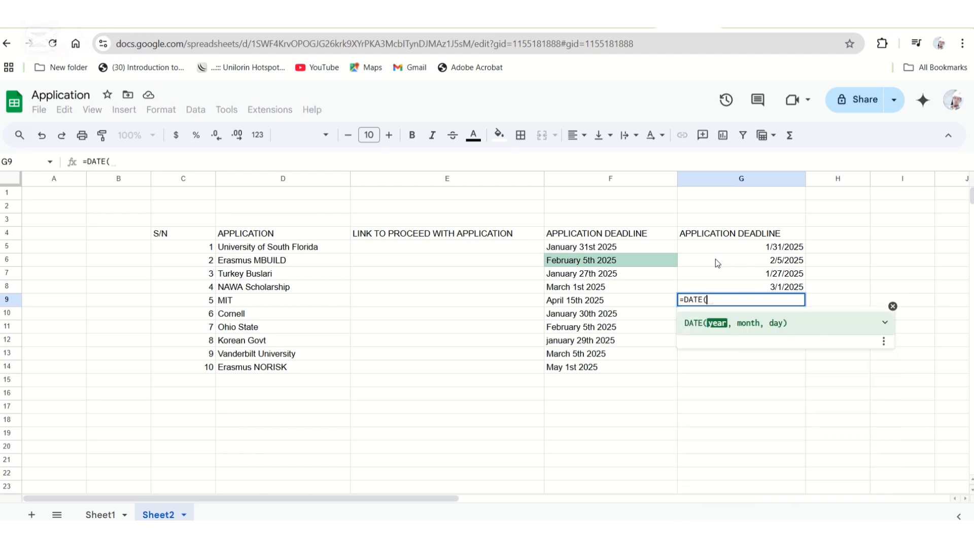
pyautogui.write('202')
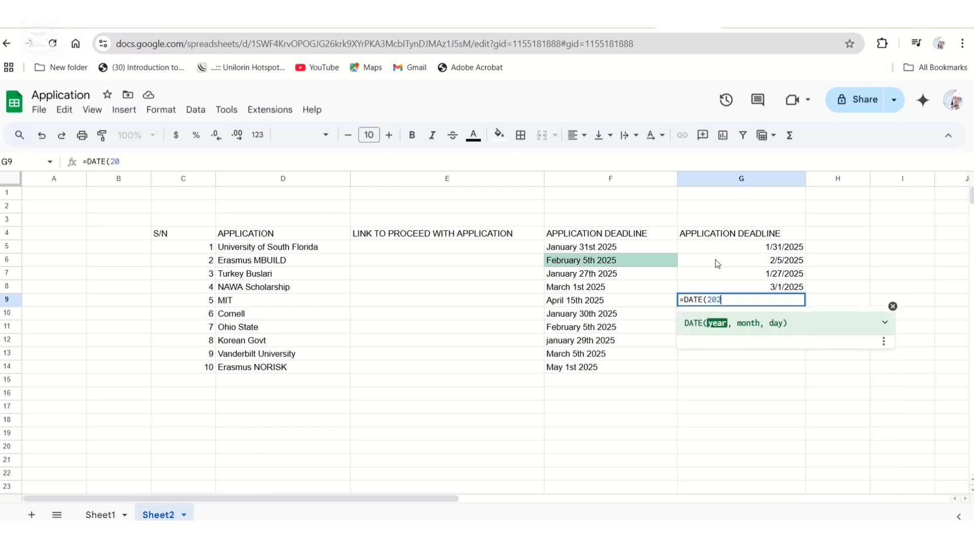
pyautogui.write('5,')
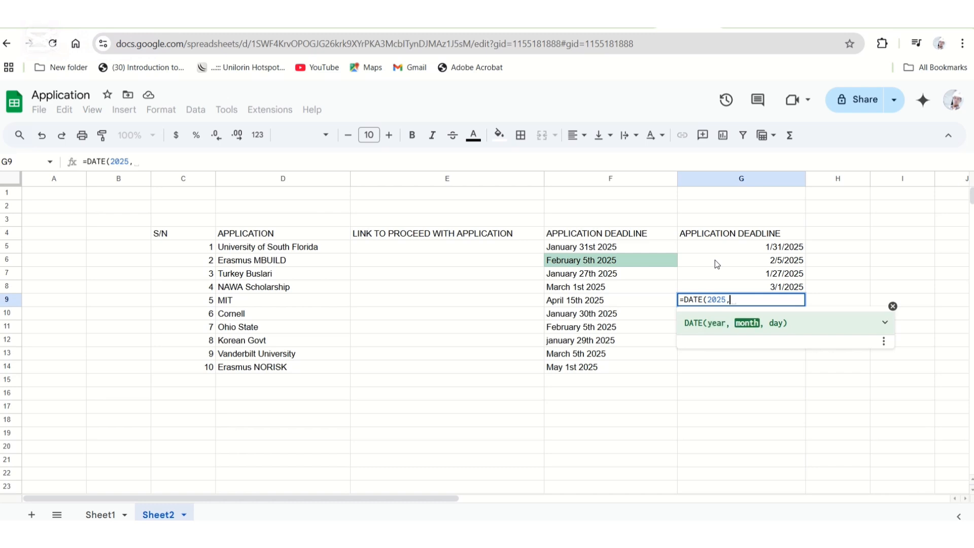
pyautogui.write('04,15')
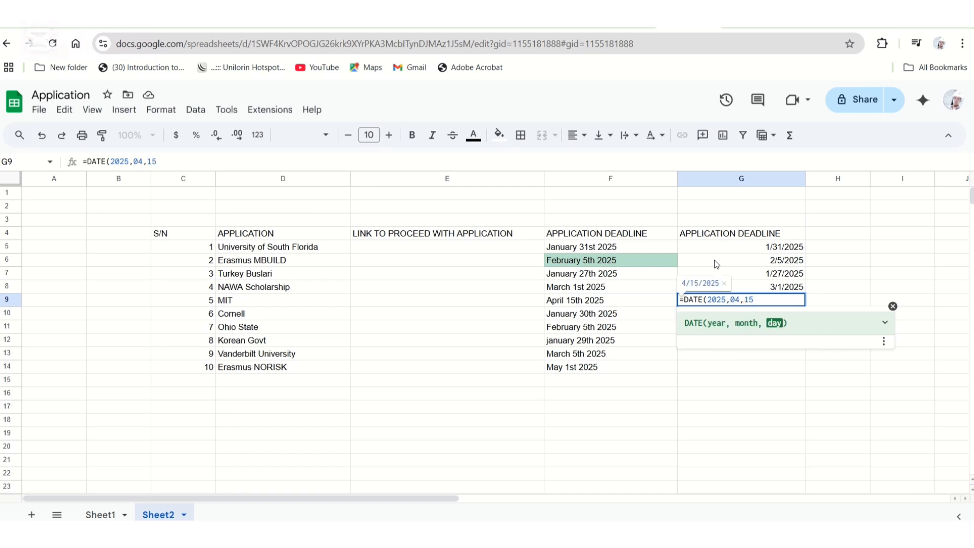
pyautogui.press('Return')
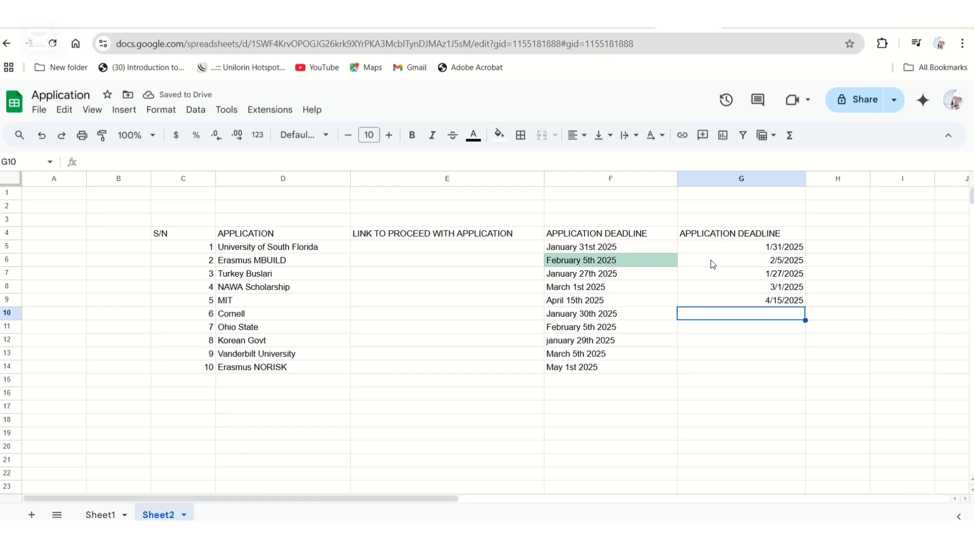
# Enter the Cornell deadline in G10 as the formula =DATE(2025,01,30).
pyautogui.write('=DATE(')
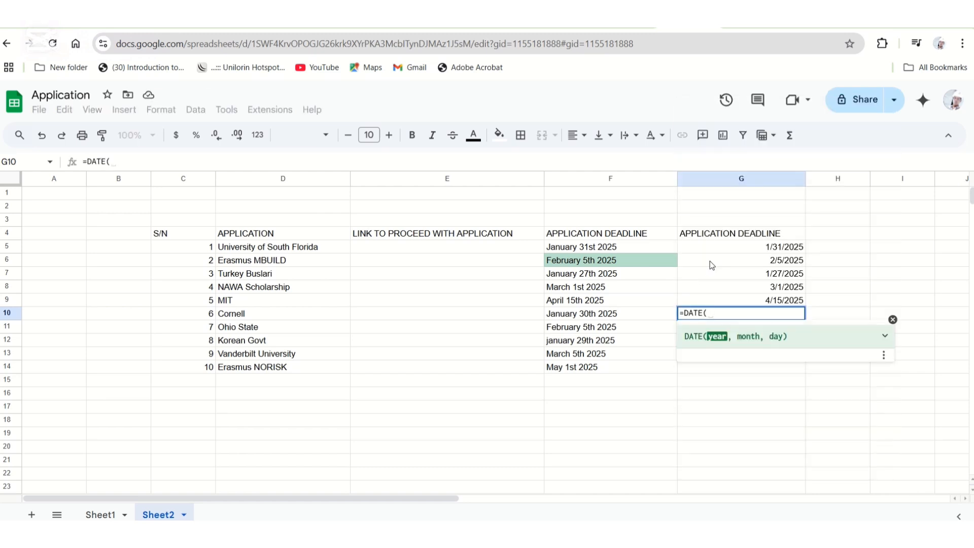
pyautogui.write('2025')
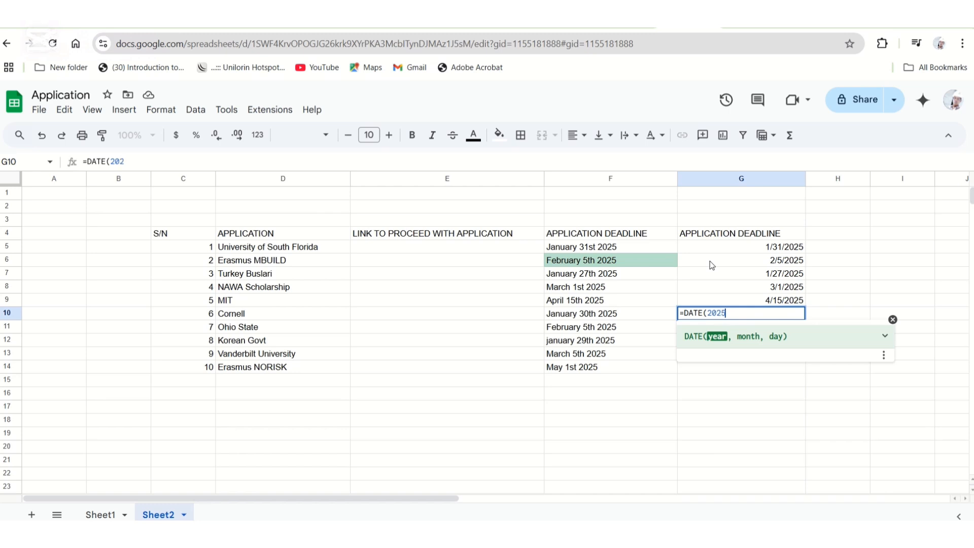
pyautogui.write(',')
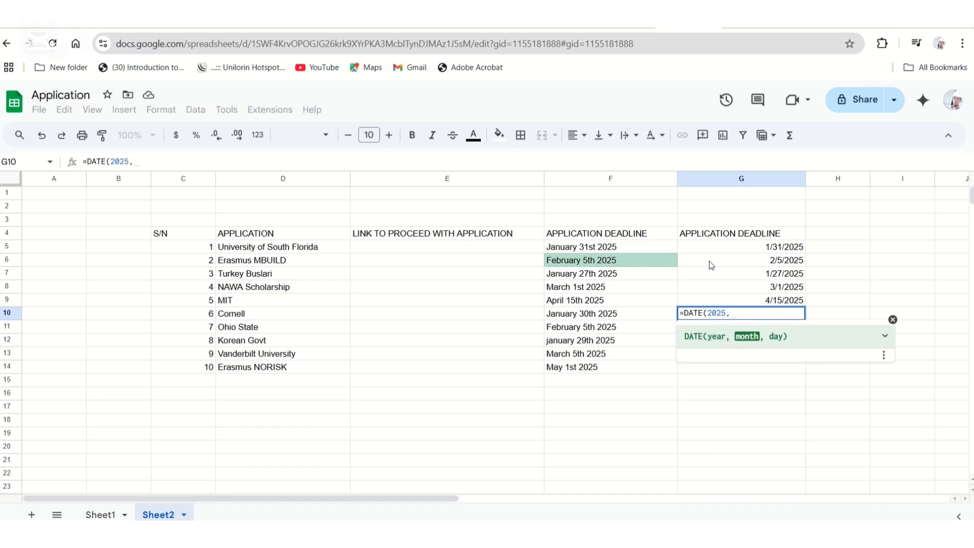
pyautogui.write('01,')
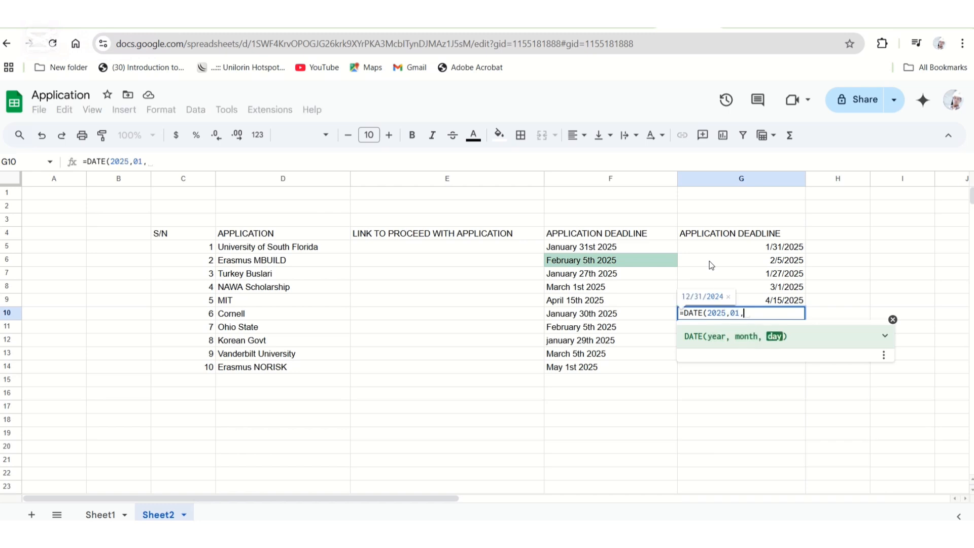
pyautogui.write('30')
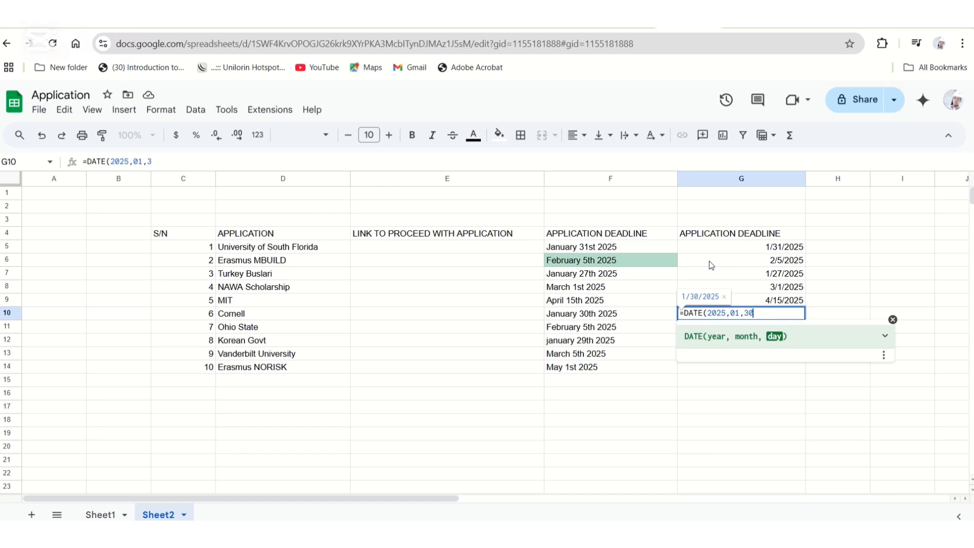
pyautogui.press('Return')
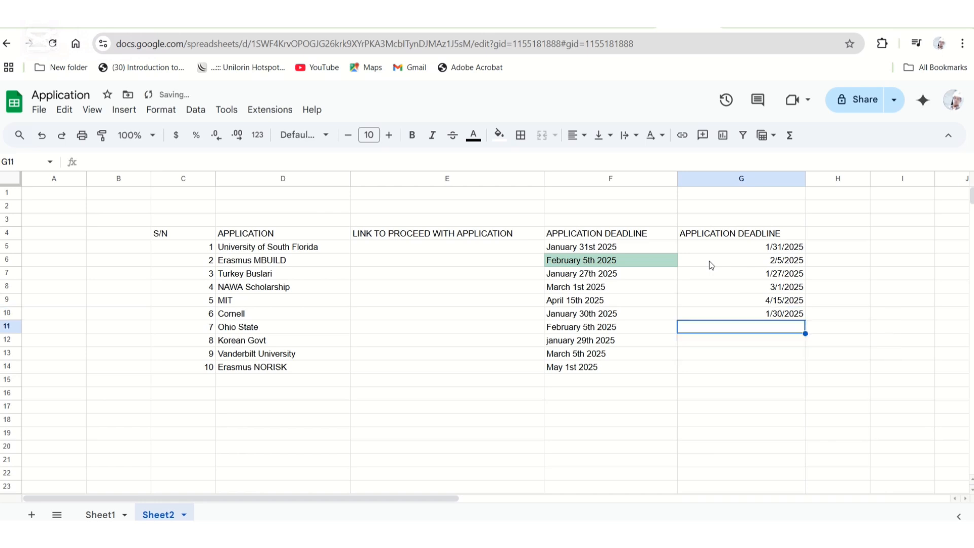
# Enter the Ohio State deadline in G11 as the formula =DATE(2025,02,05).
pyautogui.write('=date')
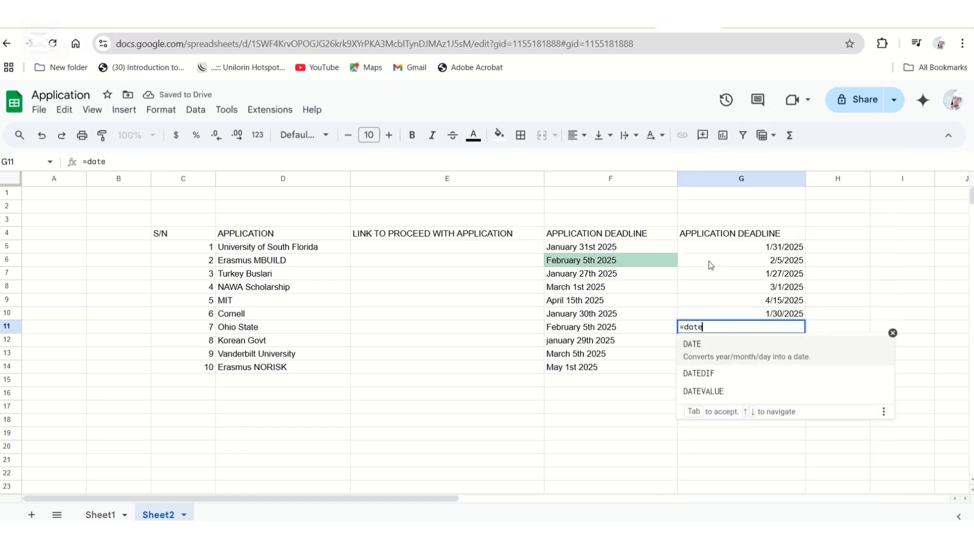
pyautogui.press('Tab')
pyautogui.write('20')
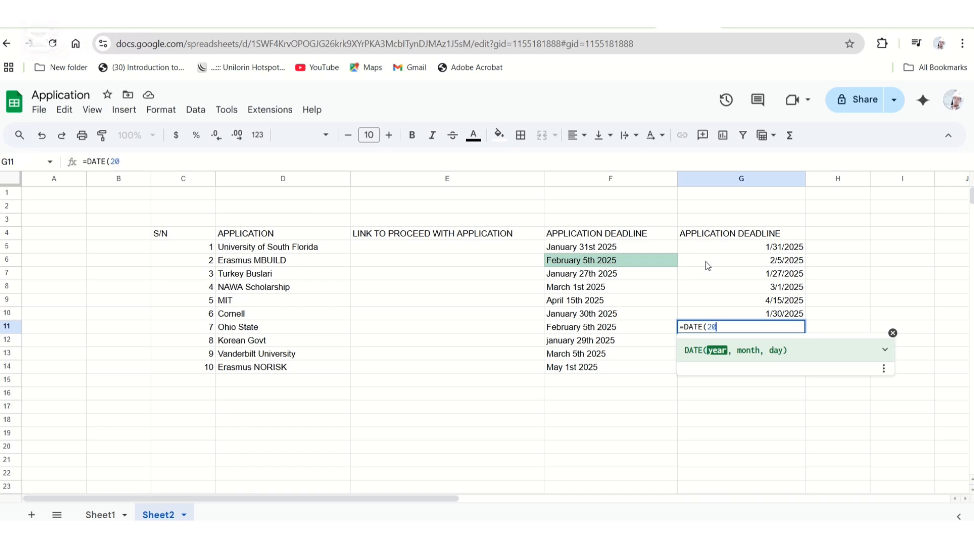
pyautogui.write('25,')
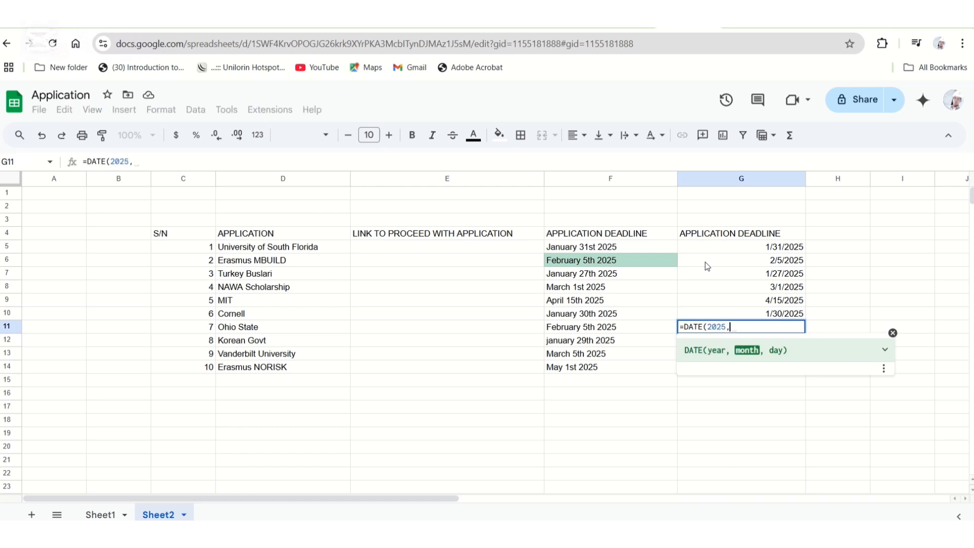
pyautogui.write('02')
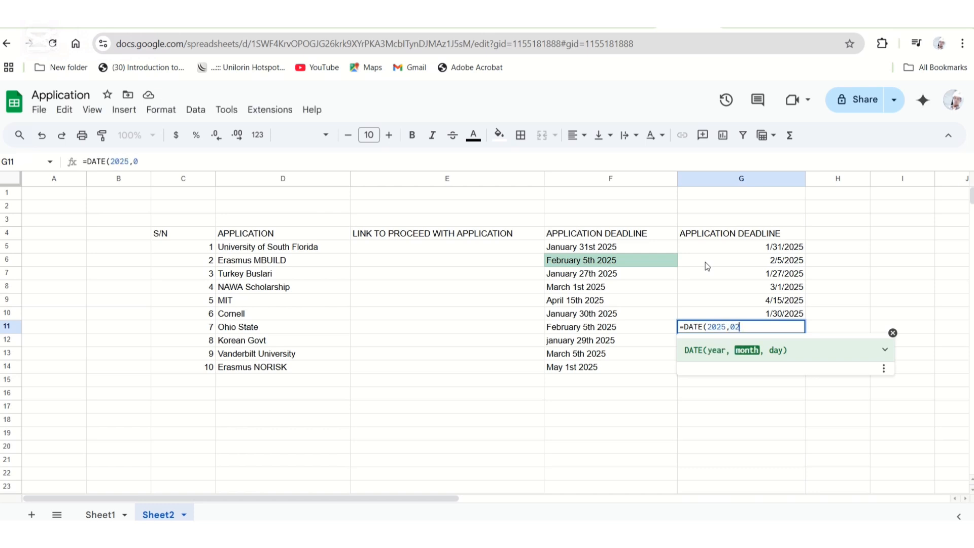
pyautogui.write(',05')
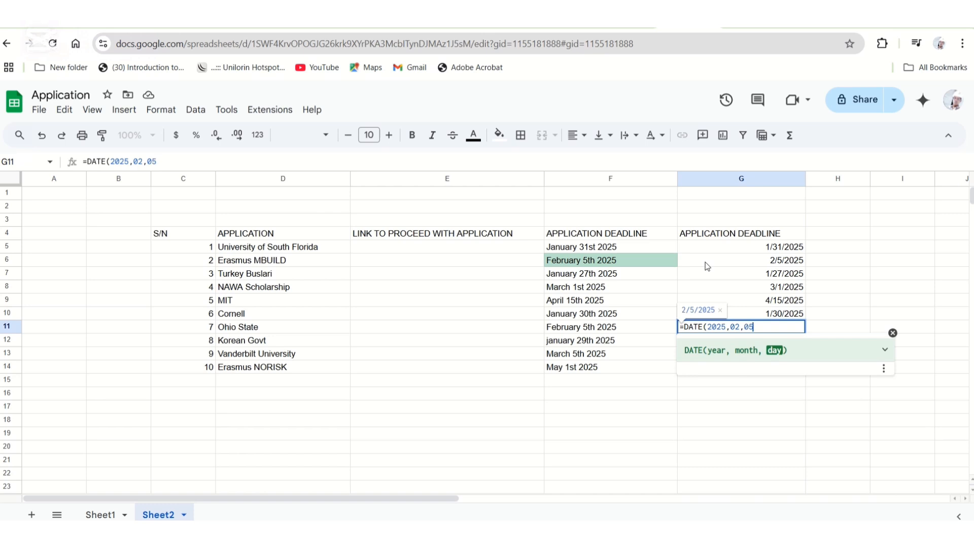
pyautogui.press('Return')
# Enter the Korean Govt deadline in G12 as the formula =DATE(2025,01,29).
pyautogui.write('=')
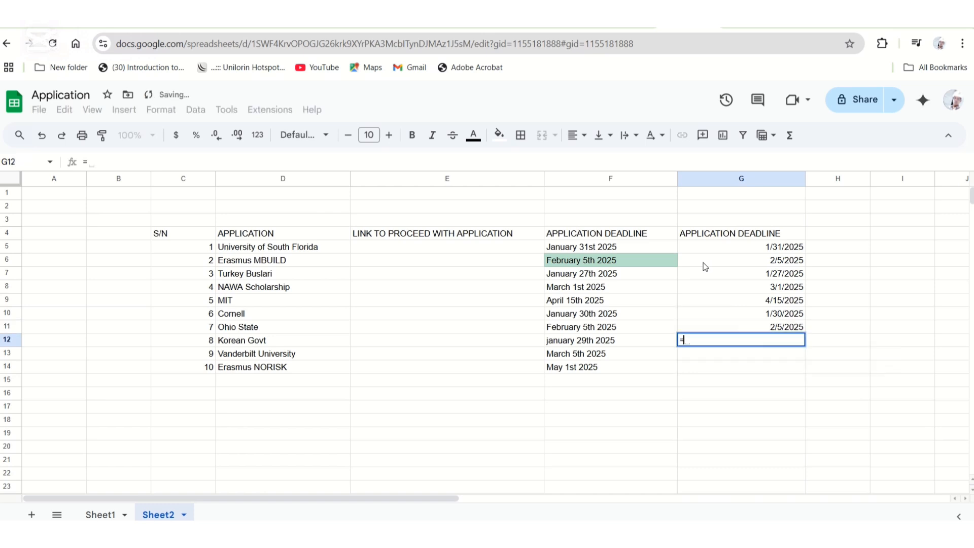
pyautogui.write('DATE(')
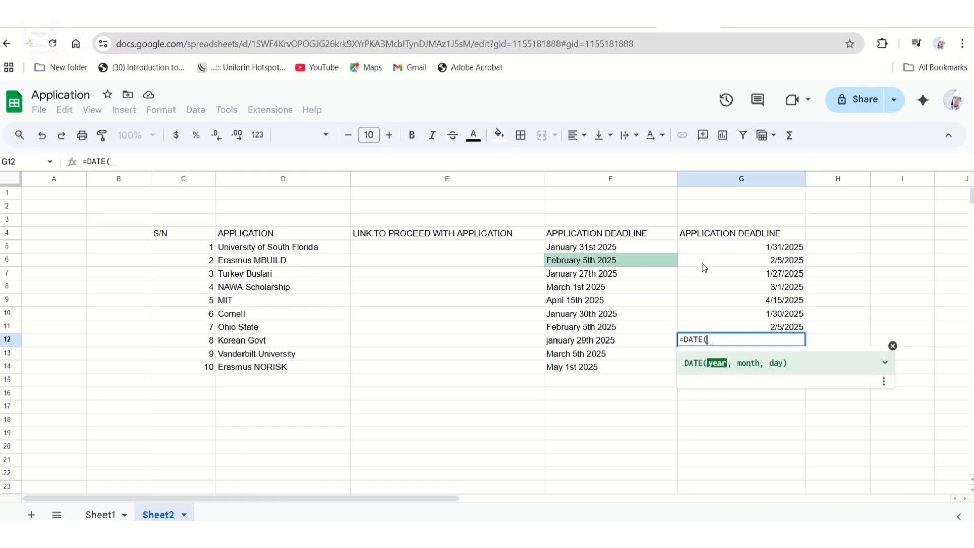
pyautogui.write('202')
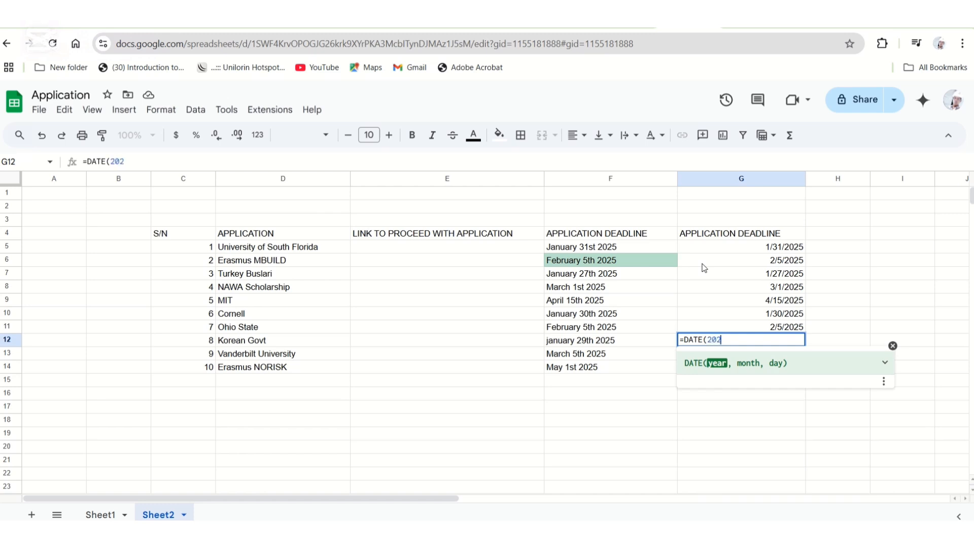
pyautogui.write('5,')
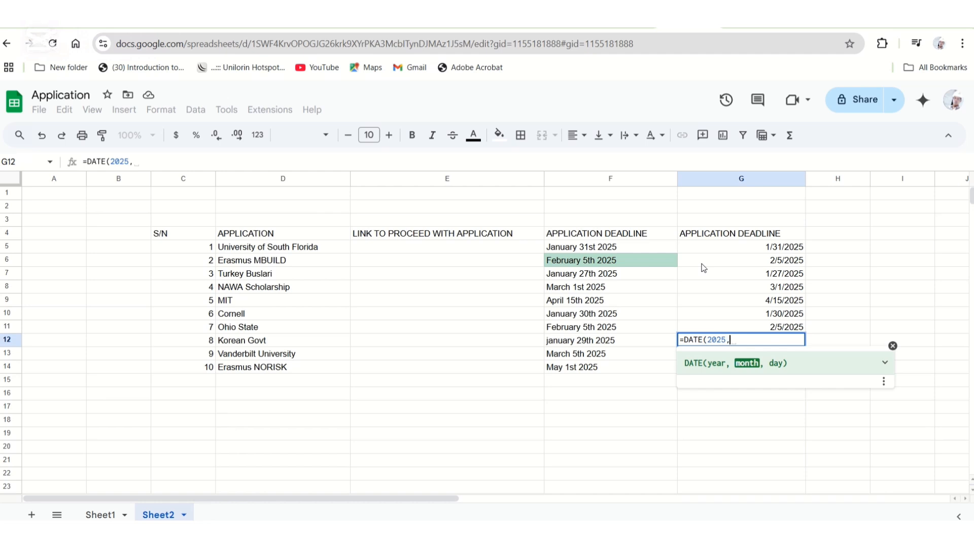
pyautogui.write('01')
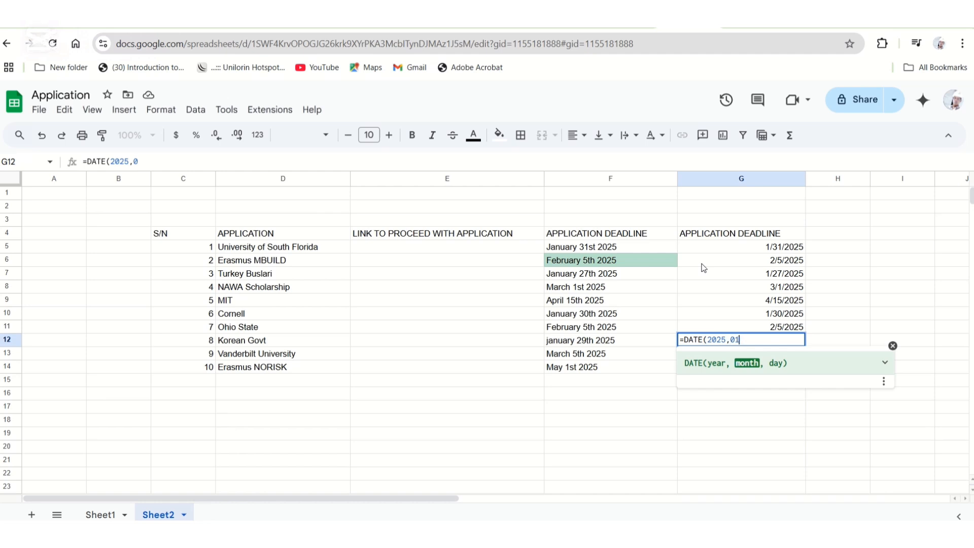
pyautogui.write(',29')
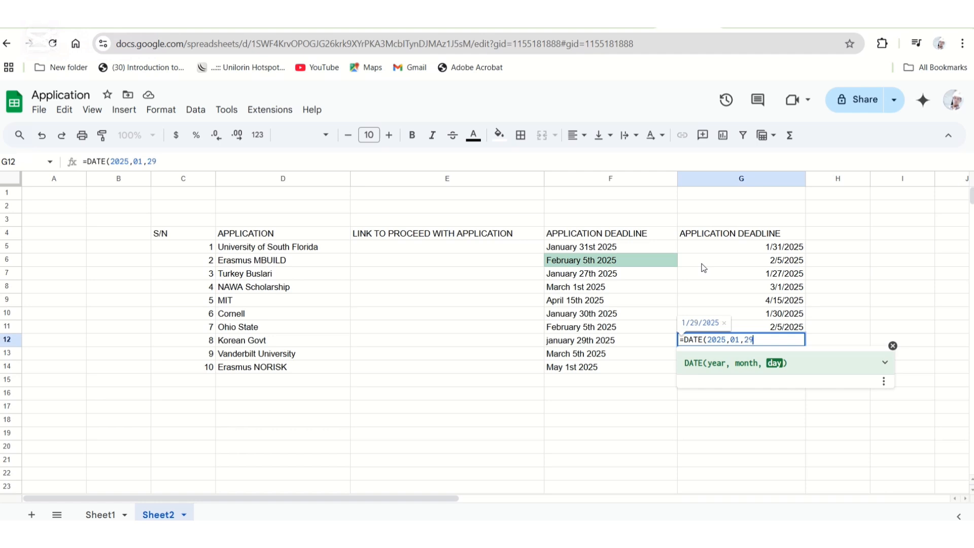
pyautogui.press('Return')
# Enter the Vanderbilt University deadline in G13 as the formula =DATE(2025,03,05).
pyautogui.write('=date')
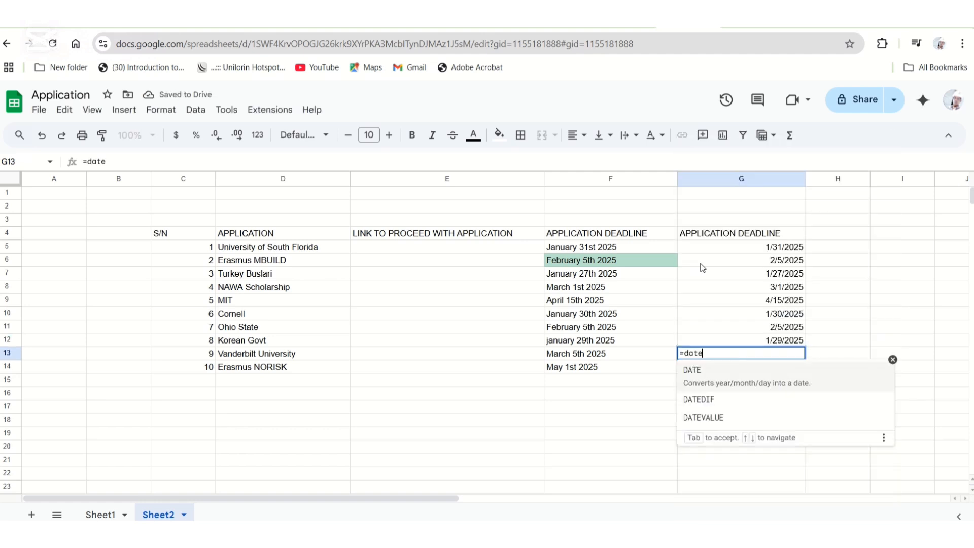
pyautogui.press('Tab')
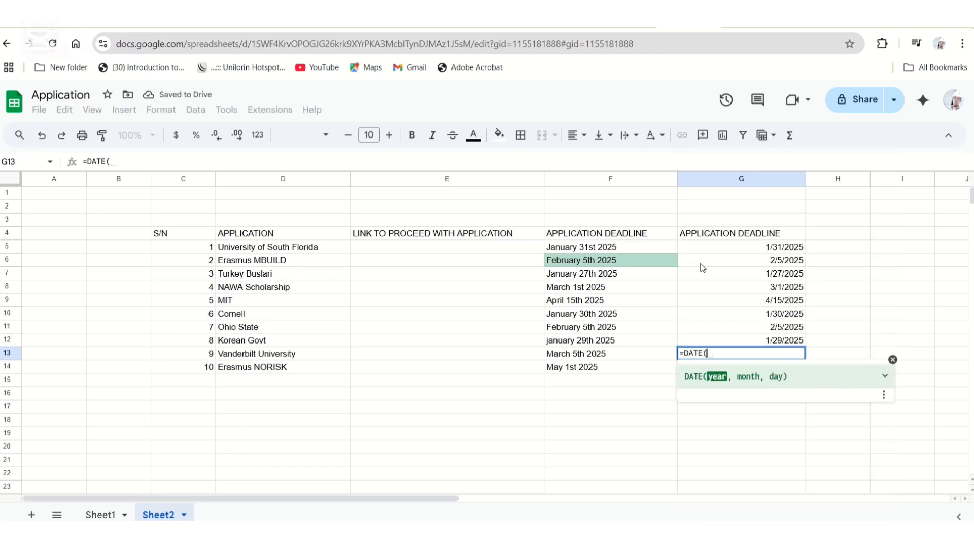
pyautogui.write('2025')
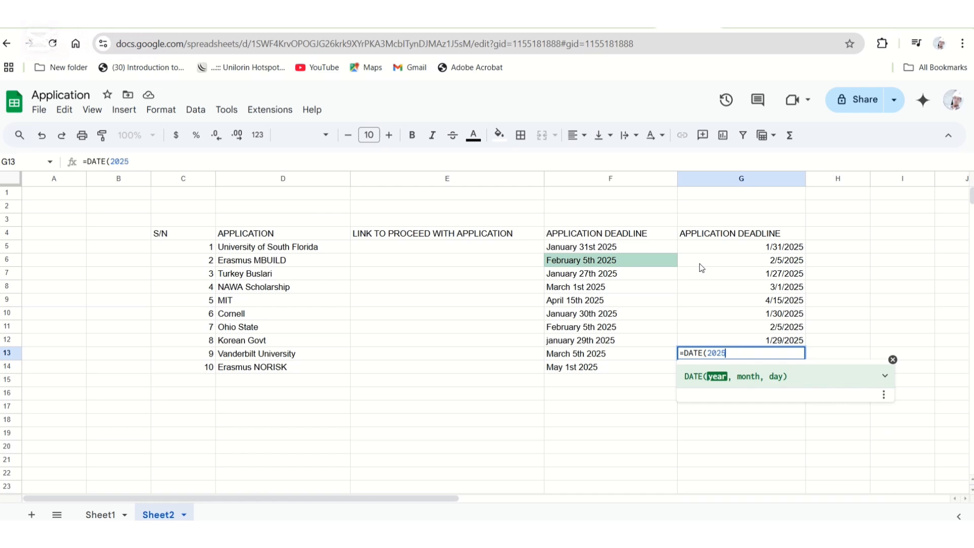
pyautogui.write(',')
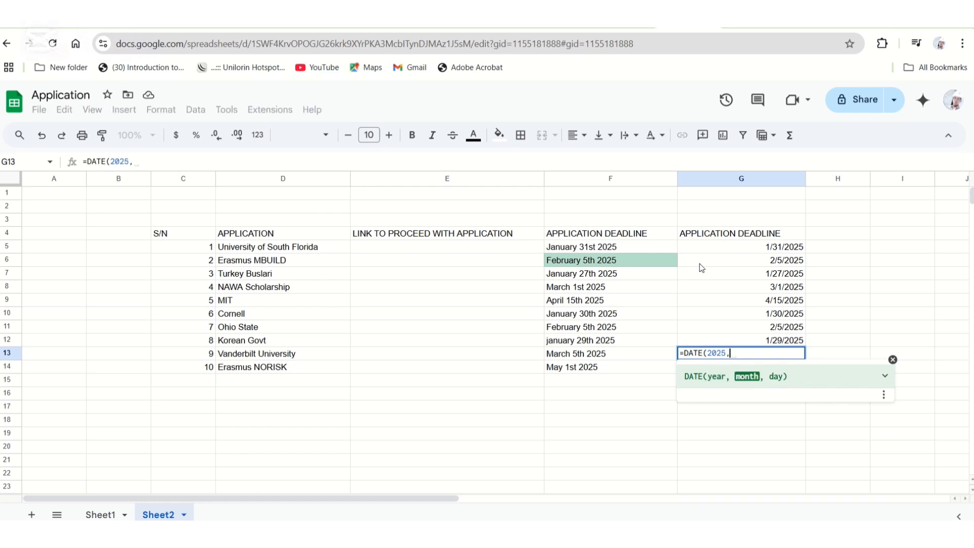
pyautogui.write('03,')
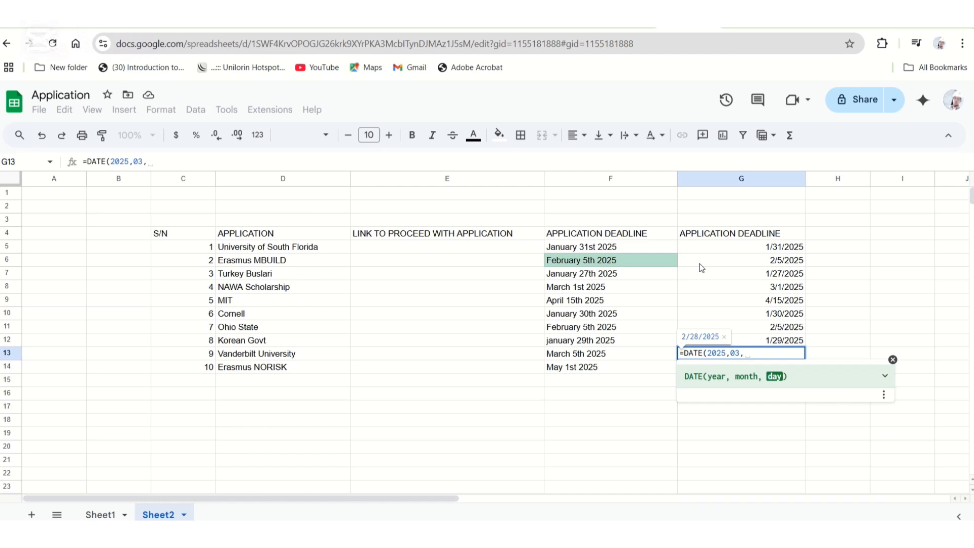
pyautogui.write('05')
pyautogui.press('Return')
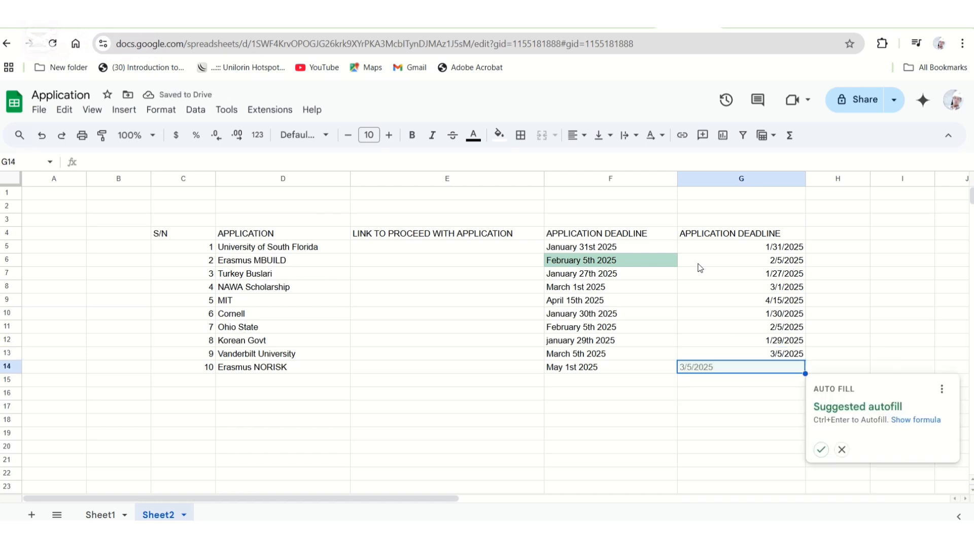
# Enter the Erasmus NORISK deadline in G14 as the formula =DATE(2025,05,01).
pyautogui.write('=date')
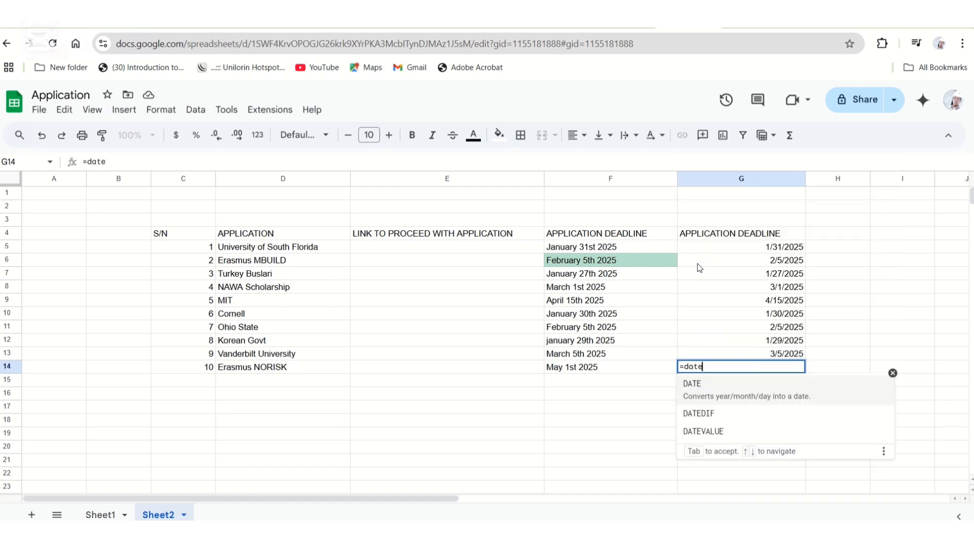
pyautogui.press('Tab')
pyautogui.write('202')
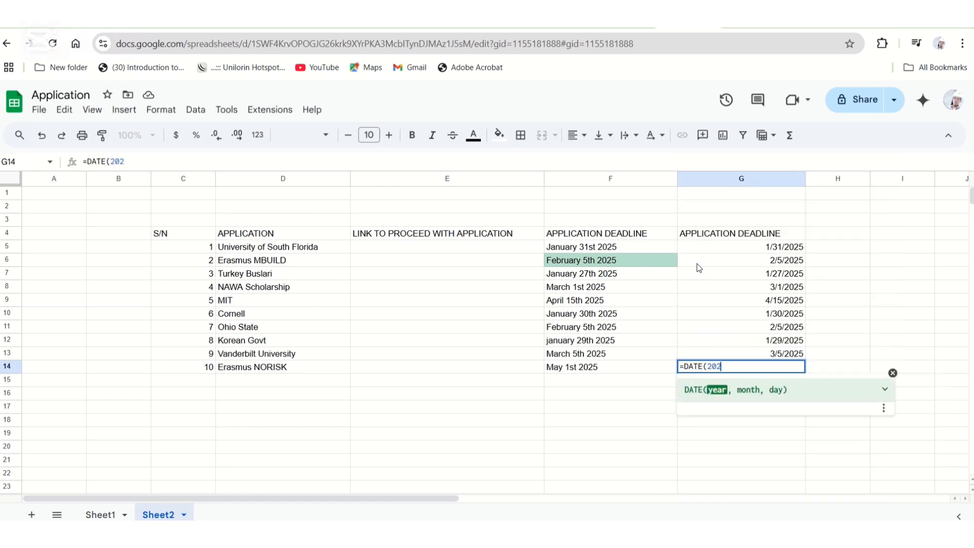
pyautogui.write('5,')
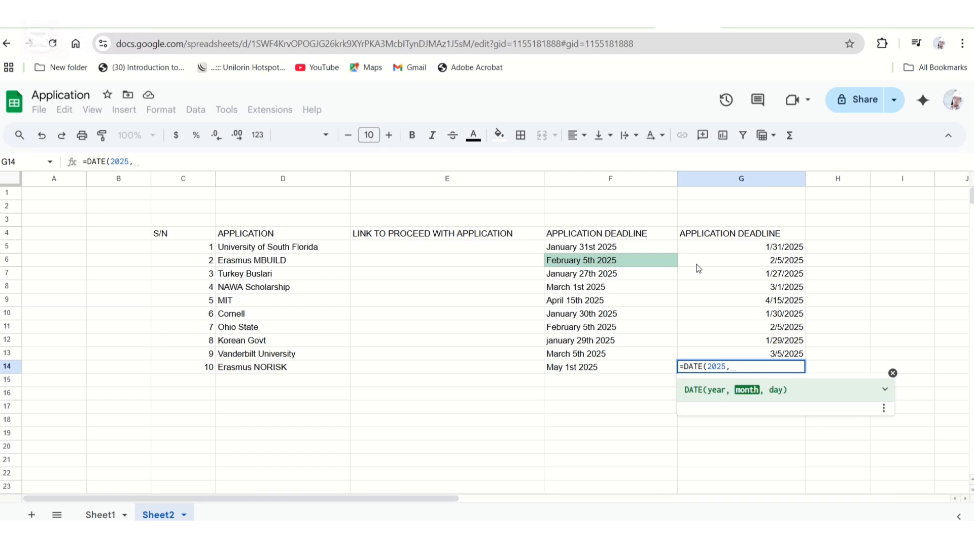
pyautogui.write('05,')
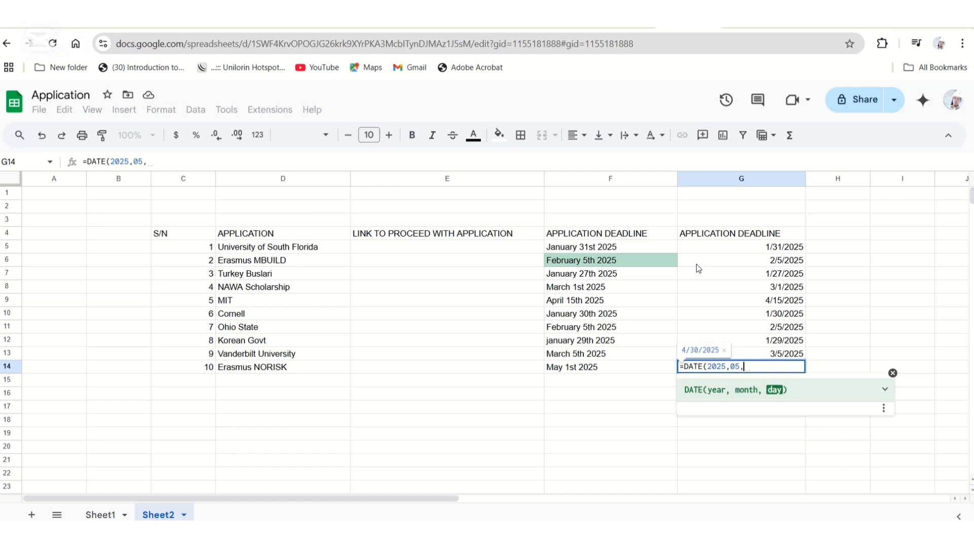
pyautogui.write('01')
pyautogui.press('Return')
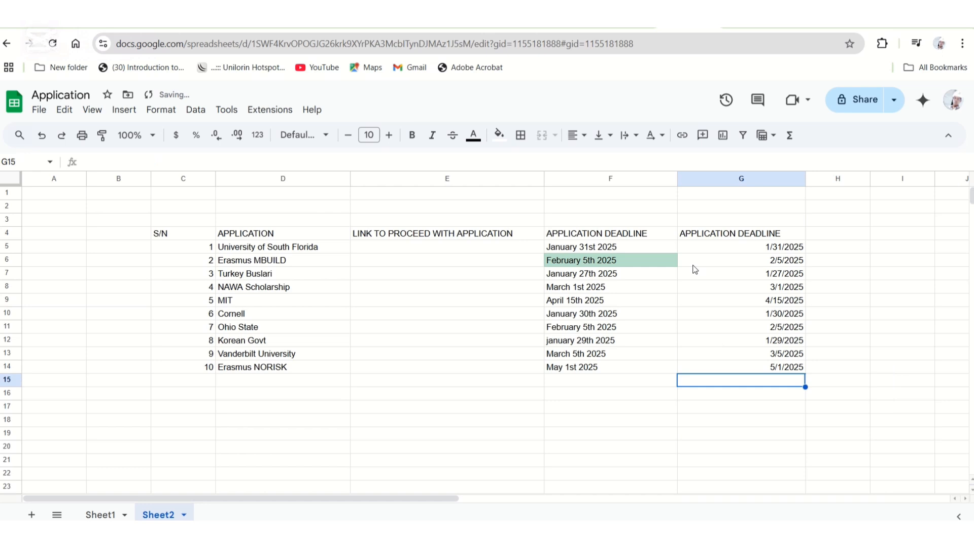
# Add the header COUNTDOWN TO APP DEADLINE in H4 and widen column H to fit it.
pyautogui.click(823, 232)
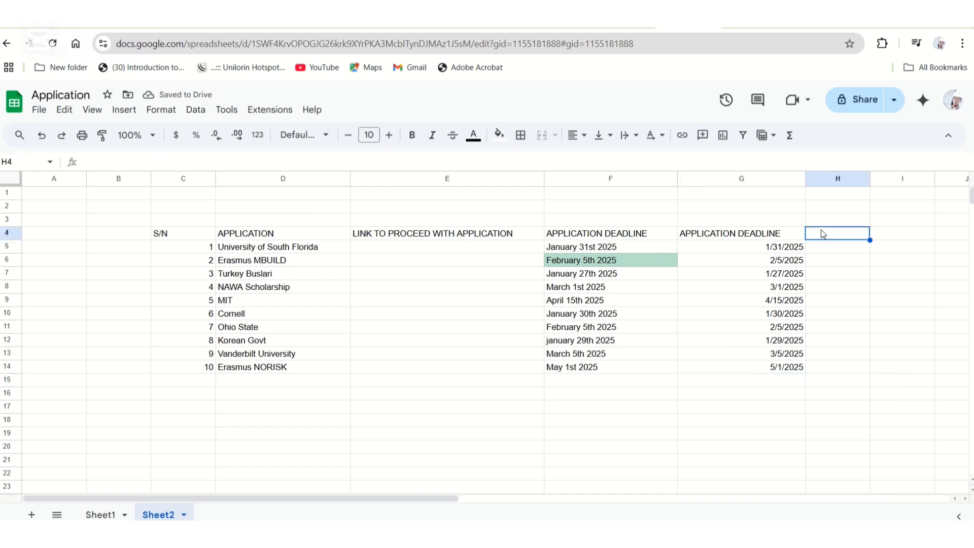
pyautogui.write('CO')
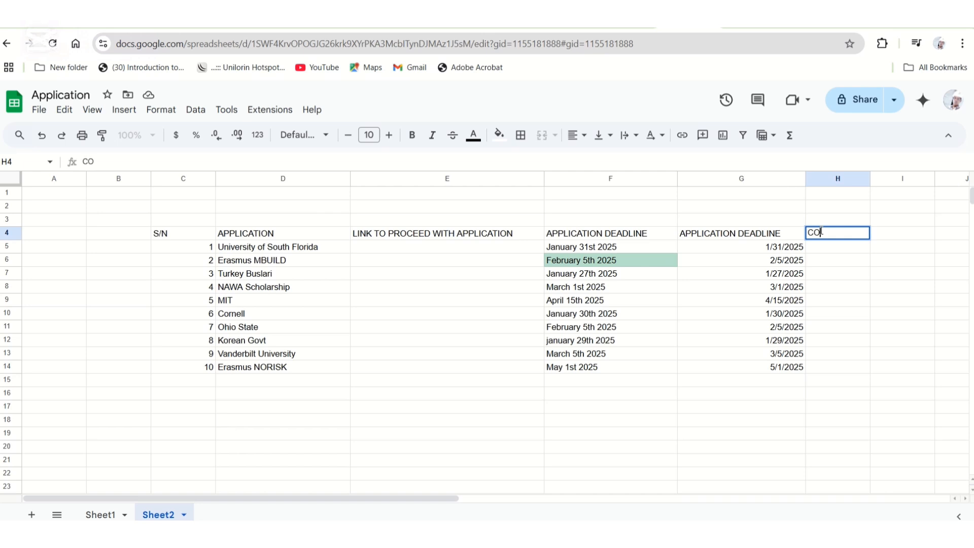
pyautogui.write('UNTDOWN TO A')
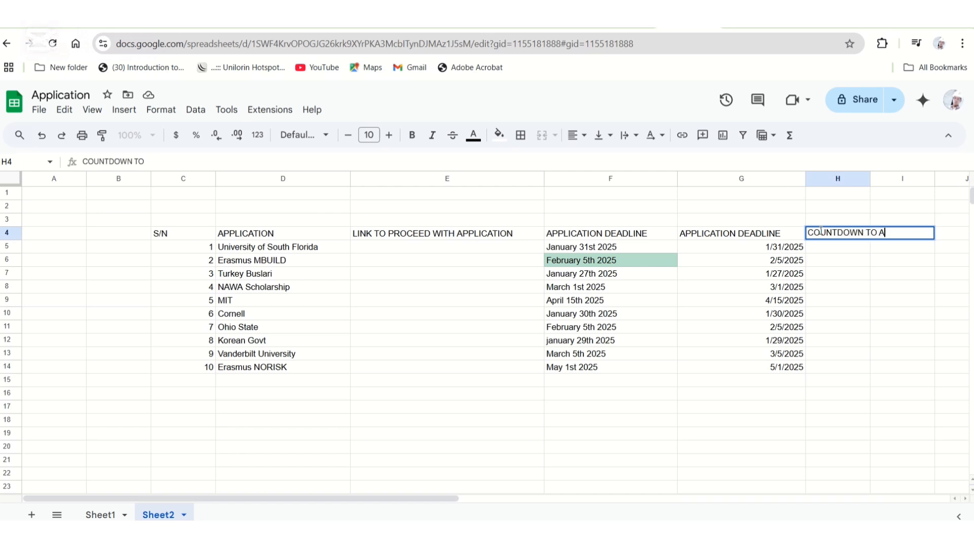
pyautogui.write('PP DEADLINE')
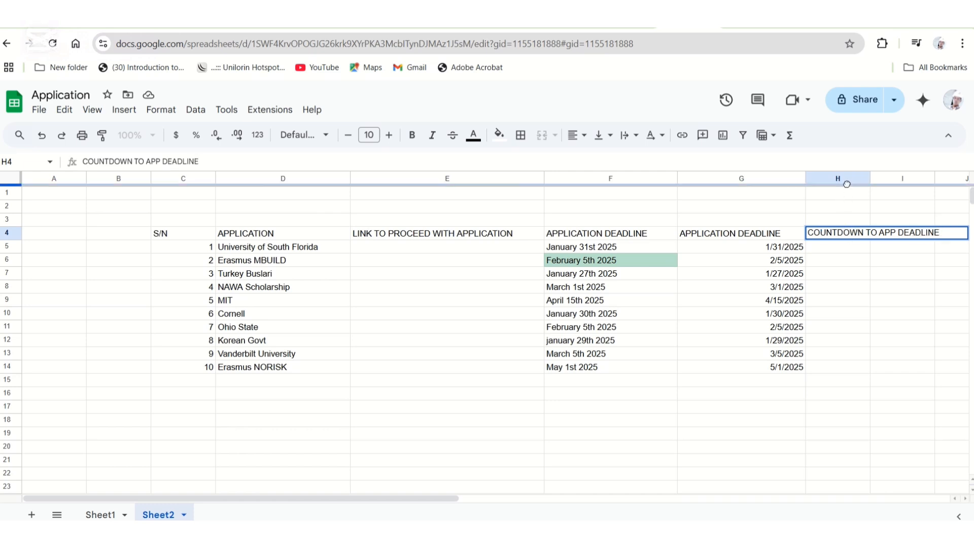
pyautogui.click(861, 178)
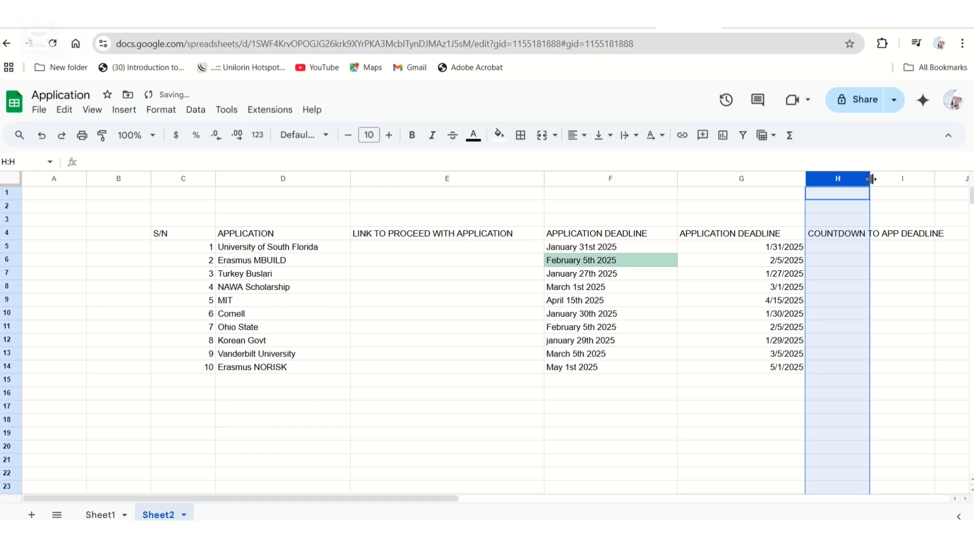
pyautogui.moveTo(871, 179); pyautogui.dragTo(969, 193)
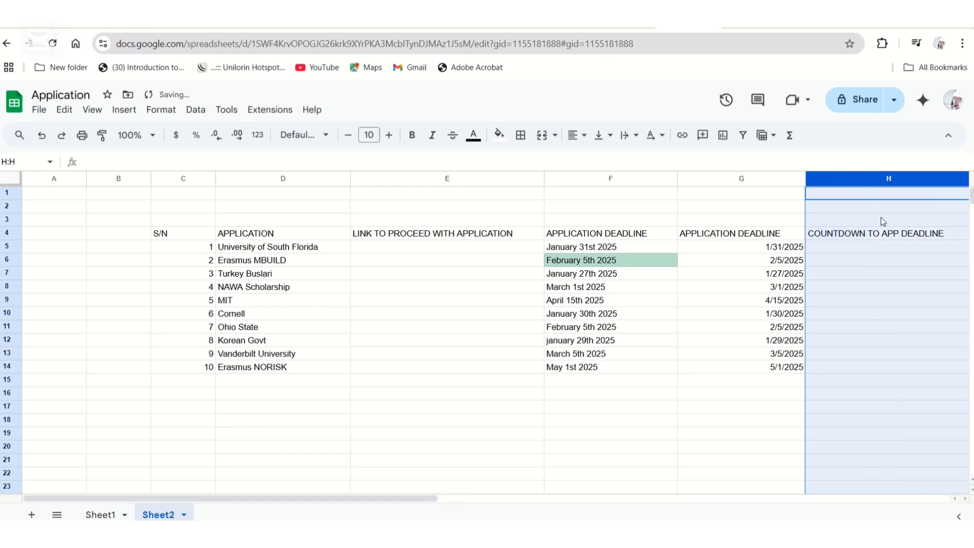
pyautogui.click(788, 218)
# Enter the countdown formula =G5-TODAY() in H5 and accept the suggested autofill for H6 to H14.
pyautogui.click(846, 248)
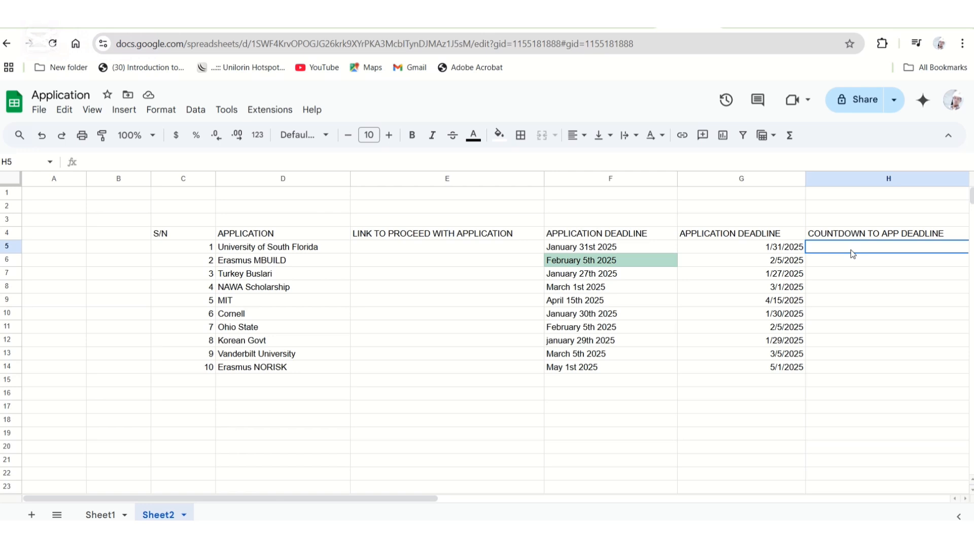
pyautogui.write('=')
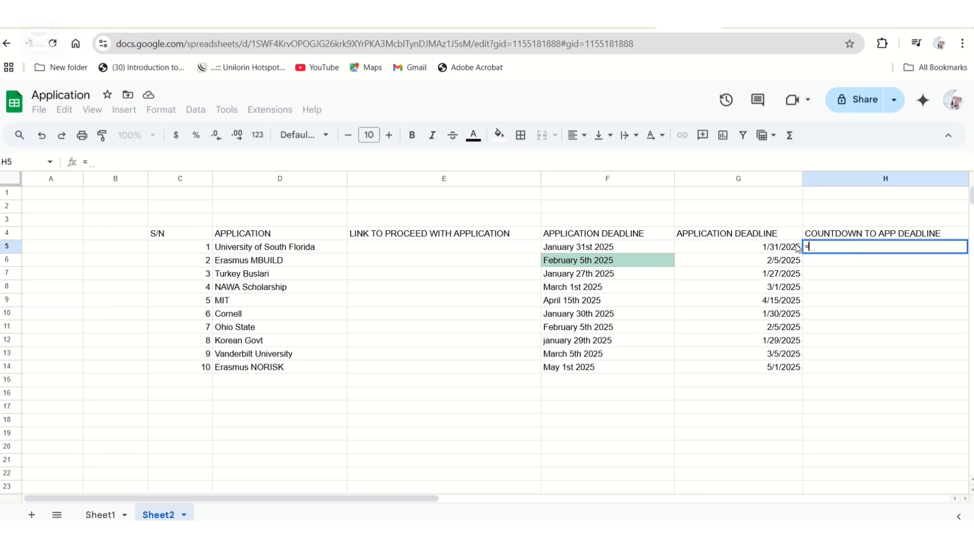
pyautogui.click(756, 247)
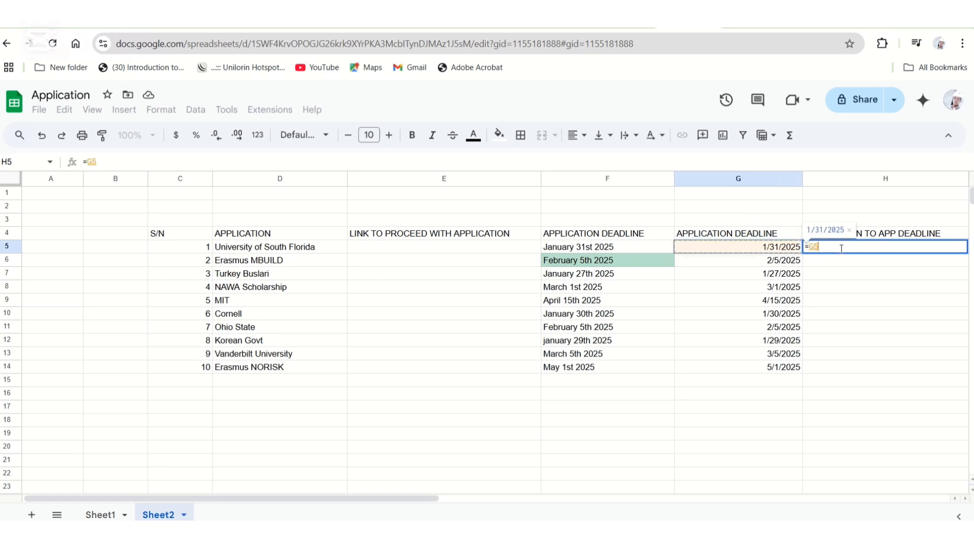
pyautogui.write('-')
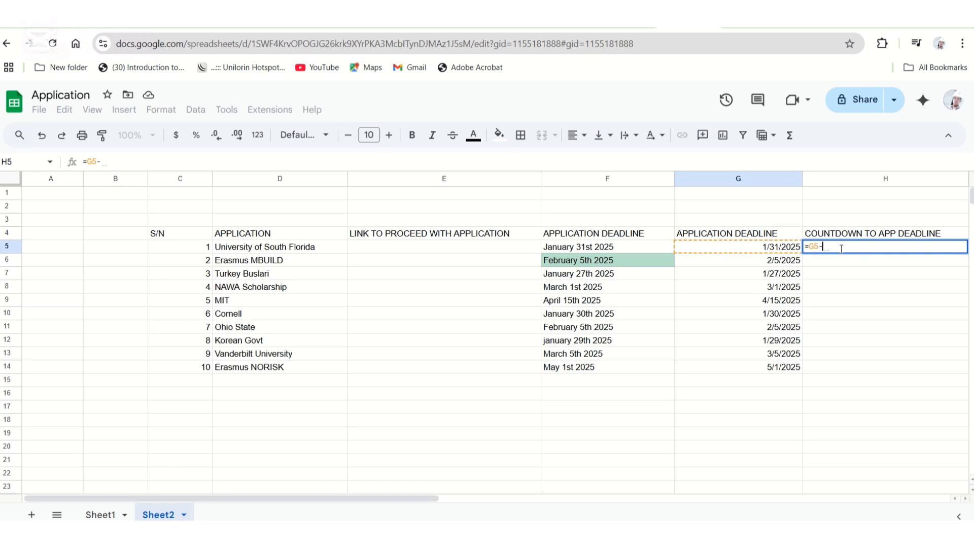
pyautogui.write('TODAY')
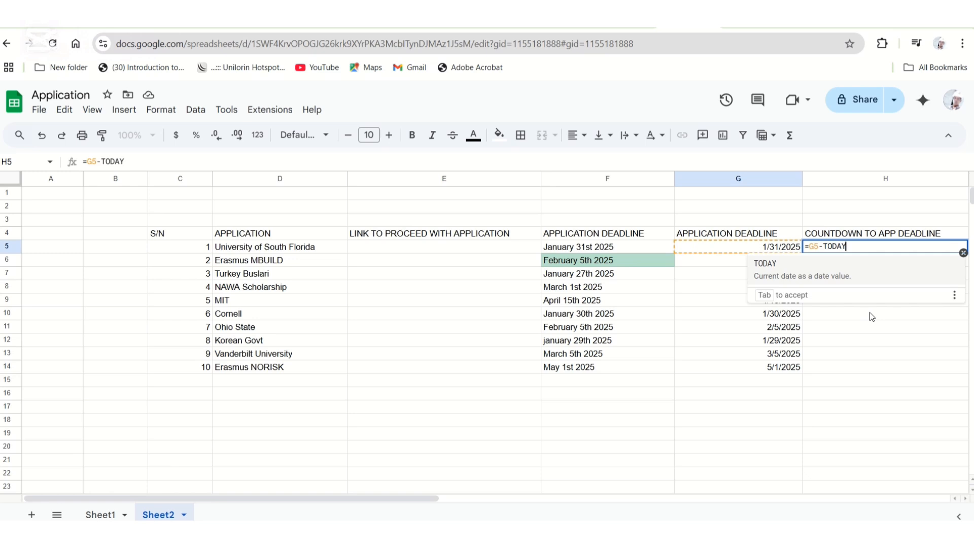
pyautogui.write('(')
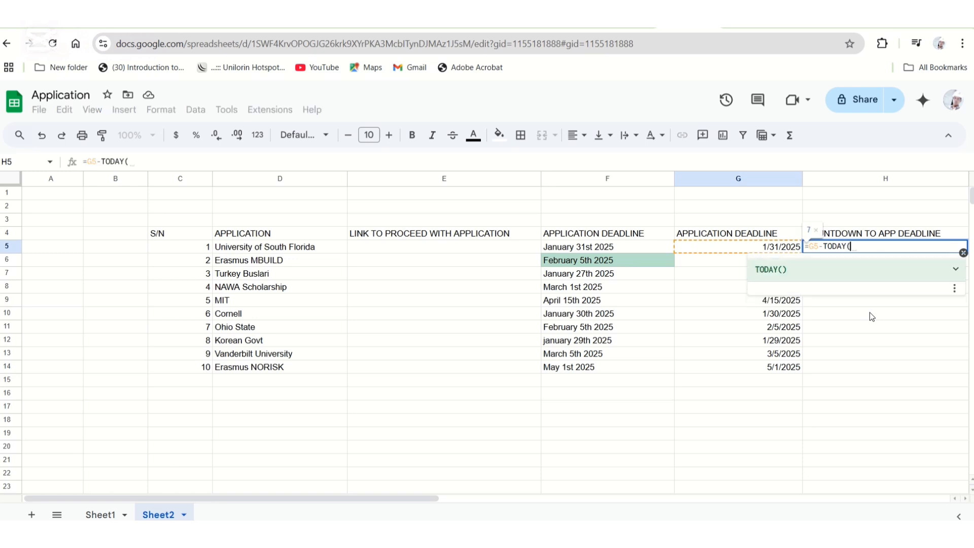
pyautogui.write(')')
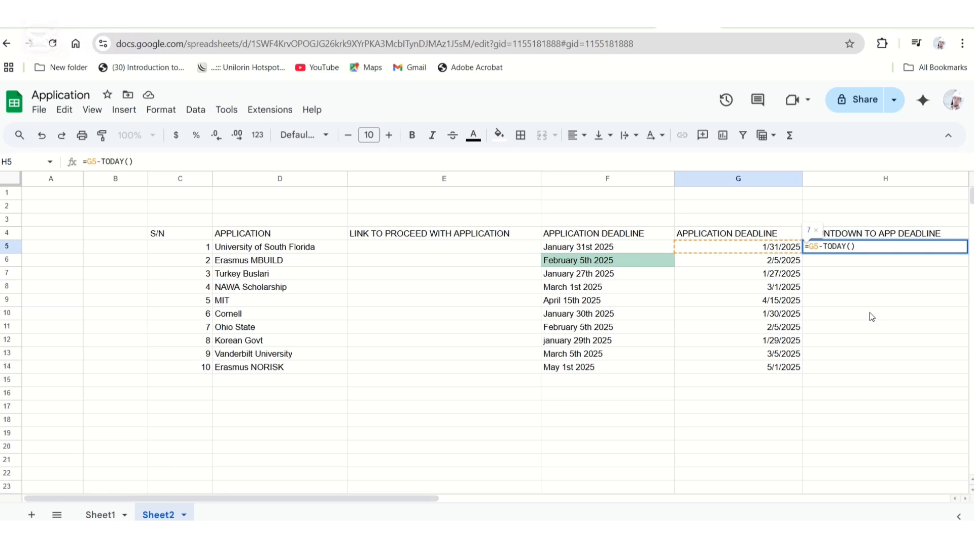
pyautogui.press('Return')
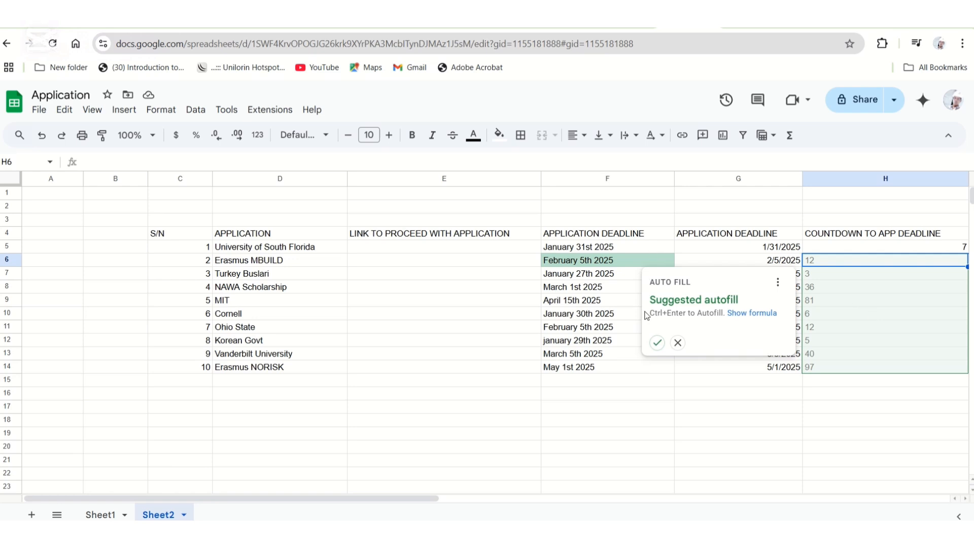
pyautogui.click(657, 343)
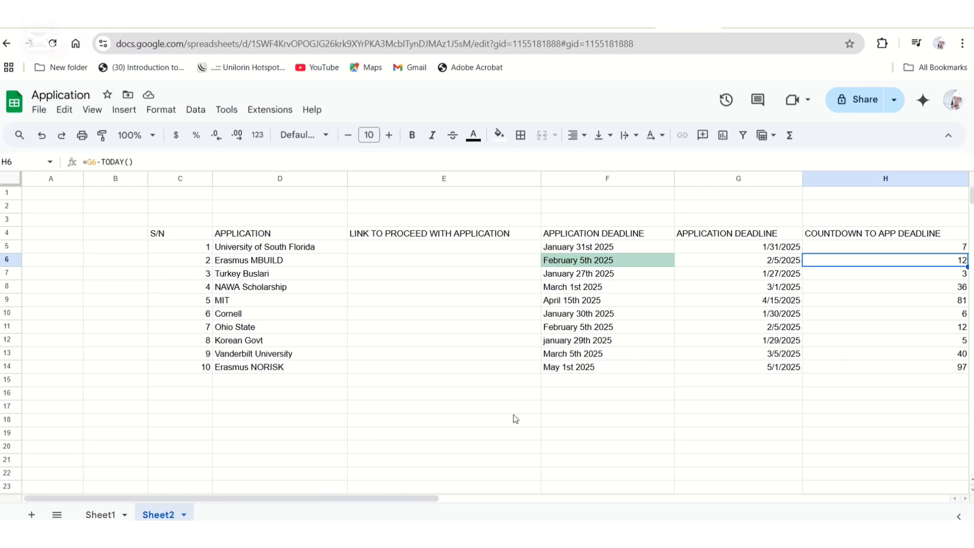
# Review the countdown formulas in column H against the deadlines and application names in their rows.
pyautogui.click(887, 247)
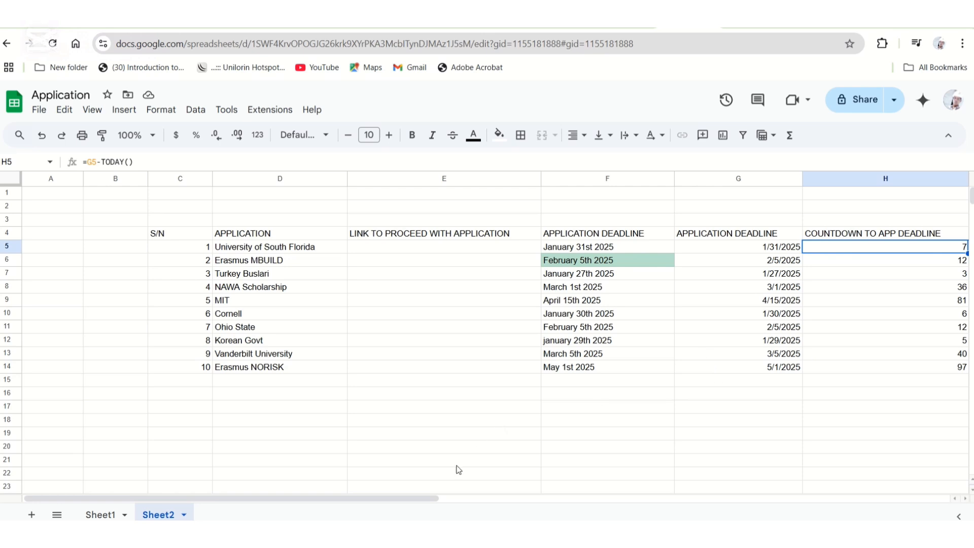
pyautogui.moveTo(424, 498); pyautogui.dragTo(470, 497)
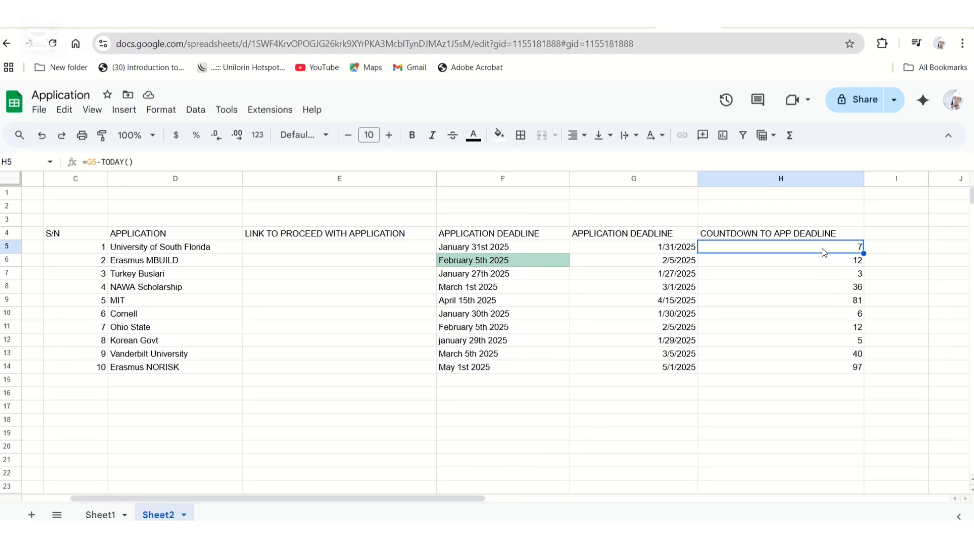
pyautogui.click(825, 263)
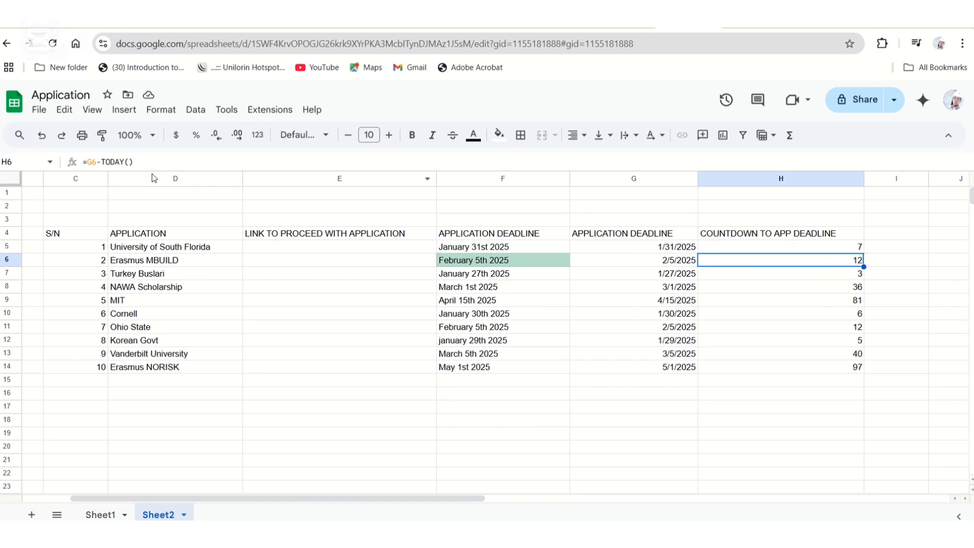
pyautogui.click(139, 162)
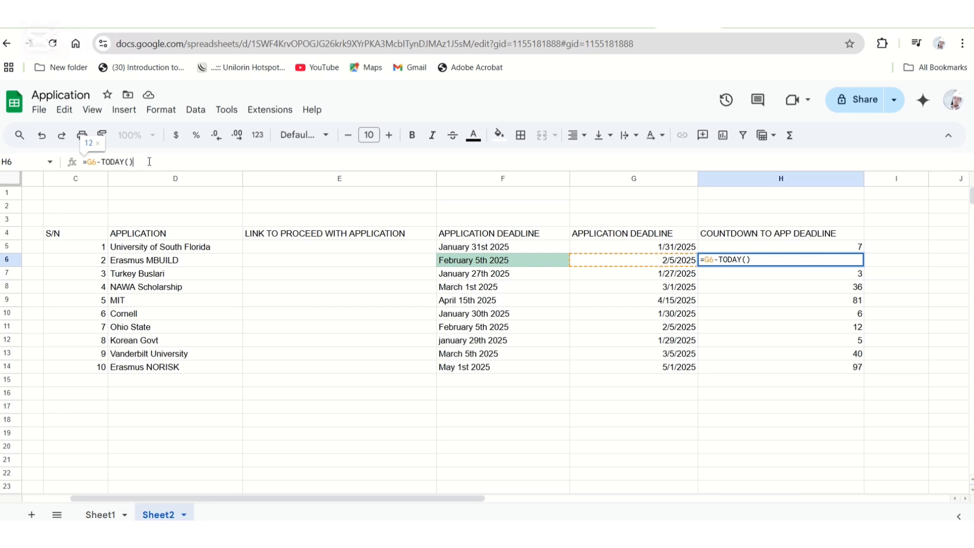
pyautogui.click(557, 286)
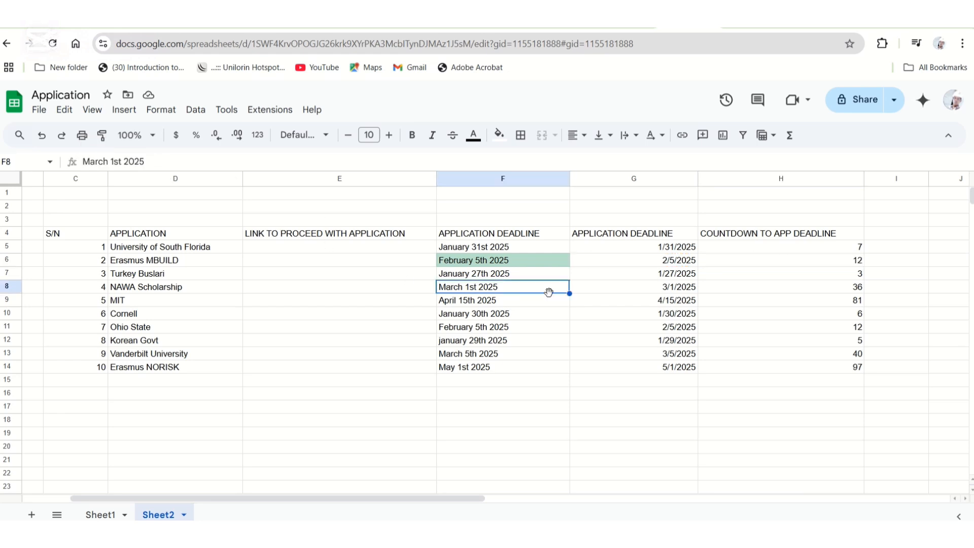
pyautogui.click(800, 301)
pyautogui.click(817, 327)
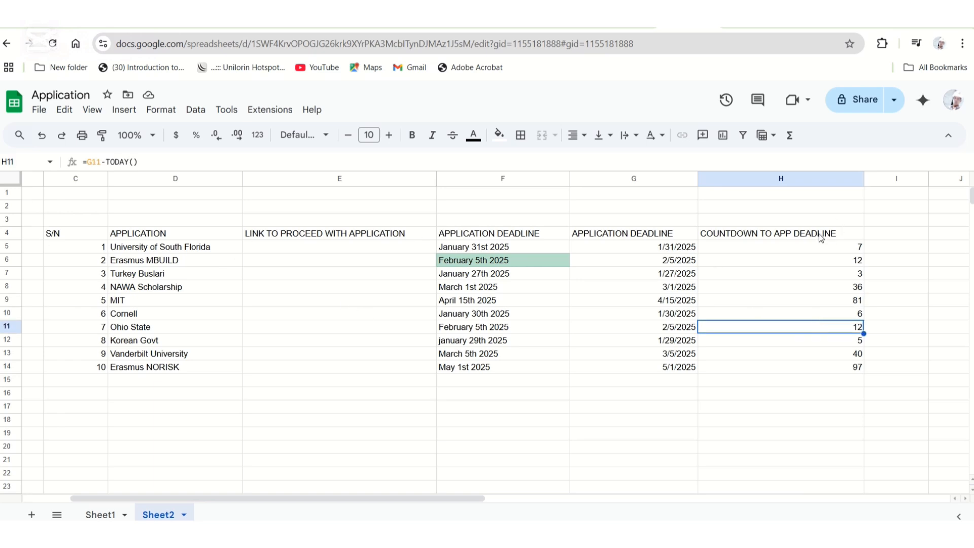
pyautogui.click(856, 315)
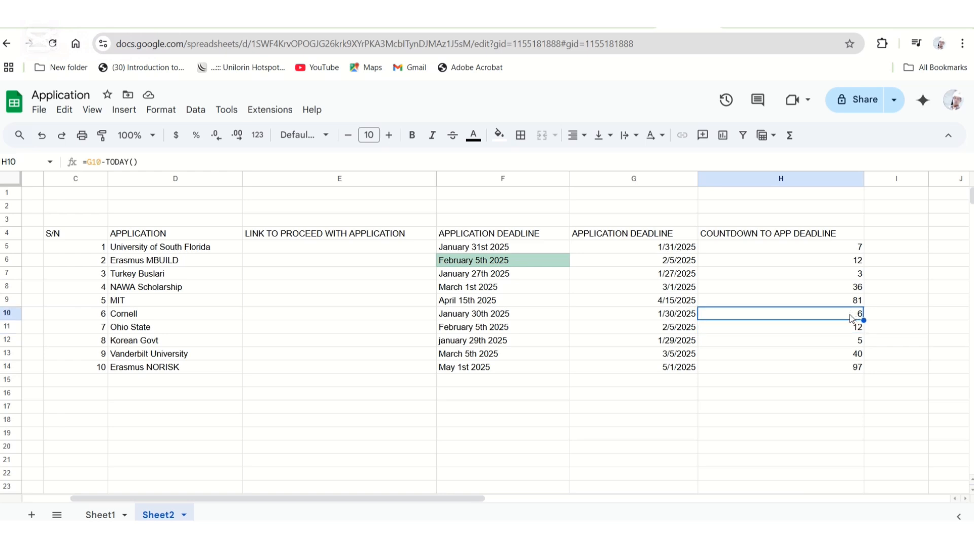
pyautogui.click(838, 246)
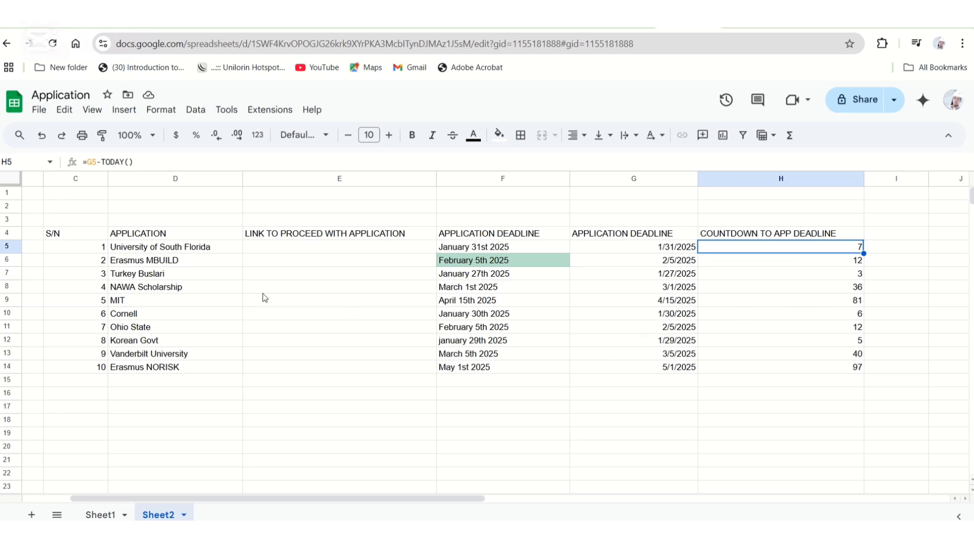
pyautogui.click(207, 250)
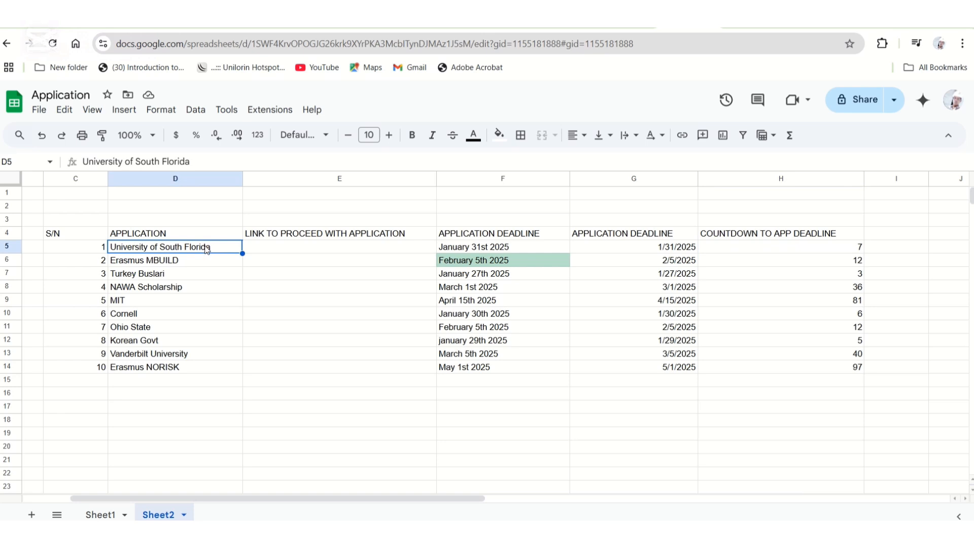
# Sort the range D5:H14 by the countdown in column H, from A to Z.
pyautogui.moveTo(206, 249); pyautogui.dragTo(771, 364)
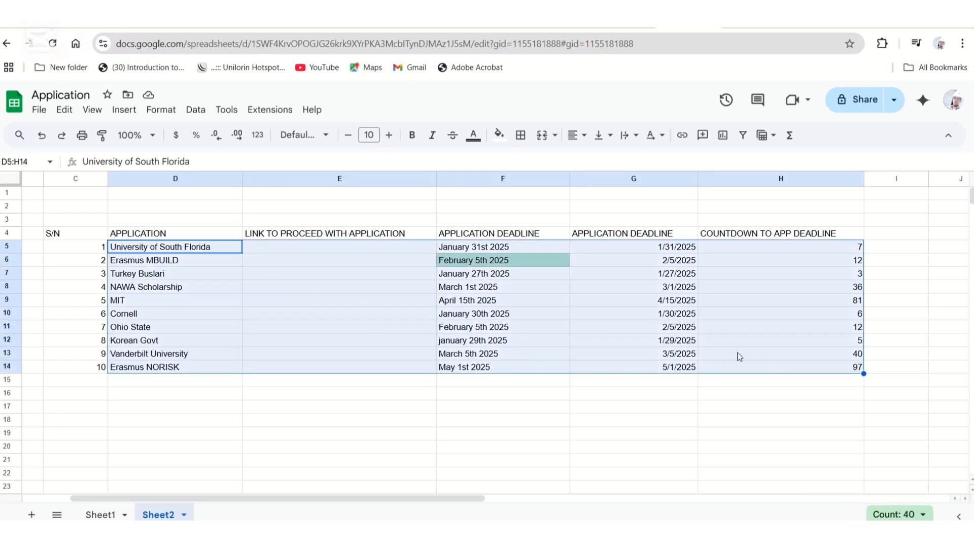
pyautogui.rightClick(572, 317)
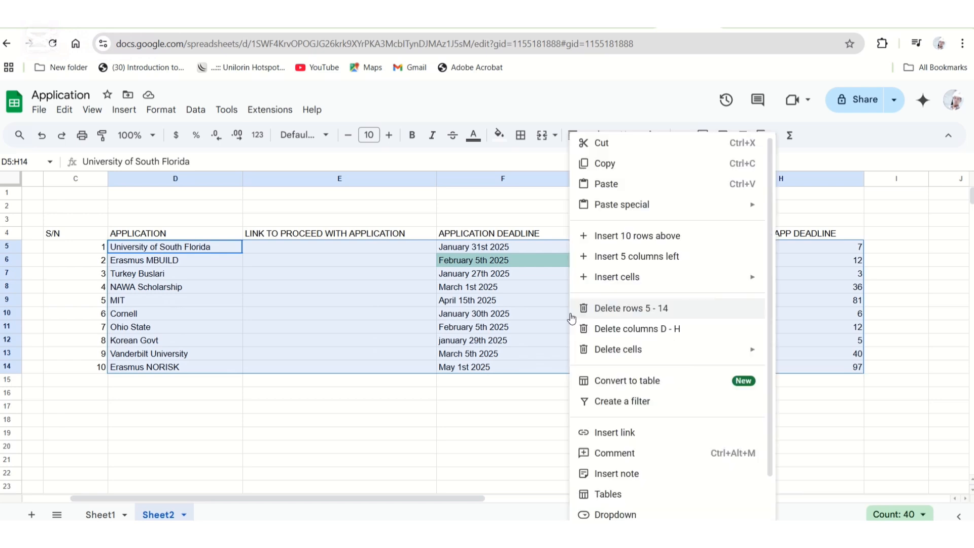
pyautogui.scroll(-2, 654, 487)
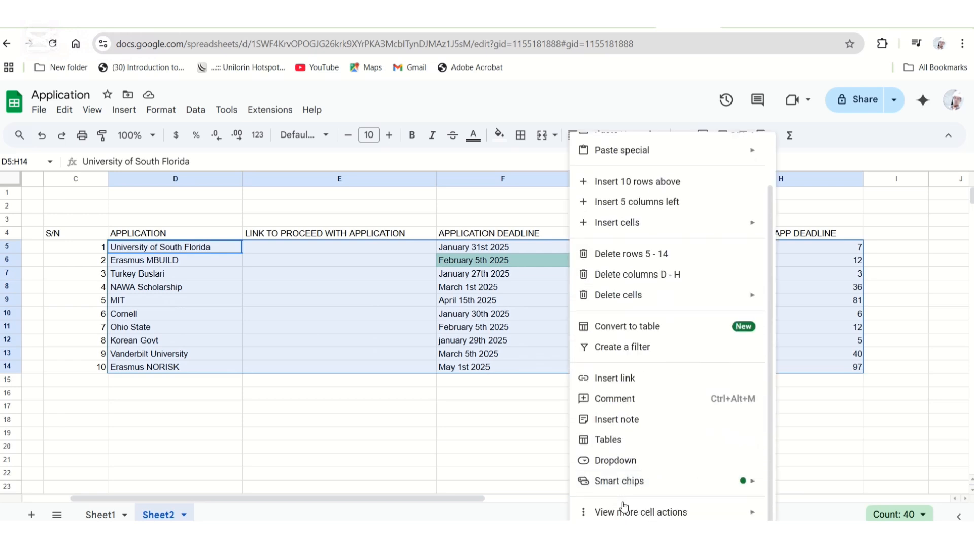
pyautogui.moveTo(655, 507)
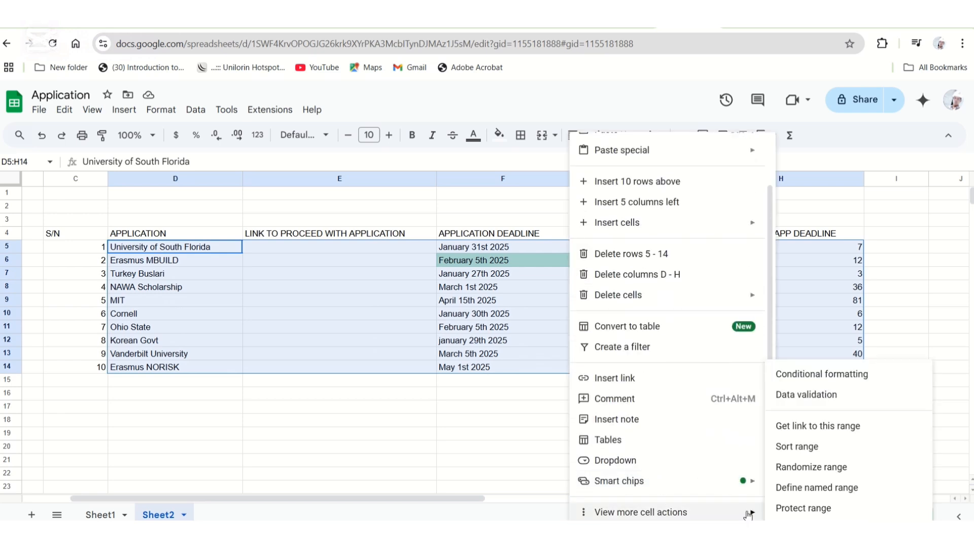
pyautogui.click(801, 448)
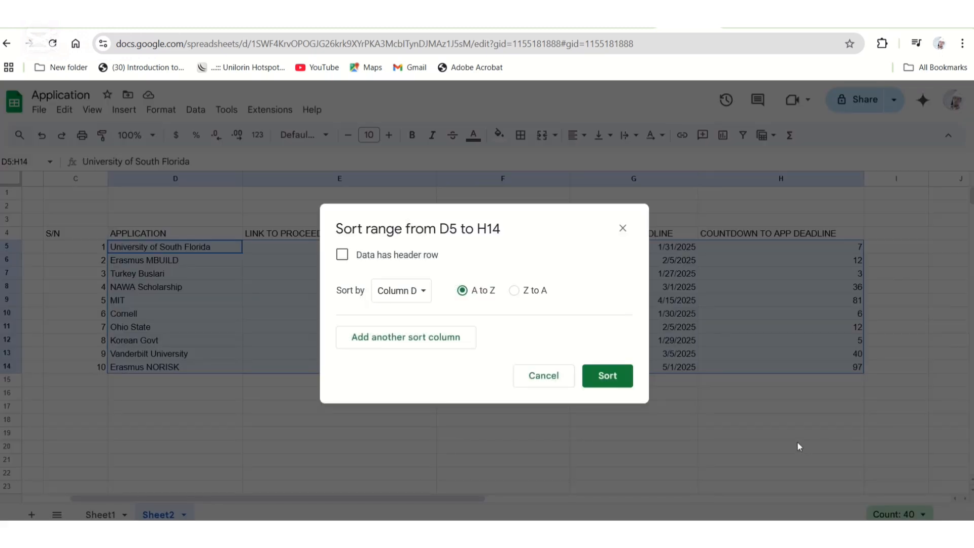
pyautogui.click(383, 294)
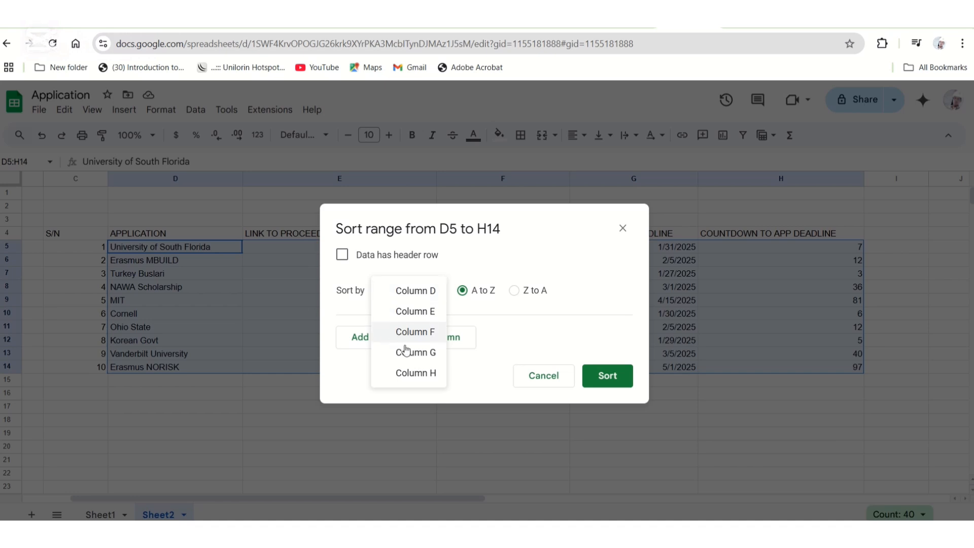
pyautogui.click(417, 373)
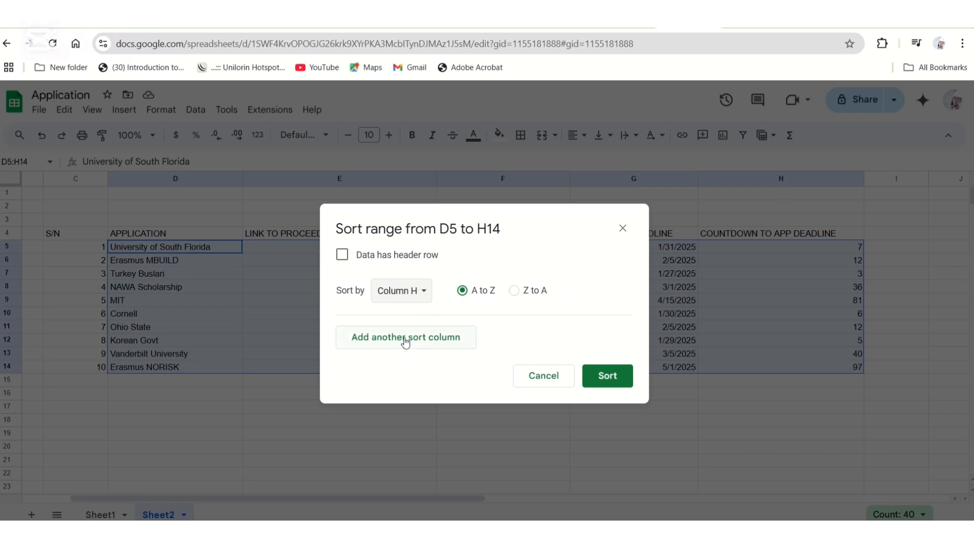
pyautogui.click(609, 378)
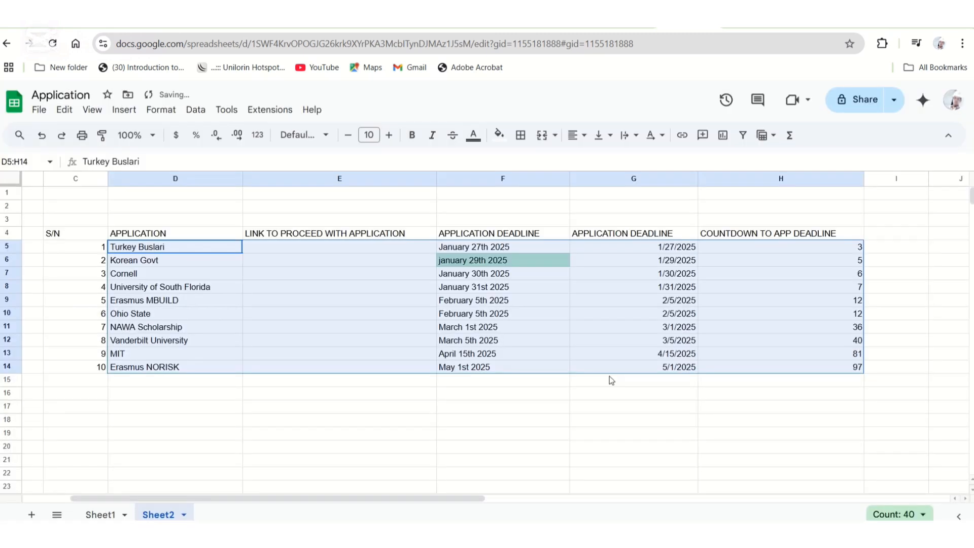
pyautogui.click(513, 408)
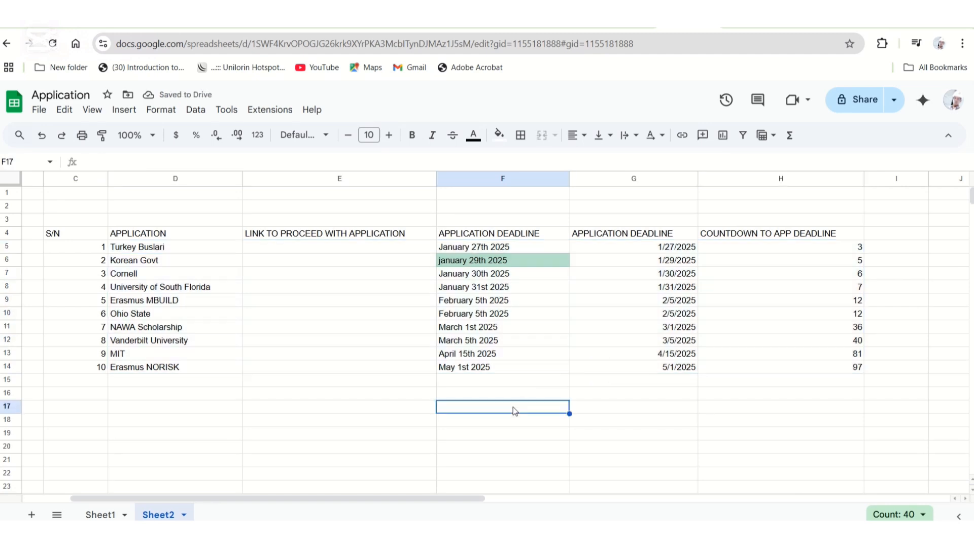
# Compare the application names and countdown formulas in the first and last rows of the sorted list.
pyautogui.click(174, 246)
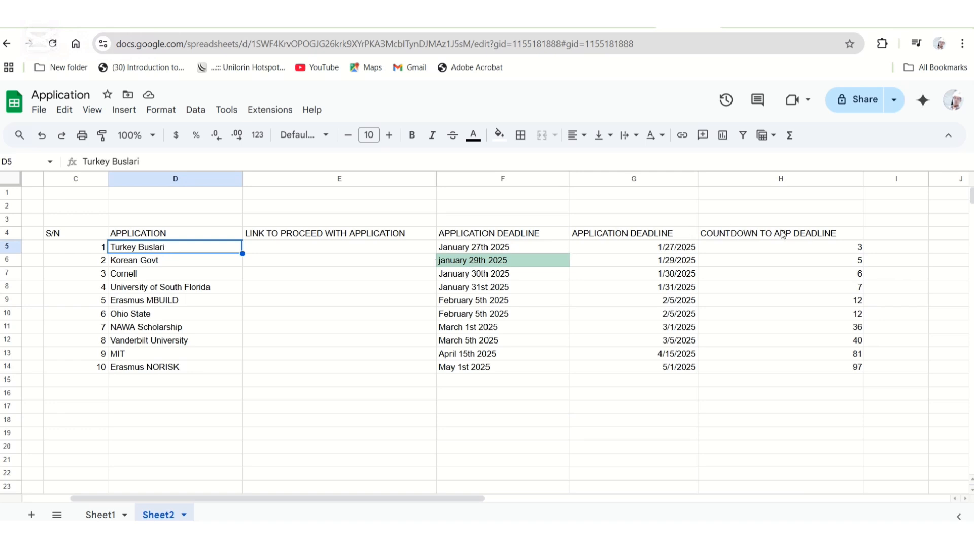
pyautogui.click(814, 248)
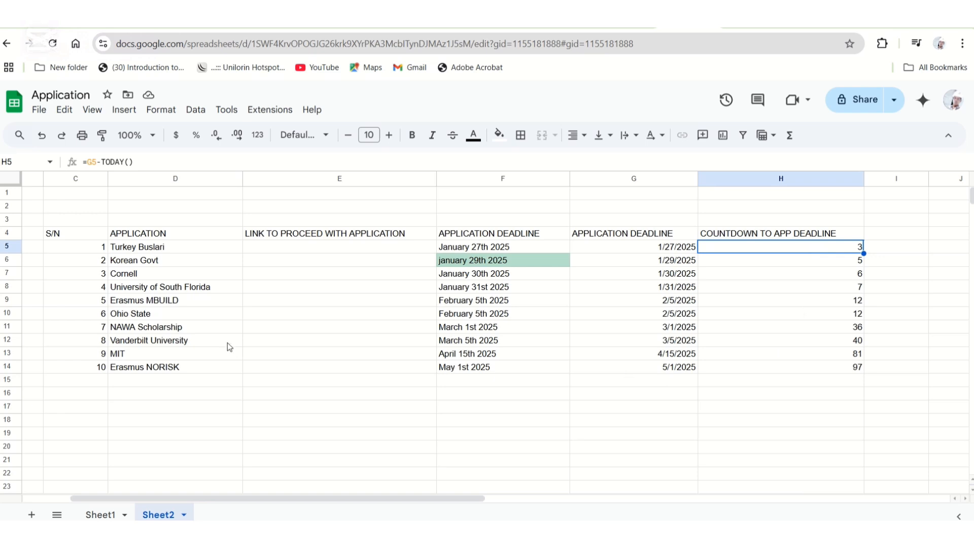
pyautogui.click(197, 367)
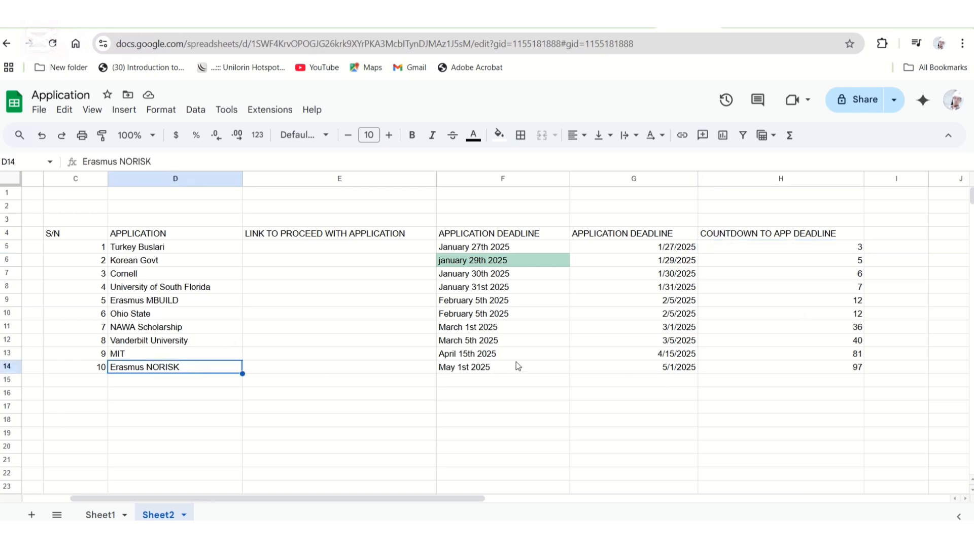
pyautogui.click(805, 366)
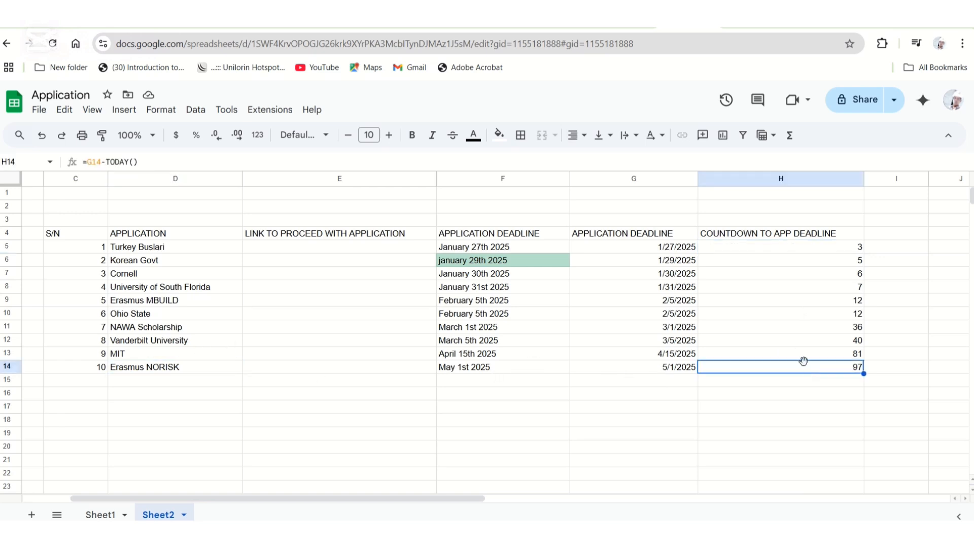
# Create a conditional formatting rule on the countdown cells H5:H14 for values less than 10.
pyautogui.click(767, 246)
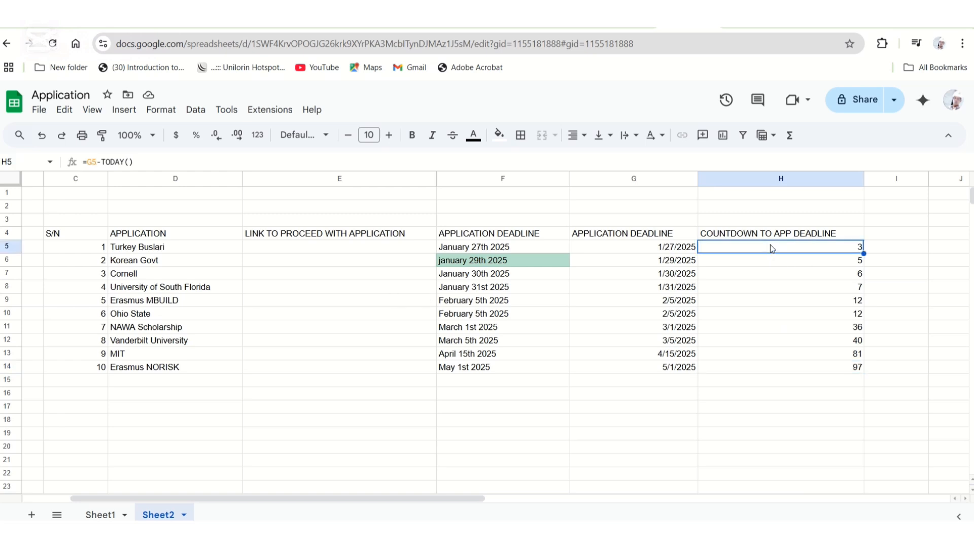
pyautogui.moveTo(770, 244); pyautogui.dragTo(793, 369)
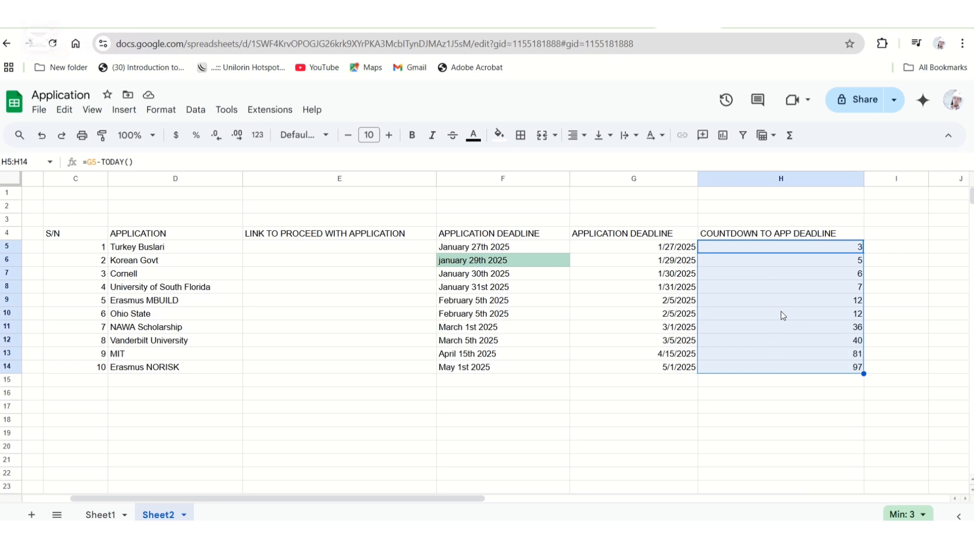
pyautogui.rightClick(782, 315)
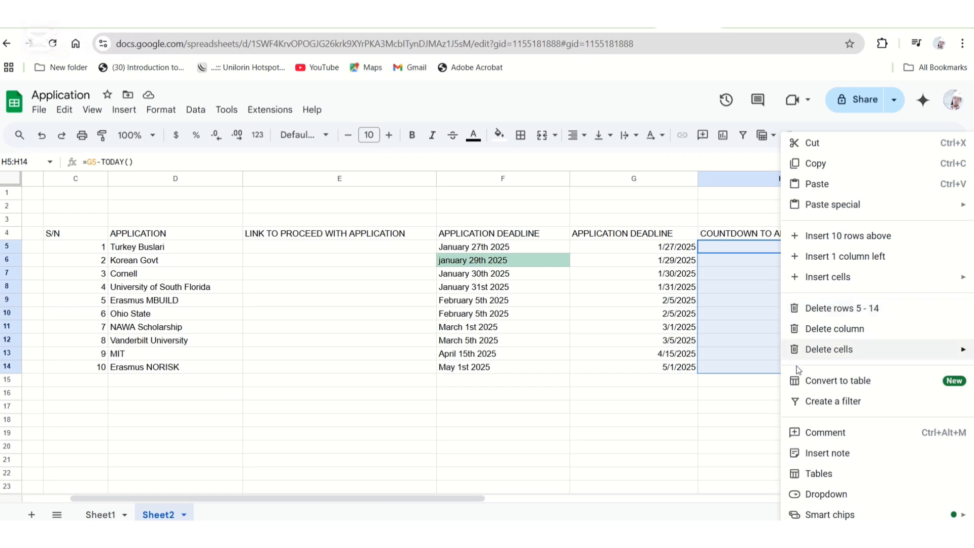
pyautogui.scroll(-1, 811, 469)
pyautogui.moveTo(831, 514)
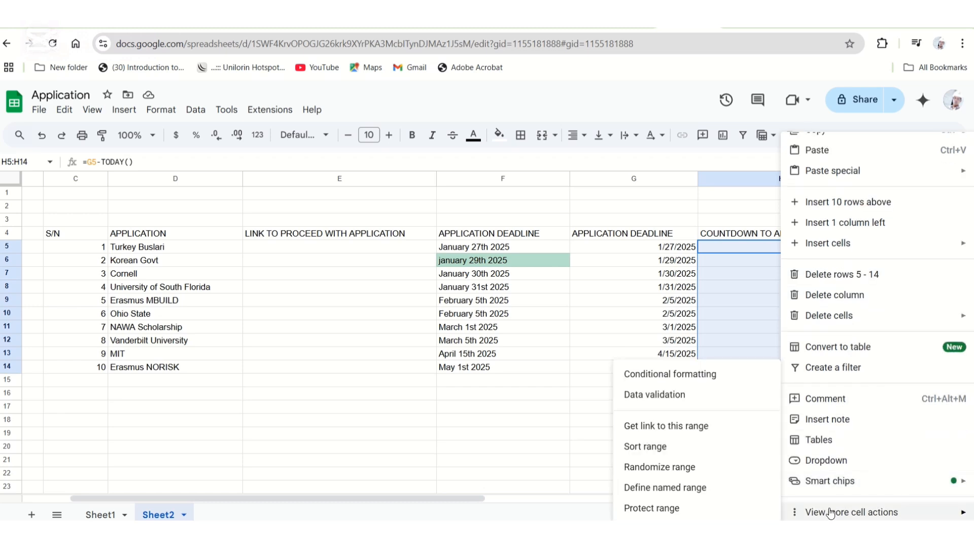
pyautogui.click(675, 378)
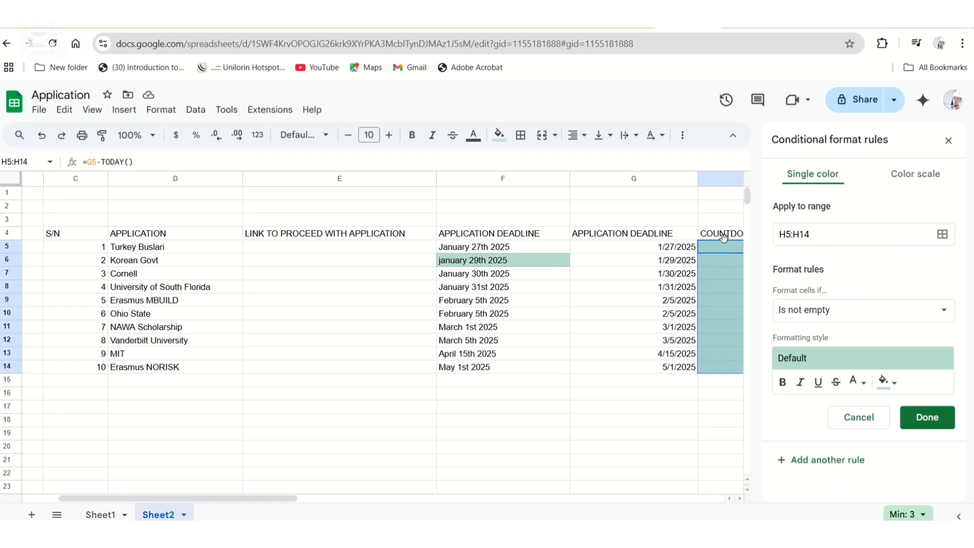
pyautogui.click(855, 309)
pyautogui.scroll(-3, 822, 431)
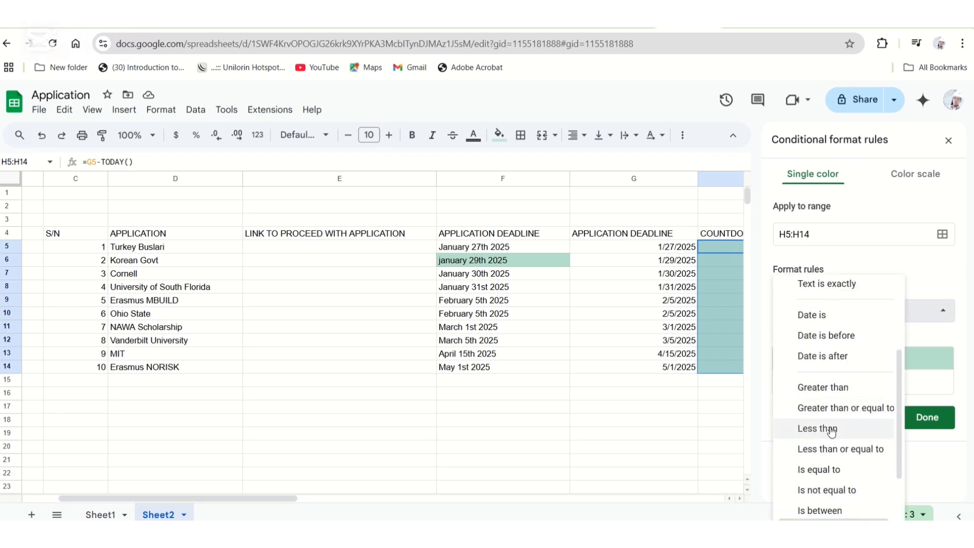
pyautogui.click(830, 429)
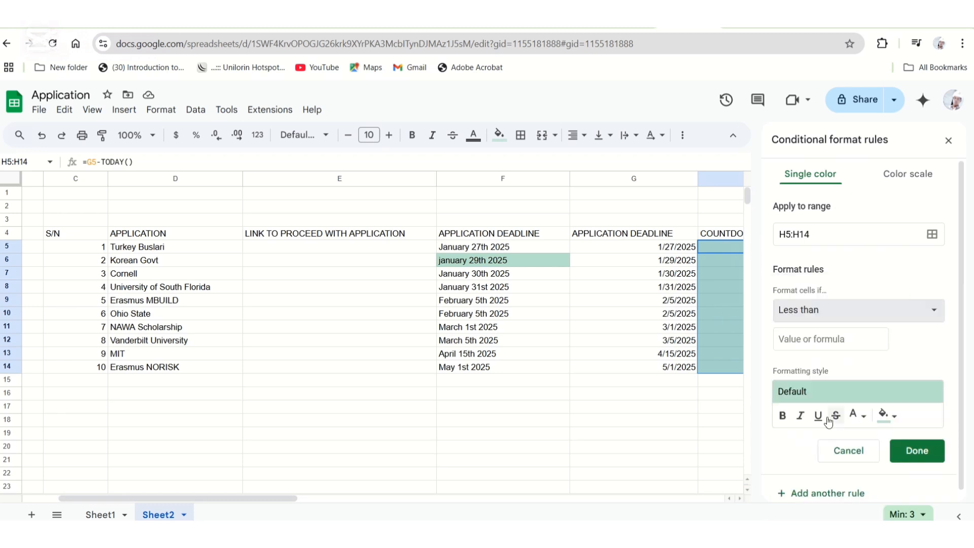
pyautogui.click(814, 339)
pyautogui.write('10')
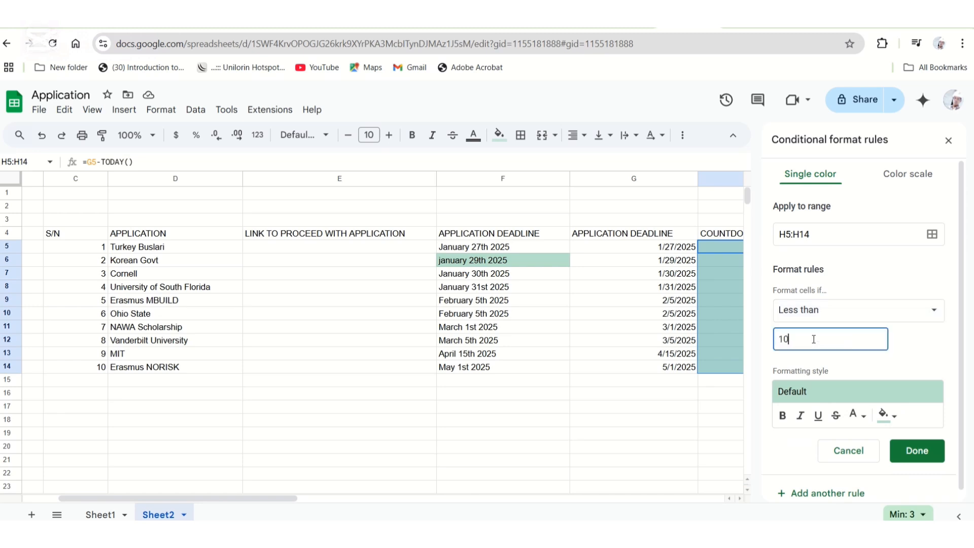
# Set the less-than-10 rule's text colour to red and save the rule.
pyautogui.click(863, 417)
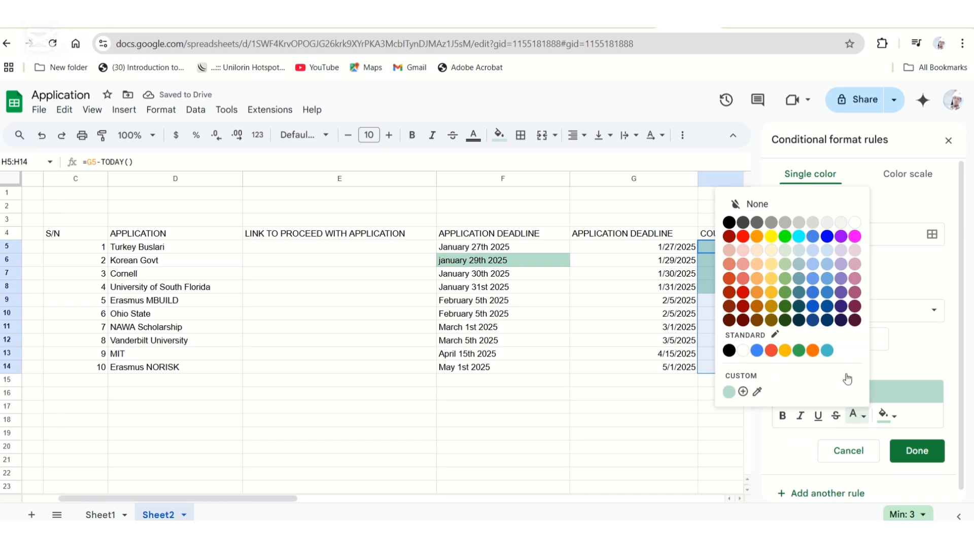
pyautogui.click(743, 237)
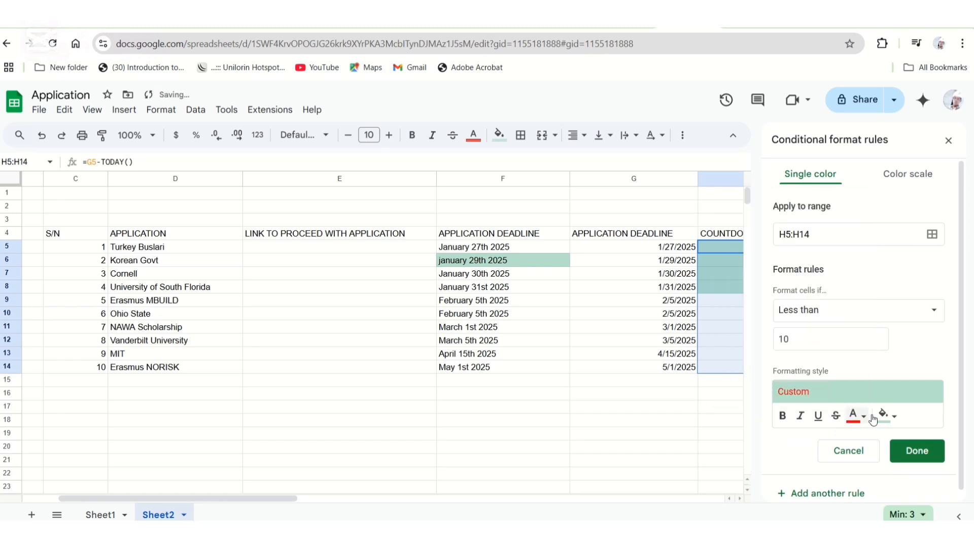
pyautogui.click(919, 449)
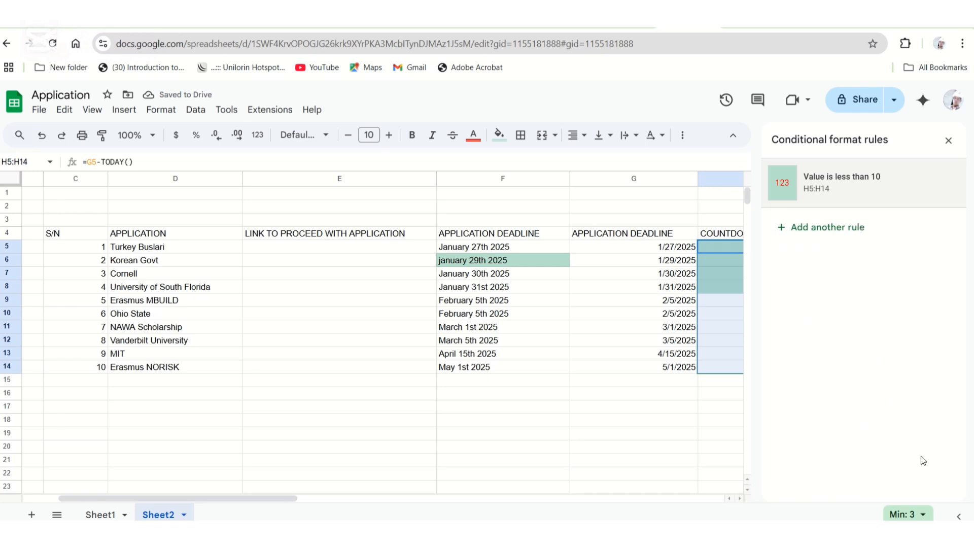
# Close the conditional format rules and examine the formatting of the countdown values in column H.
pyautogui.click(719, 433)
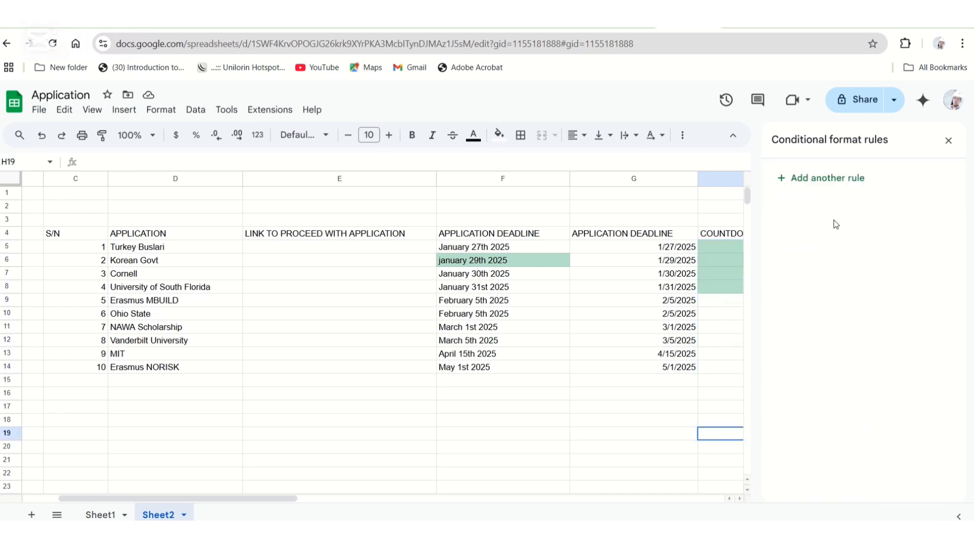
pyautogui.click(653, 395)
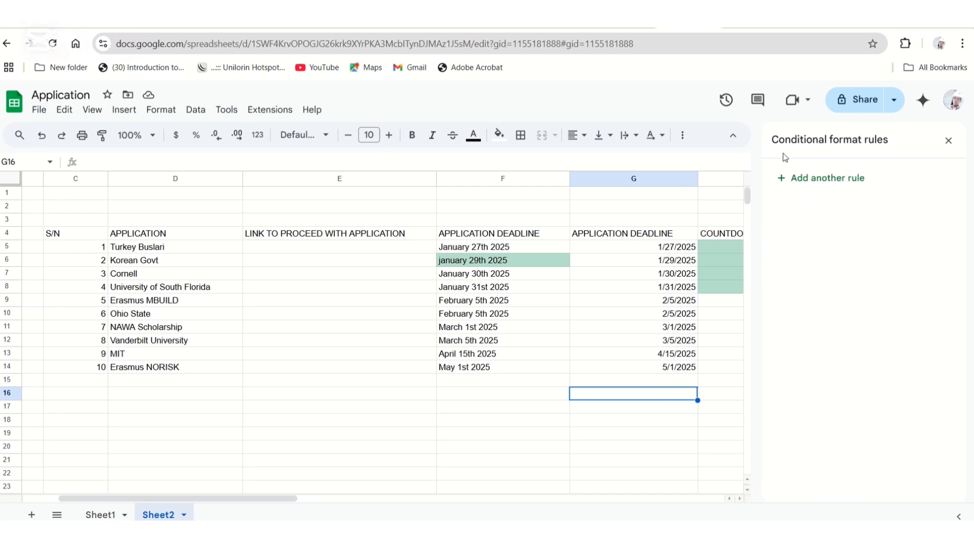
pyautogui.click(735, 195)
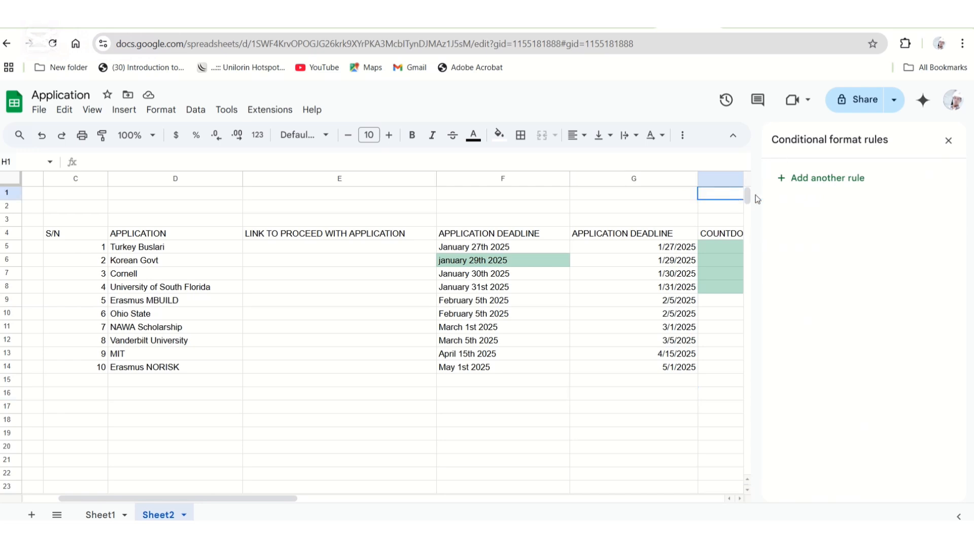
pyautogui.click(949, 141)
pyautogui.click(900, 288)
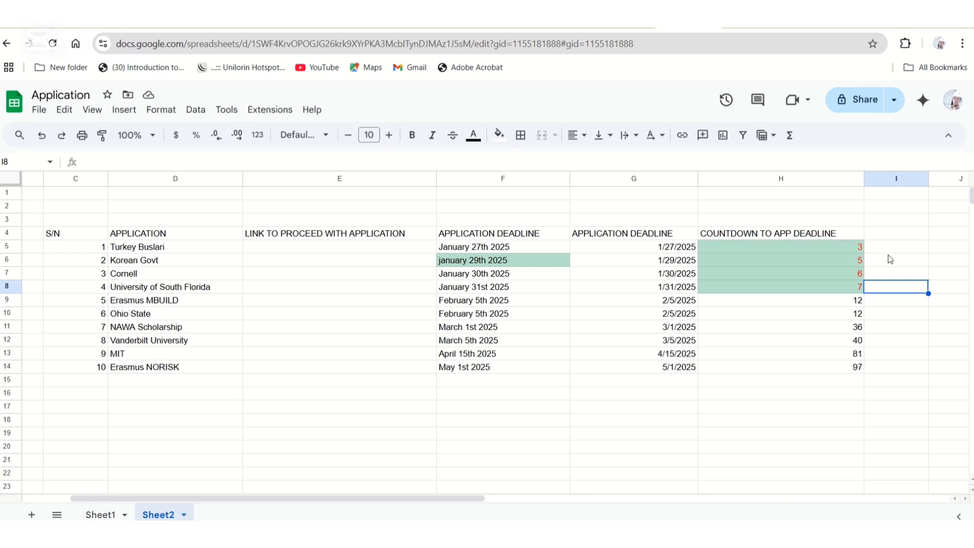
pyautogui.click(833, 304)
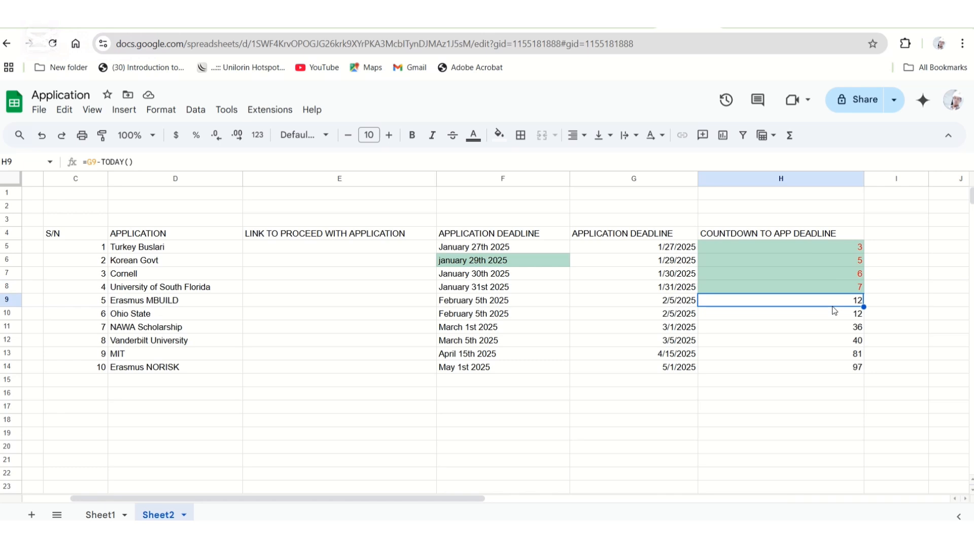
pyautogui.click(914, 273)
# Open the less-than-10 conditional formatting rule of the countdown cells for editing.
pyautogui.moveTo(833, 248); pyautogui.dragTo(835, 293)
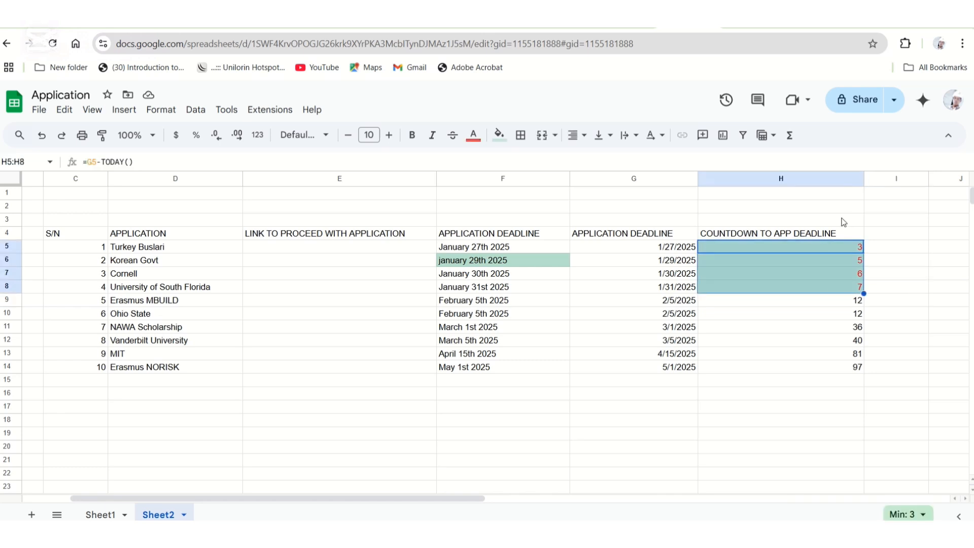
pyautogui.rightClick(824, 258)
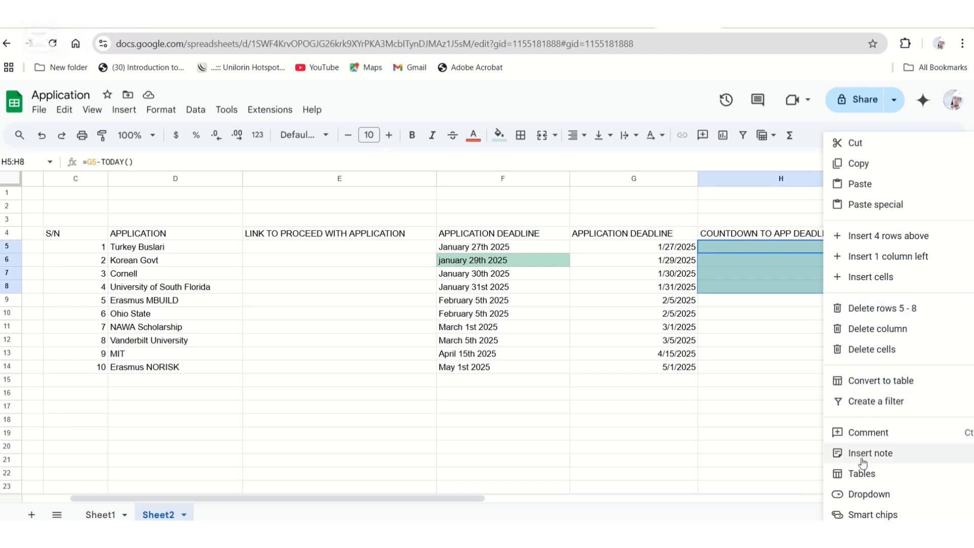
pyautogui.scroll(-1, 878, 492)
pyautogui.moveTo(885, 516)
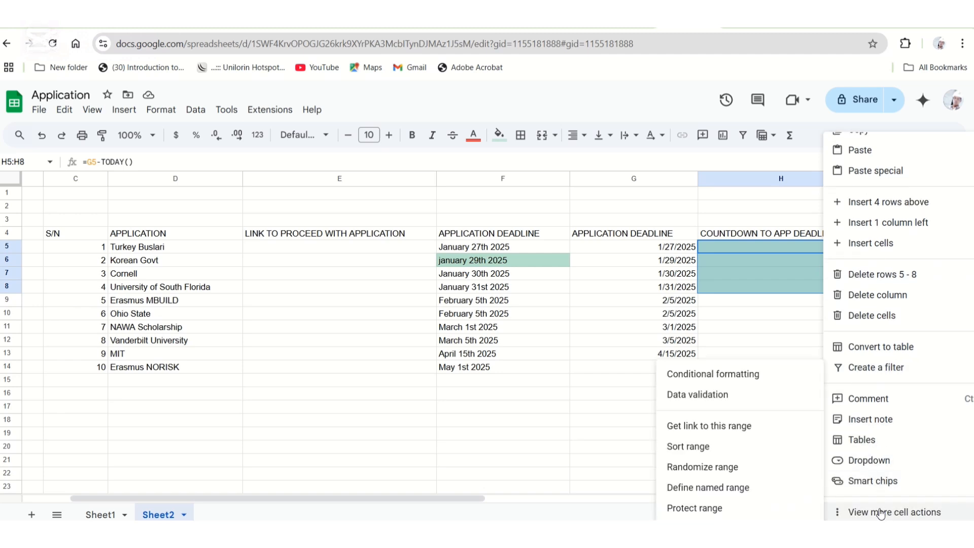
pyautogui.click(714, 378)
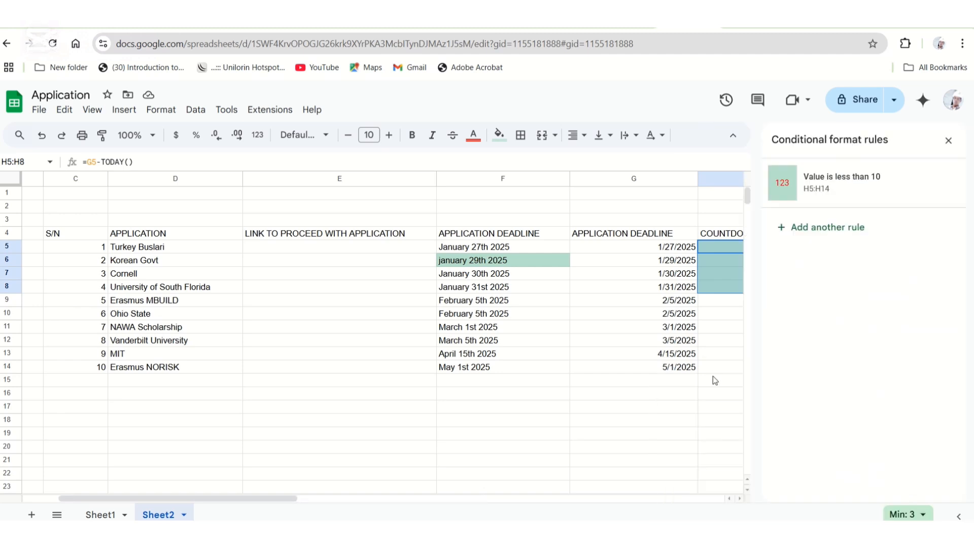
pyautogui.click(838, 189)
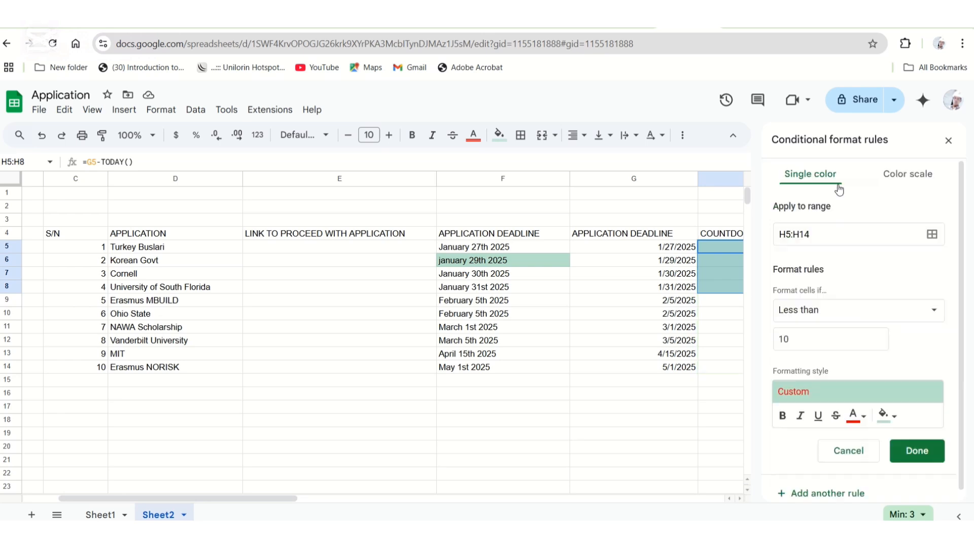
pyautogui.click(887, 416)
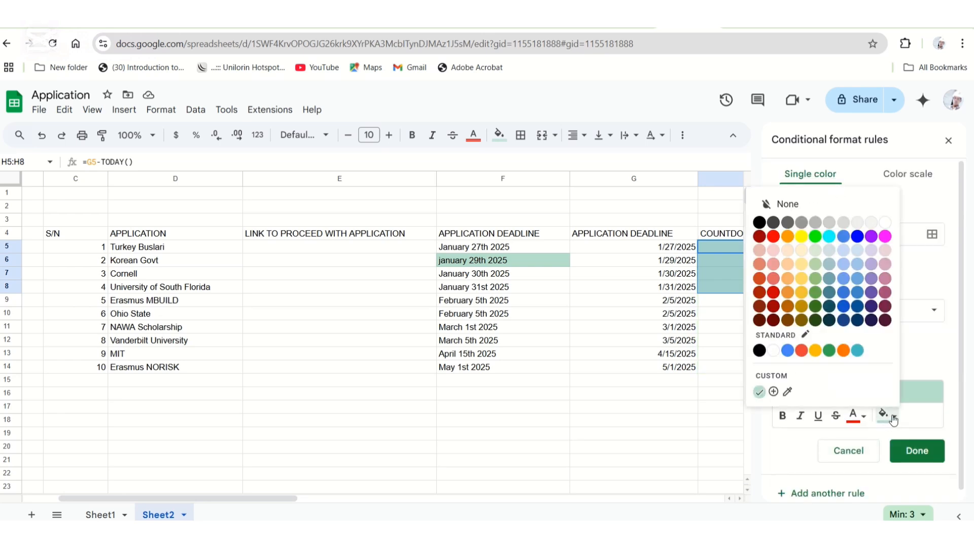
pyautogui.click(775, 391)
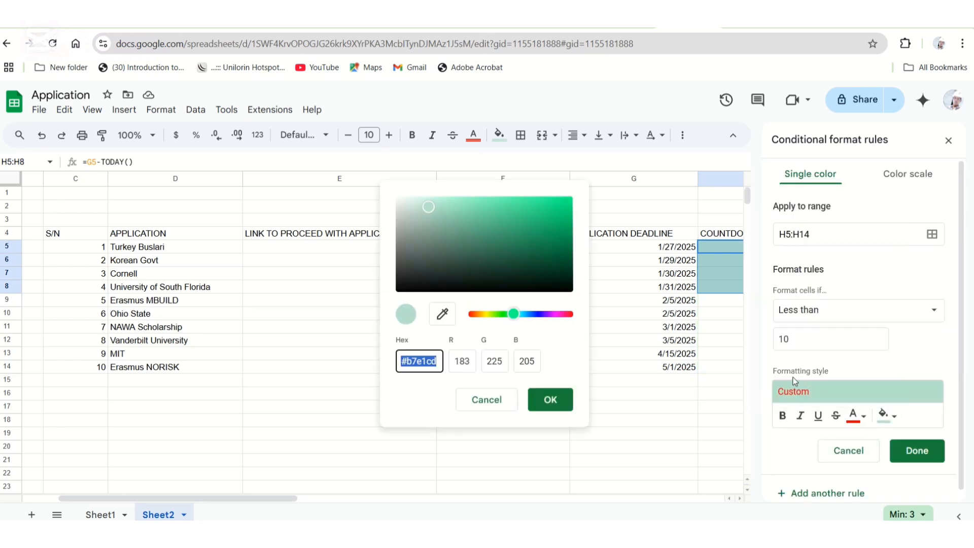
pyautogui.click(891, 416)
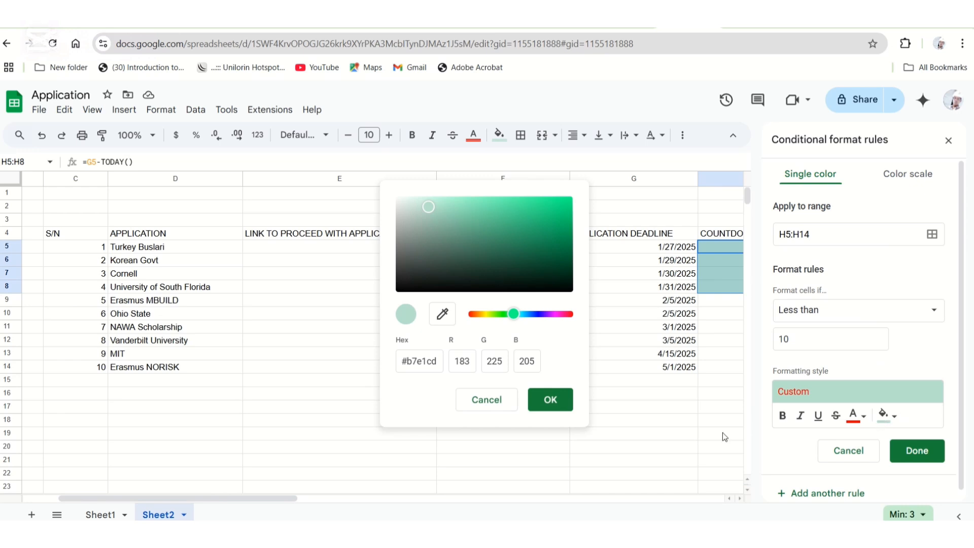
pyautogui.click(493, 406)
# Set the less-than-10 rule's text colour to white and save the rule.
pyautogui.click(887, 417)
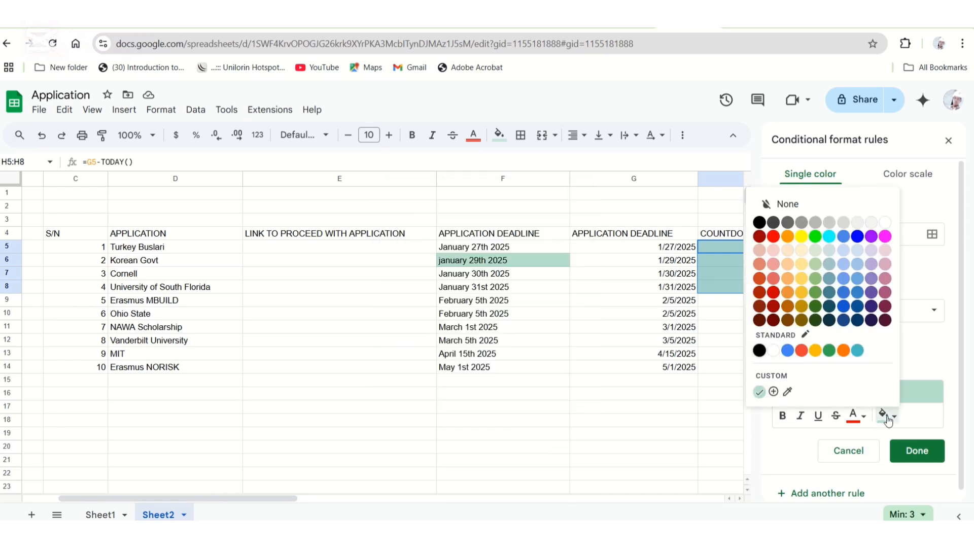
pyautogui.click(862, 416)
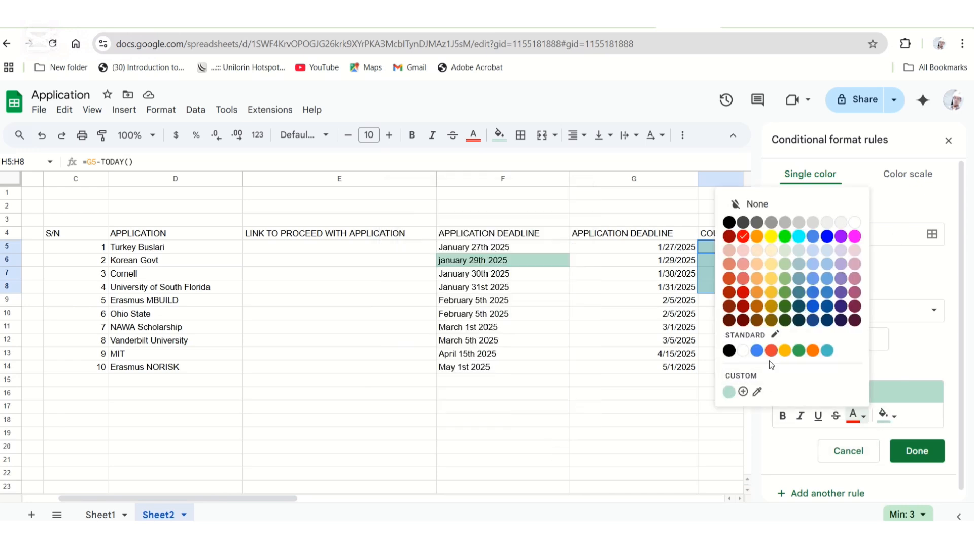
pyautogui.click(743, 350)
pyautogui.click(918, 450)
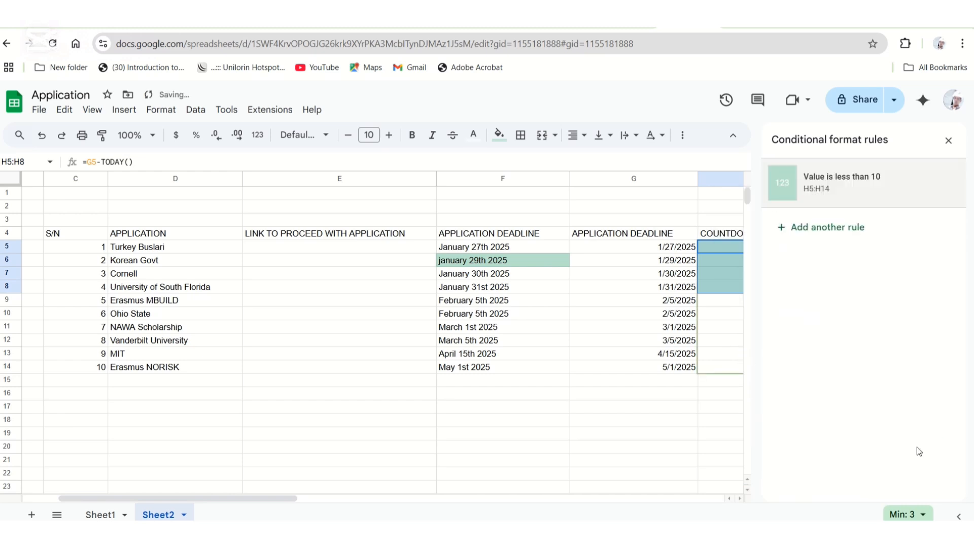
# Remove the less-than-10 rule's fill colour, make its text red, and save and close the conditional format rules.
pyautogui.click(721, 435)
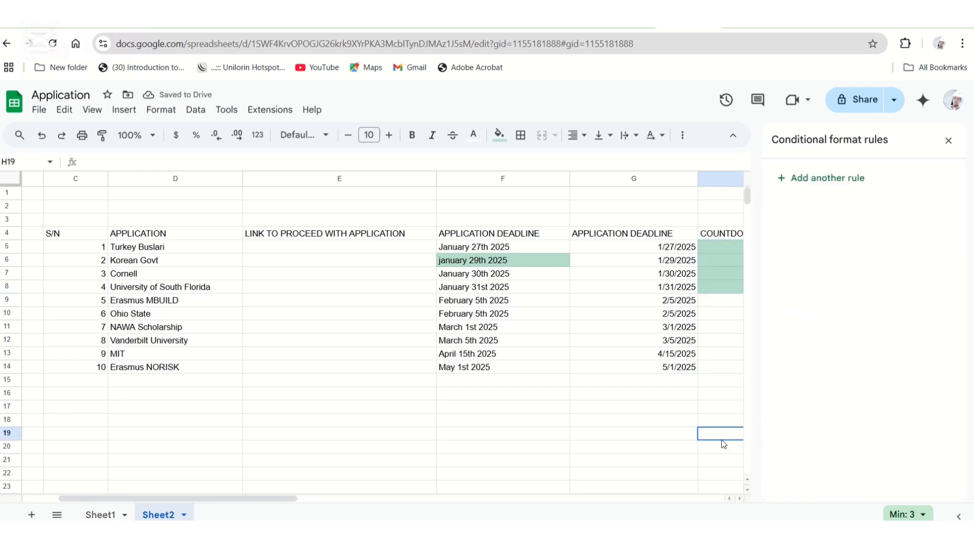
pyautogui.click(727, 248)
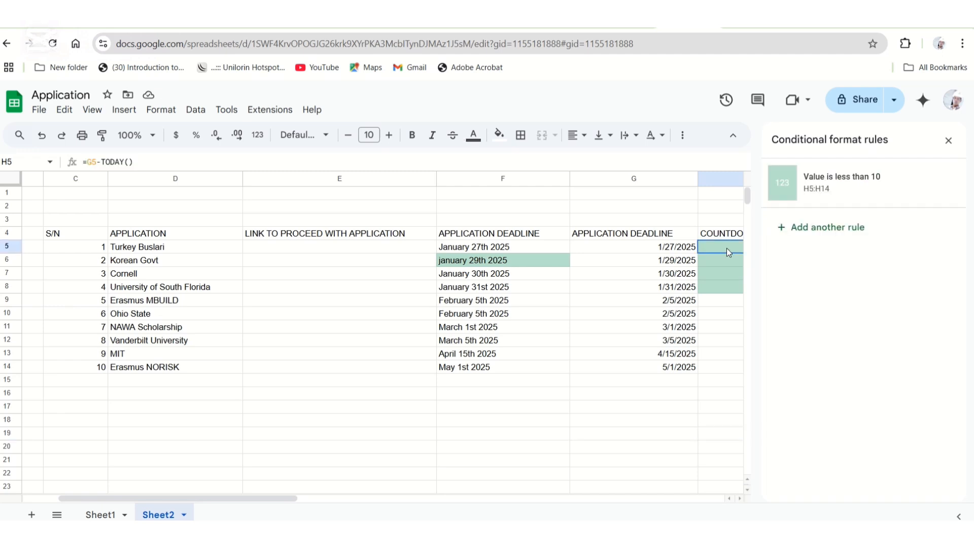
pyautogui.click(830, 192)
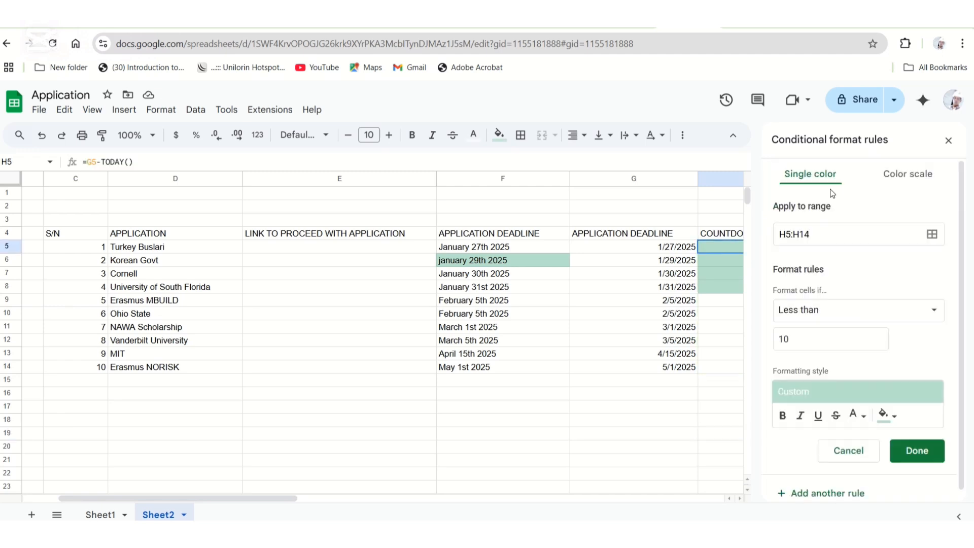
pyautogui.click(892, 419)
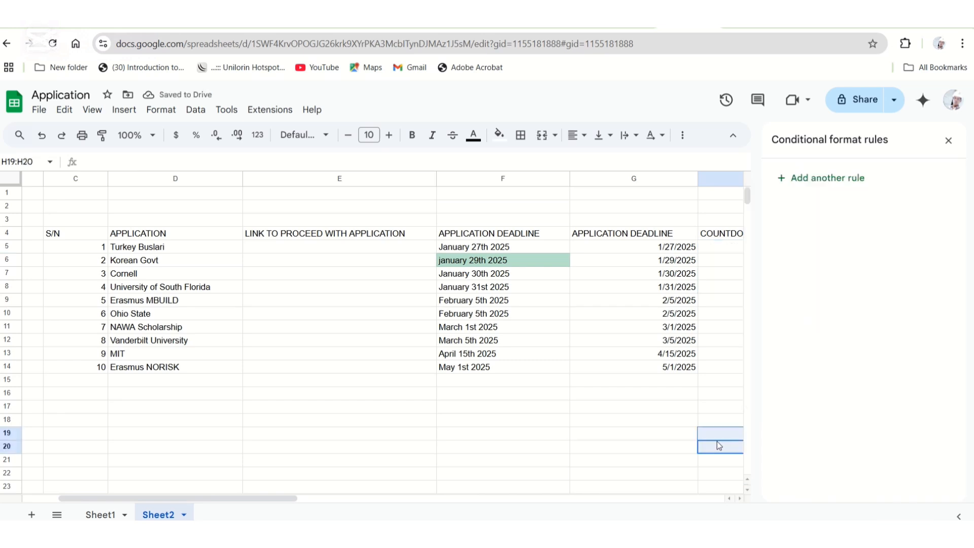
pyautogui.click(949, 140)
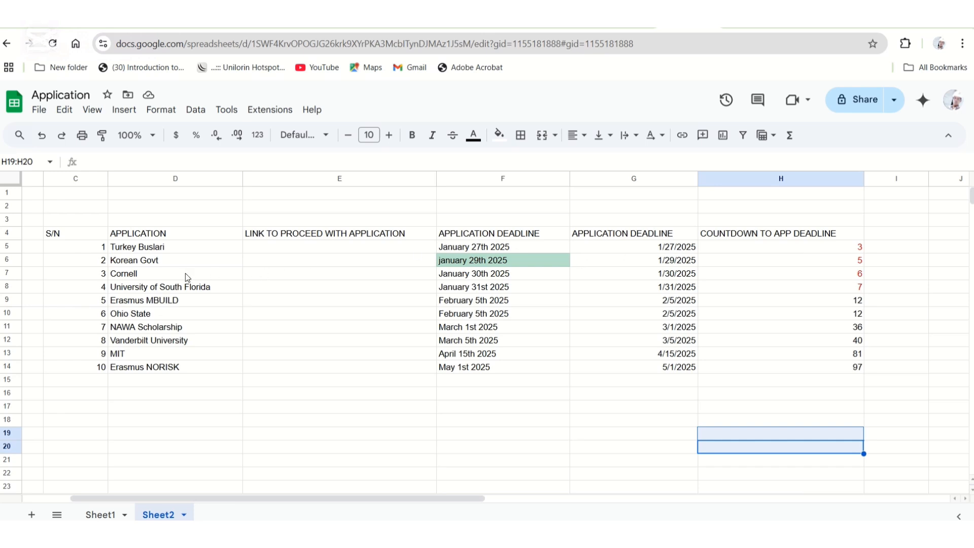
pyautogui.scroll(-2, 288, 300)
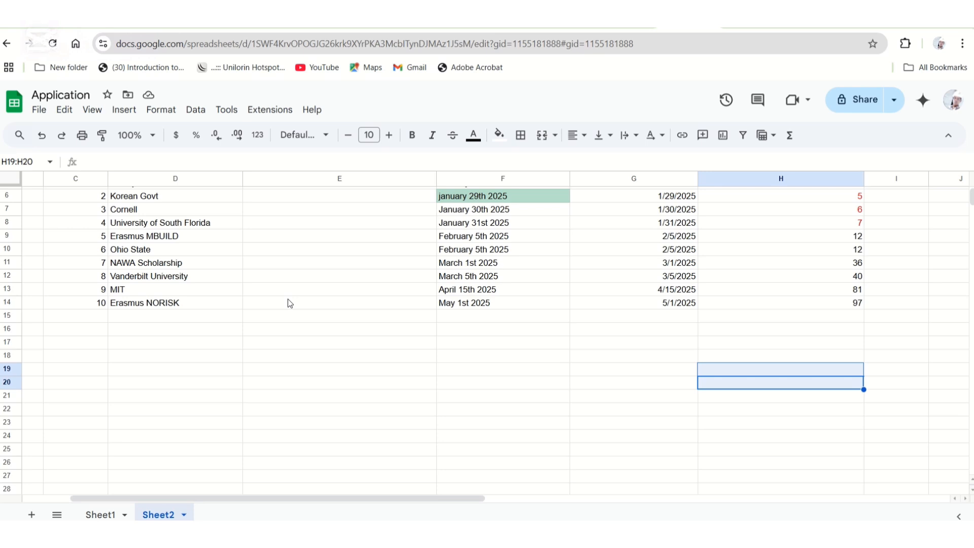
pyautogui.scroll(2, 288, 302)
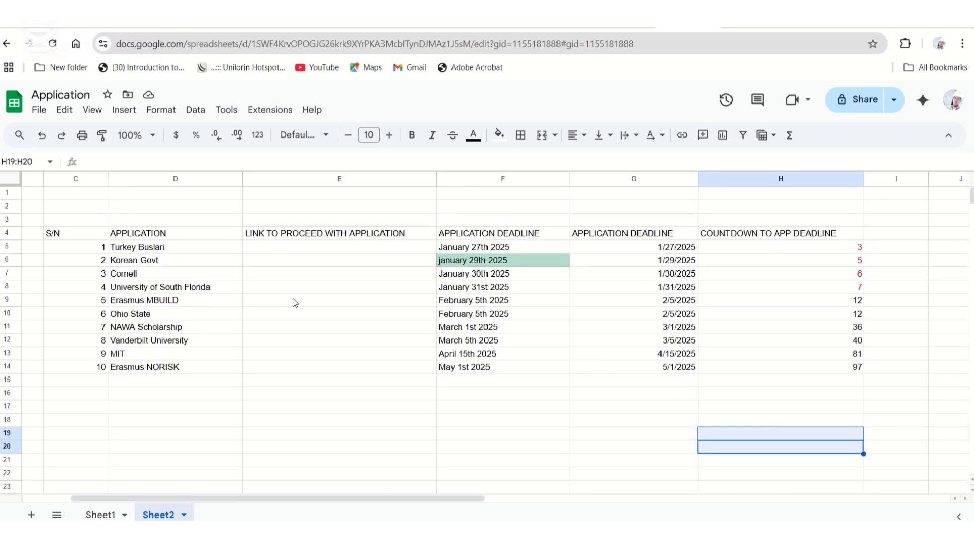
pyautogui.click(357, 180)
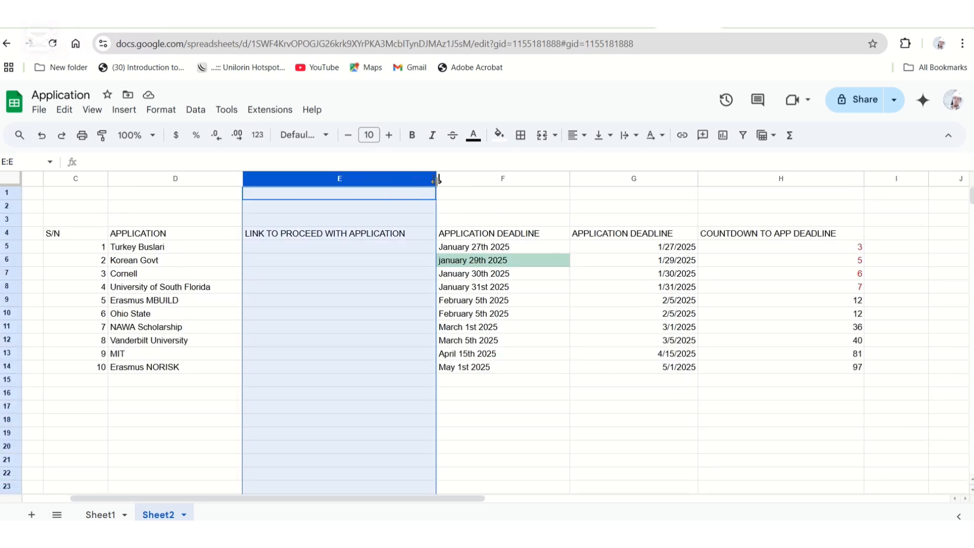
pyautogui.moveTo(403, 181)
pyautogui.mouseDown()
pyautogui.moveTo(463, 189)
pyautogui.moveTo(397, 194)
pyautogui.mouseUp()
pyautogui.moveTo(411, 276); pyautogui.dragTo(441, 280)
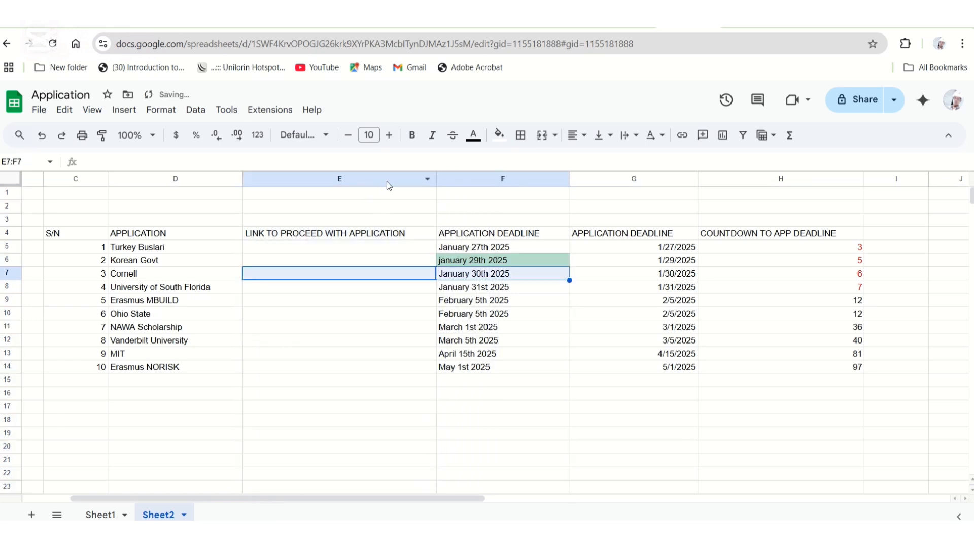
pyautogui.click(387, 182)
pyautogui.click(395, 276)
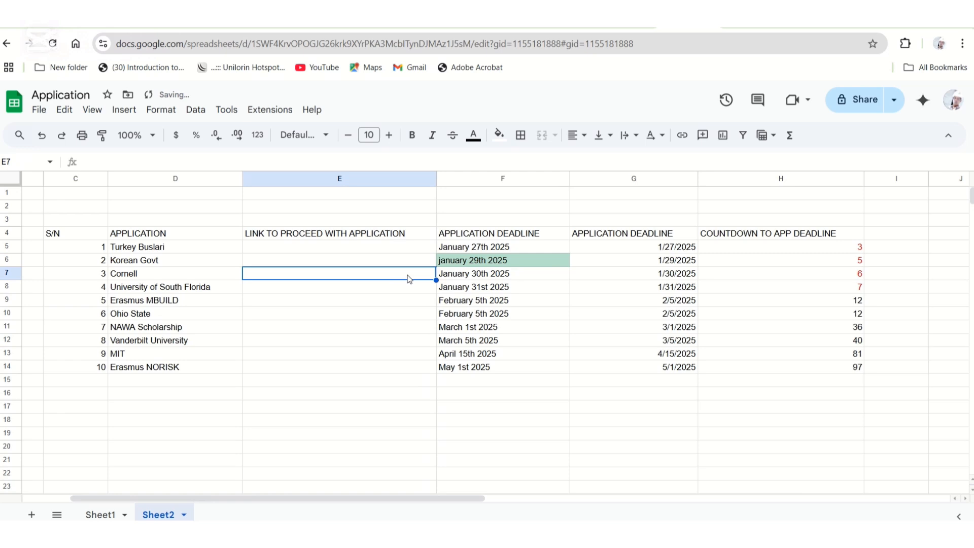
# Hide columns E, F and G, which hold the application link and the two application deadlines.
pyautogui.click(383, 179)
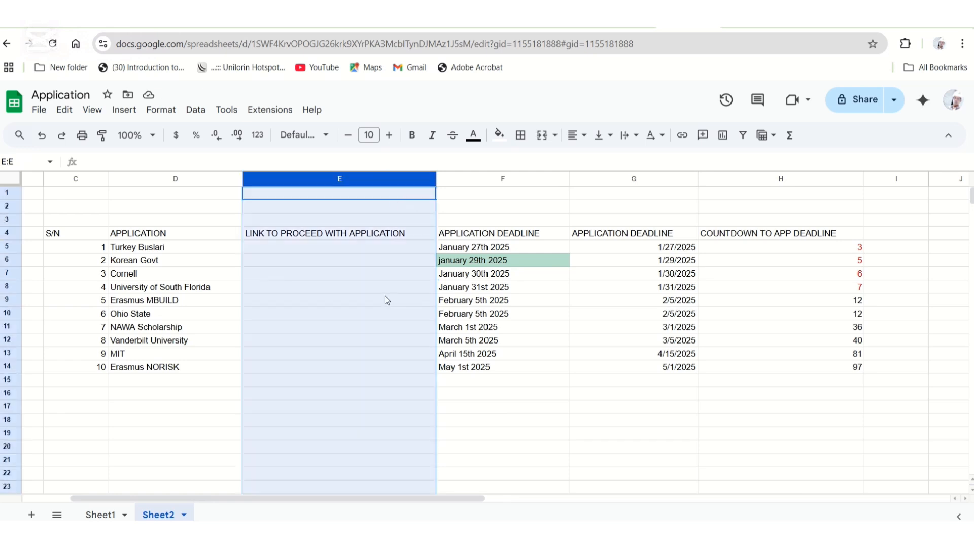
pyautogui.keyDown('ctrl'); pyautogui.click(505, 178); pyautogui.keyUp('ctrl')
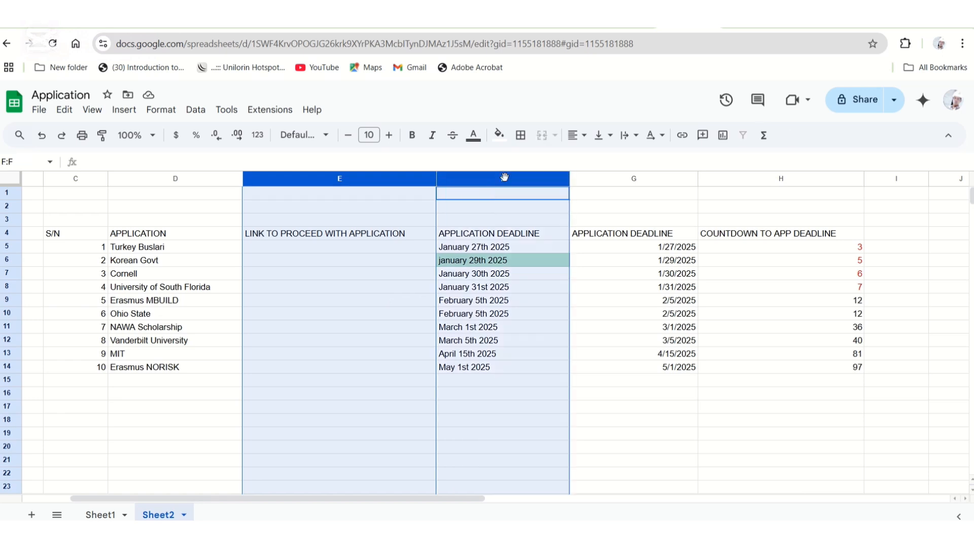
pyautogui.keyDown('ctrl'); pyautogui.click(603, 178); pyautogui.keyUp('ctrl')
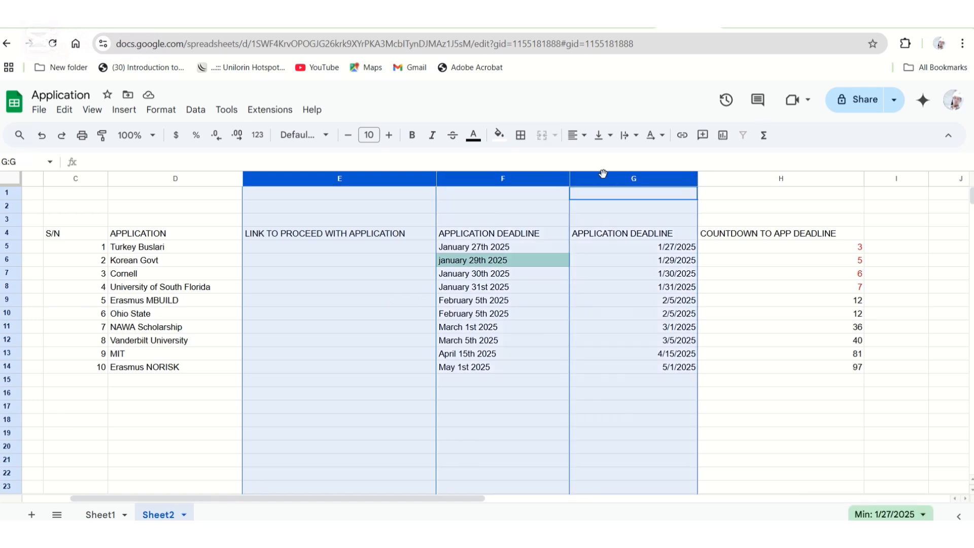
pyautogui.rightClick(601, 251)
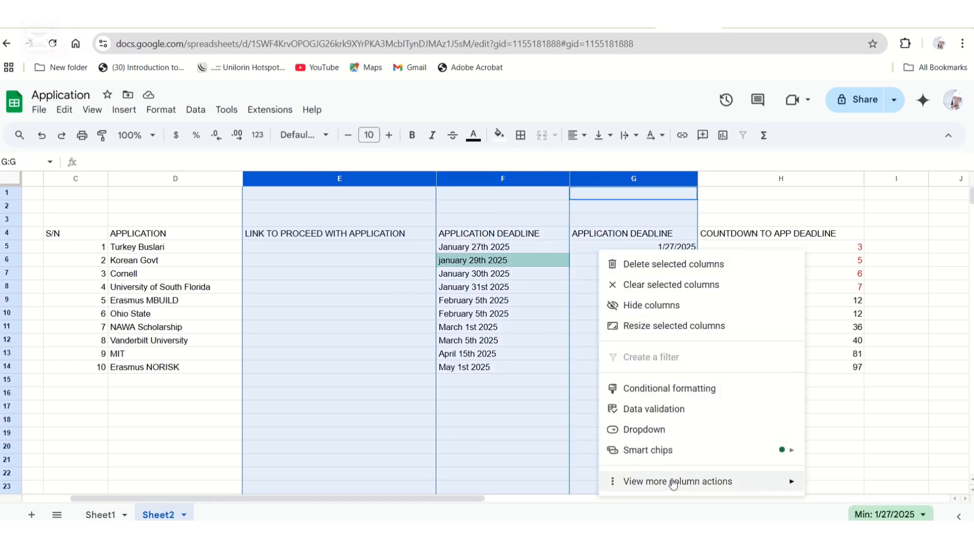
pyautogui.moveTo(673, 483)
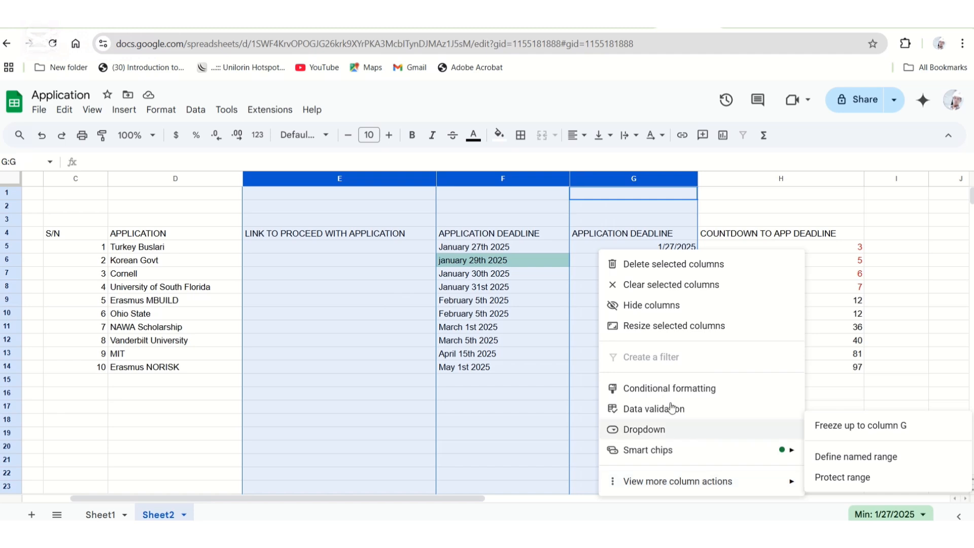
pyautogui.click(659, 305)
pyautogui.click(510, 304)
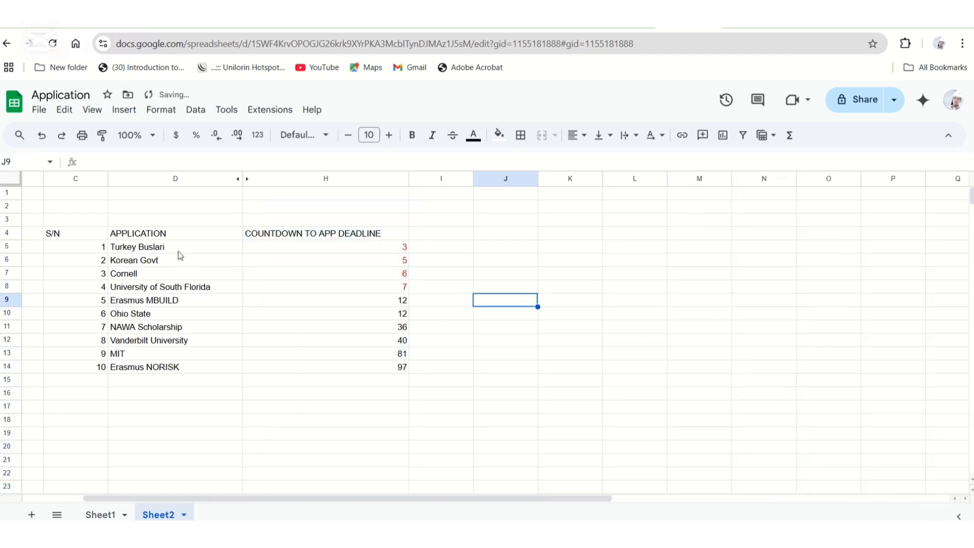
# Insert a chart from the application names and countdown values in D4:H14.
pyautogui.click(178, 233)
pyautogui.moveTo(191, 232); pyautogui.dragTo(192, 232)
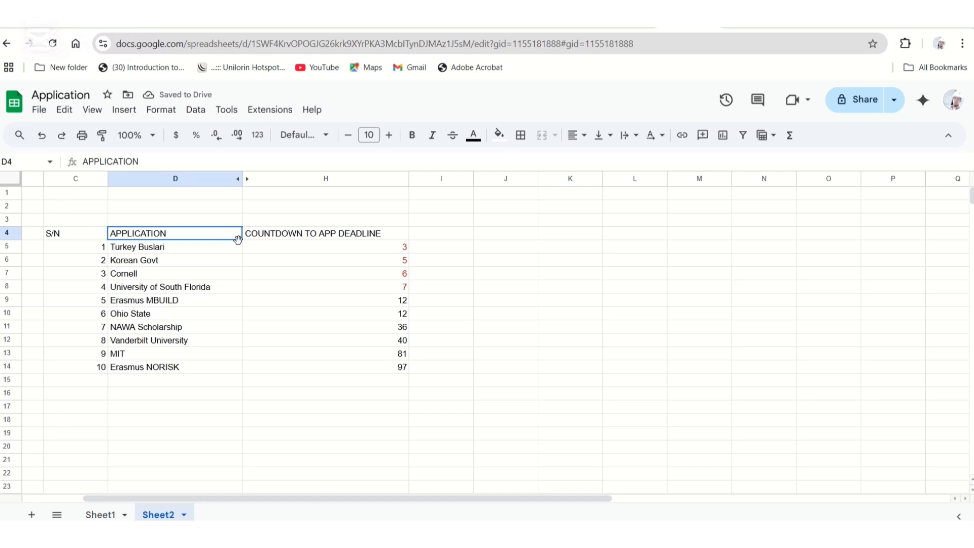
pyautogui.moveTo(208, 233); pyautogui.dragTo(329, 366)
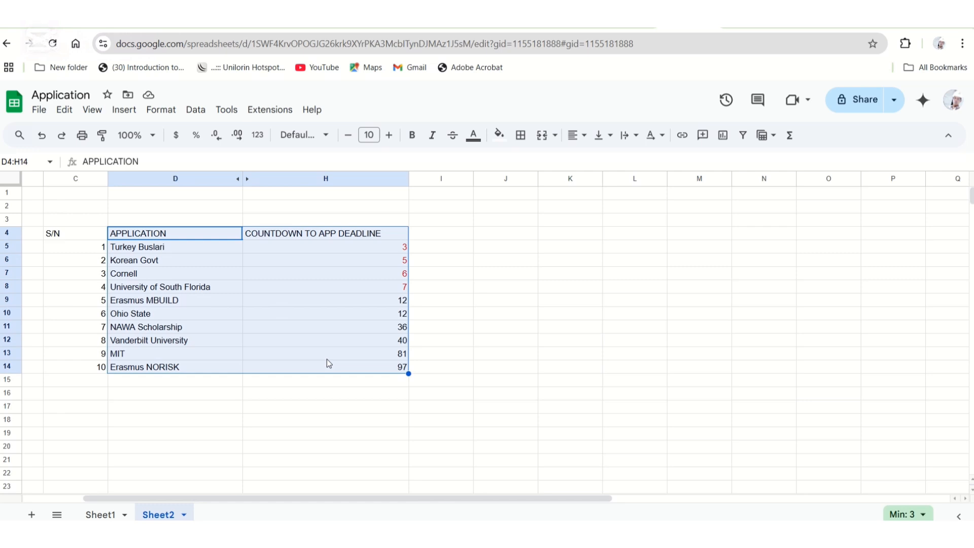
pyautogui.click(725, 137)
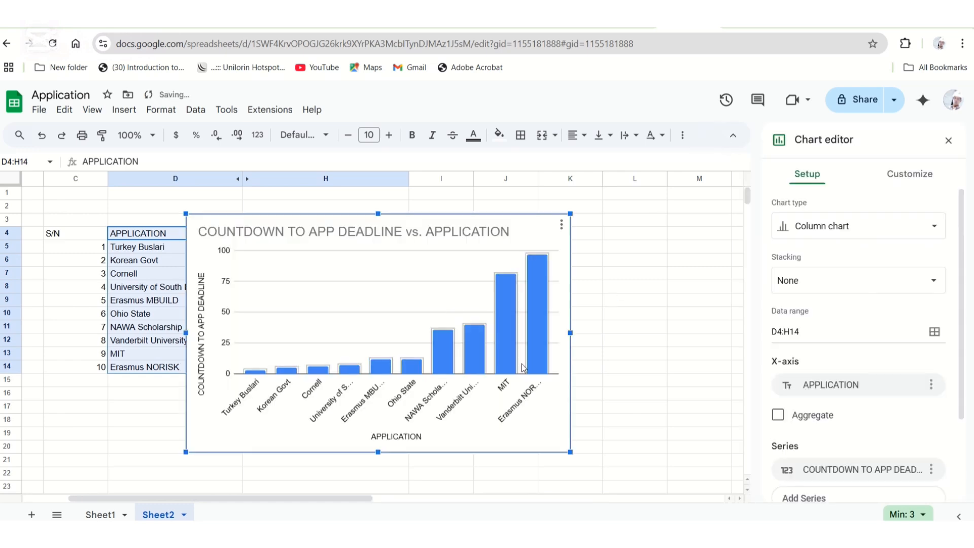
# Change the chart to a smooth line chart and resize it to span columns I to M beside the table.
pyautogui.click(807, 234)
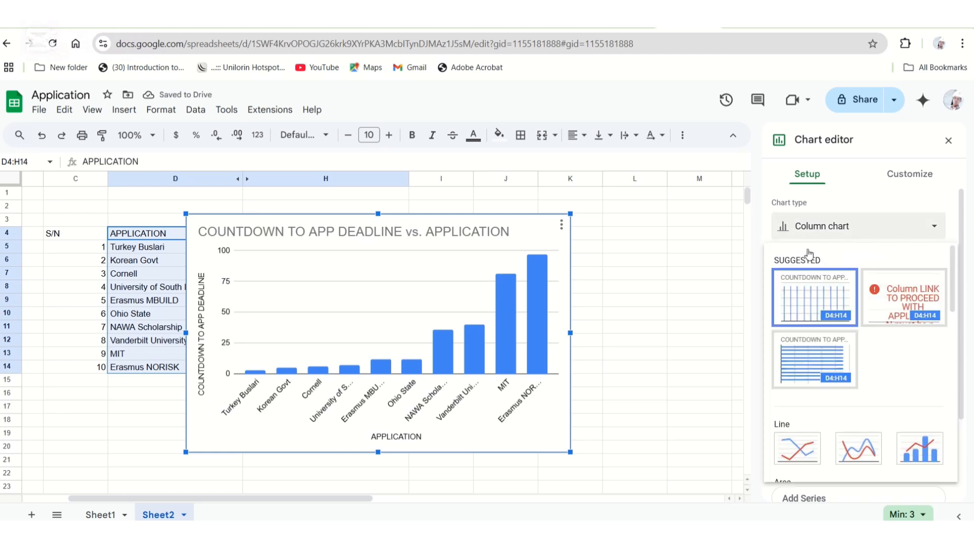
pyautogui.click(857, 449)
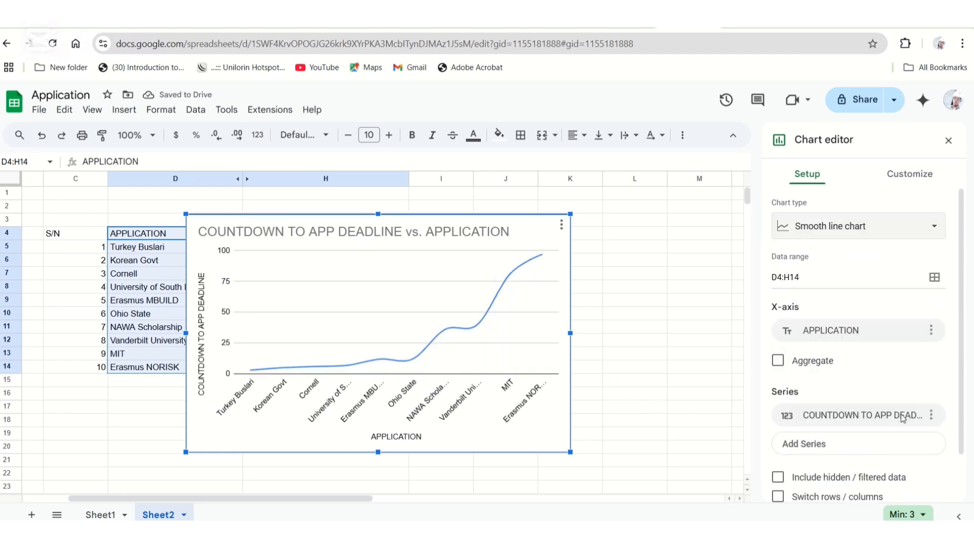
pyautogui.scroll(-2, 866, 449)
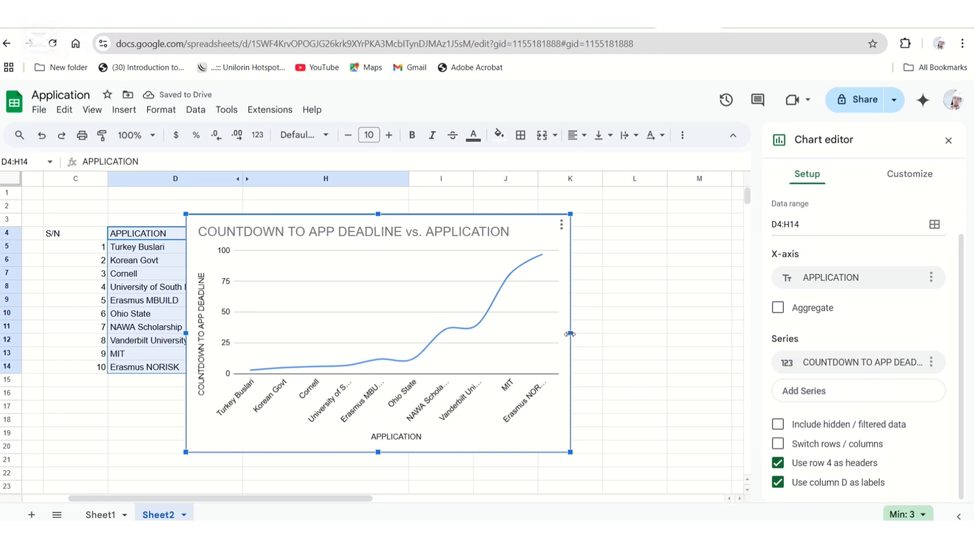
pyautogui.moveTo(570, 333); pyautogui.dragTo(732, 332)
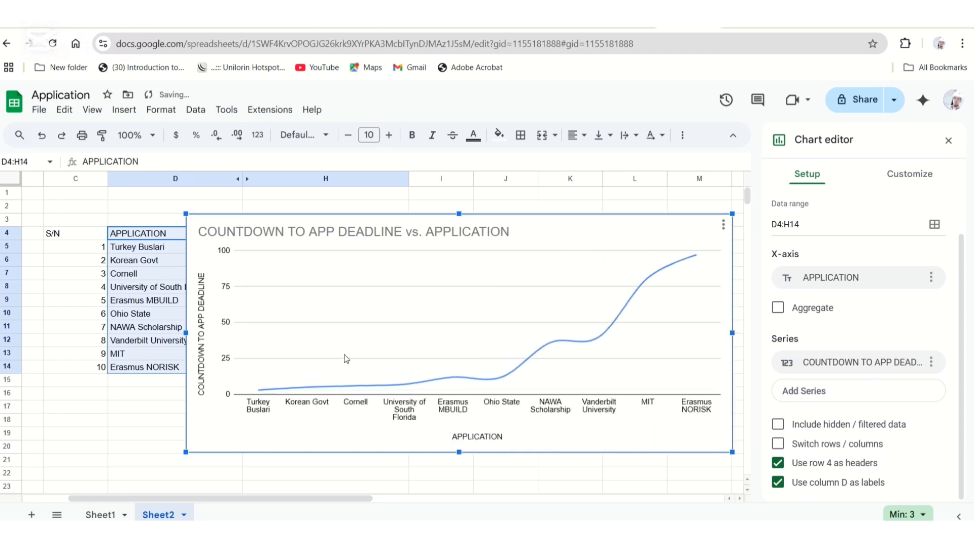
pyautogui.moveTo(186, 333); pyautogui.dragTo(419, 365)
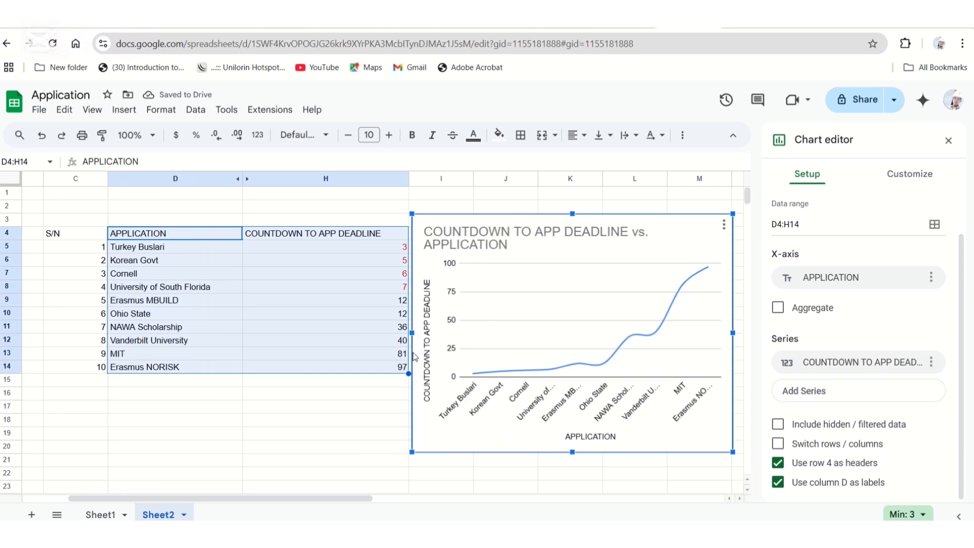
# Close the chart editor and enlarge the chart to span columns I to P and extend down to row 23.
pyautogui.click(346, 410)
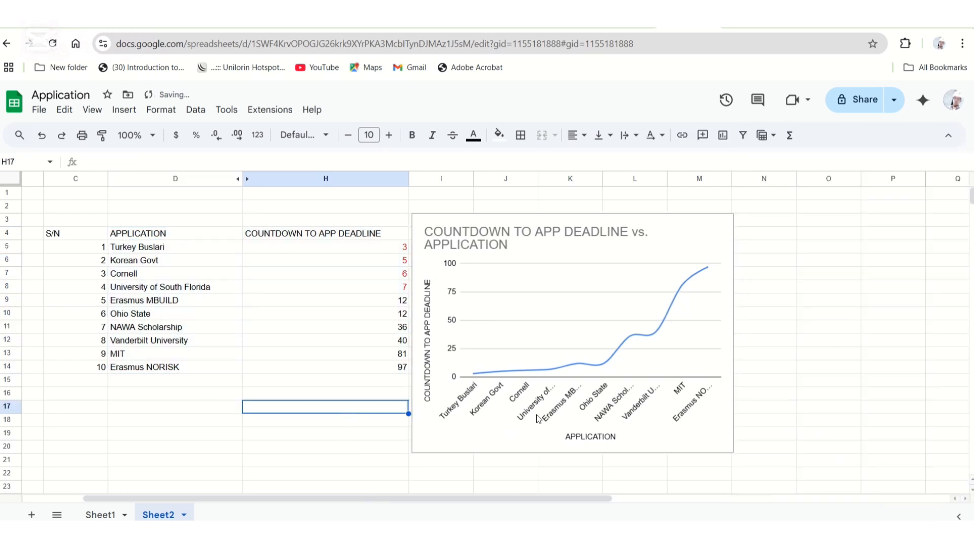
pyautogui.click(889, 328)
pyautogui.click(658, 345)
pyautogui.click(737, 330)
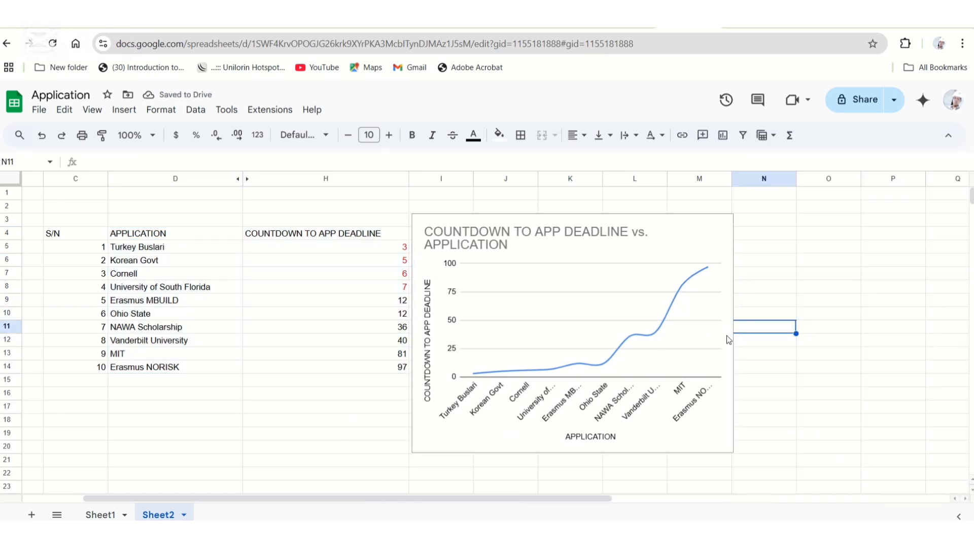
pyautogui.click(735, 340)
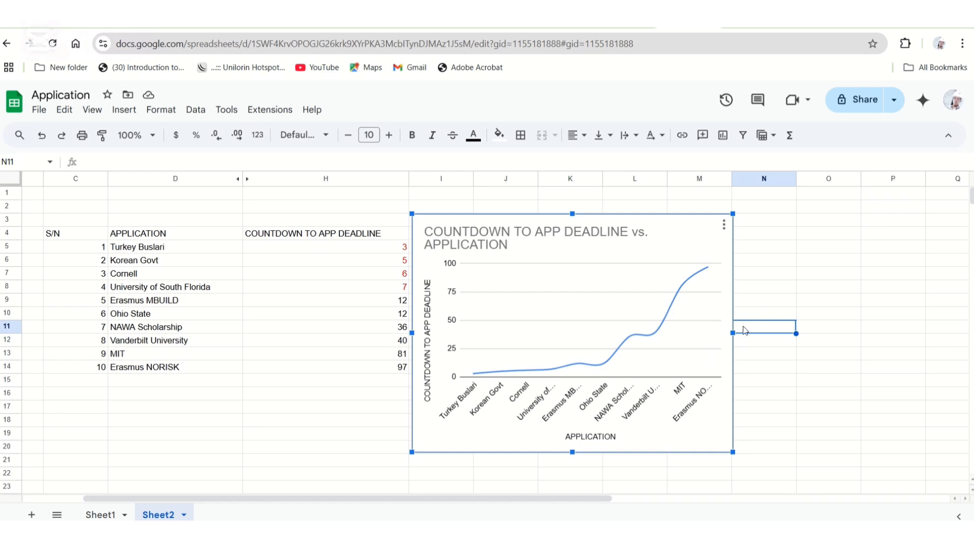
pyautogui.moveTo(735, 333); pyautogui.dragTo(928, 333)
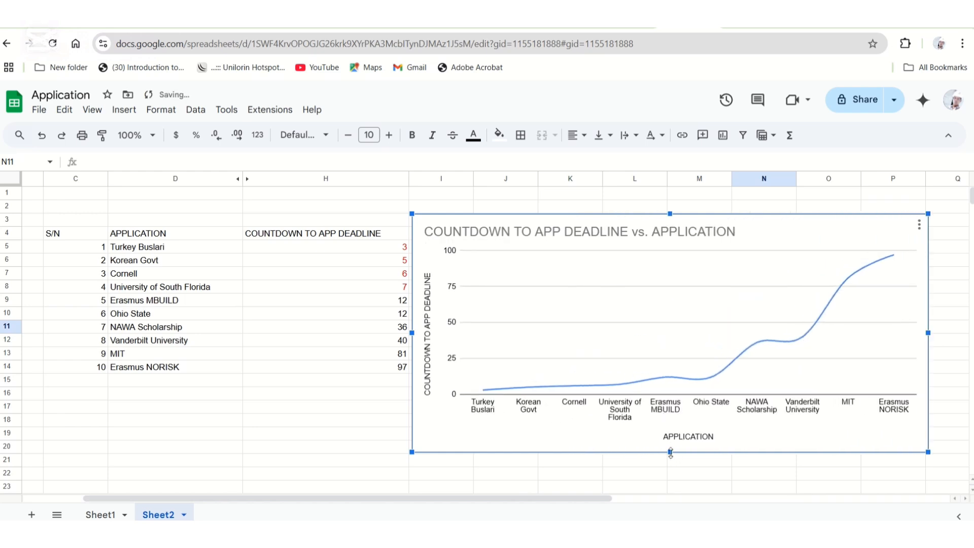
pyautogui.hscroll(-2, 681, 502)
pyautogui.moveTo(681, 501); pyautogui.dragTo(680, 488)
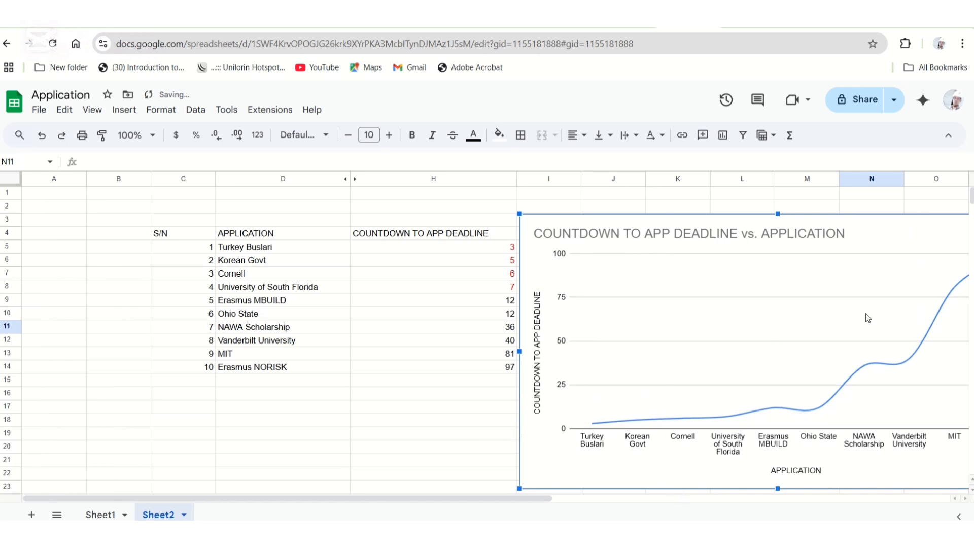
pyautogui.click(894, 207)
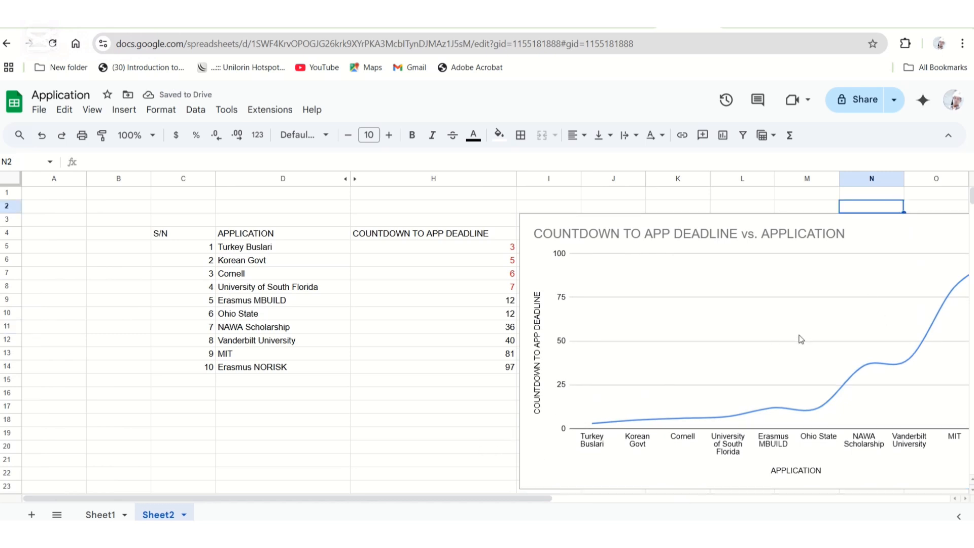
# Move the chart over columns D to M, starting at row 6, and inspect the countdown values of individual applications along its curve.
pyautogui.moveTo(853, 244); pyautogui.dragTo(663, 283)
pyautogui.scroll(-1, 664, 292)
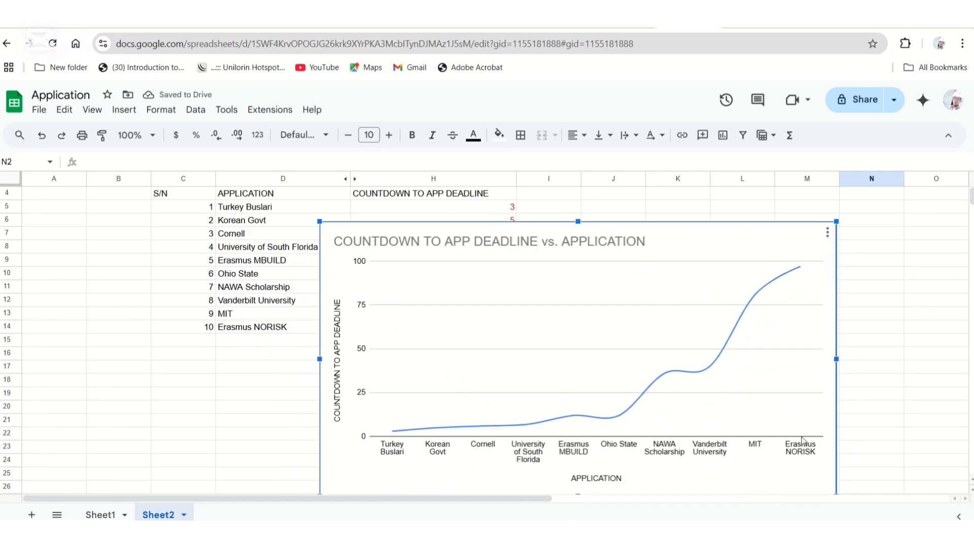
pyautogui.moveTo(803, 279)
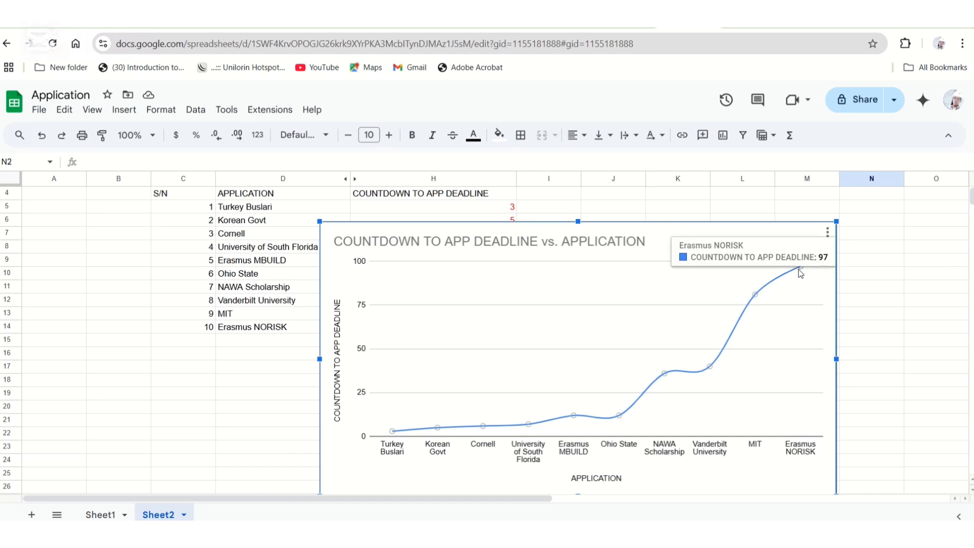
pyautogui.moveTo(754, 300)
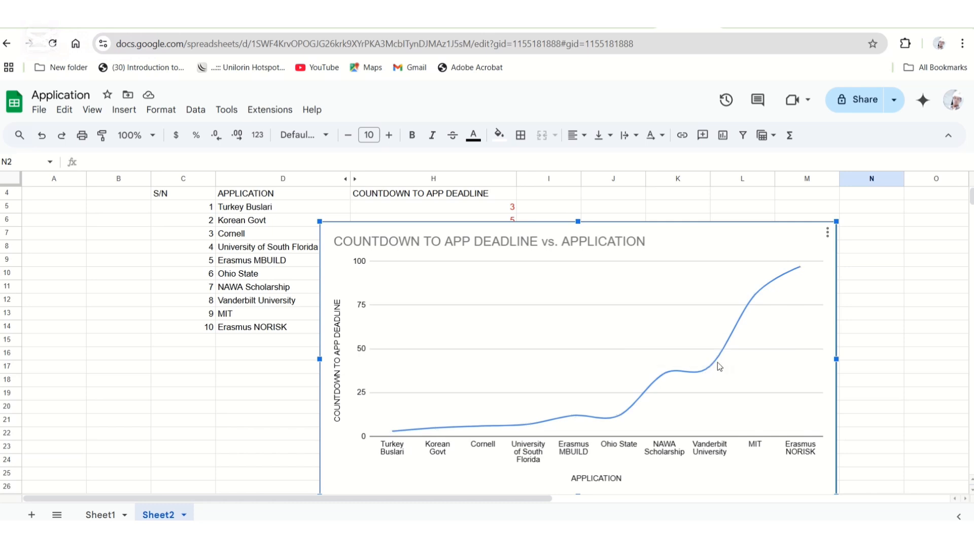
pyautogui.moveTo(666, 381)
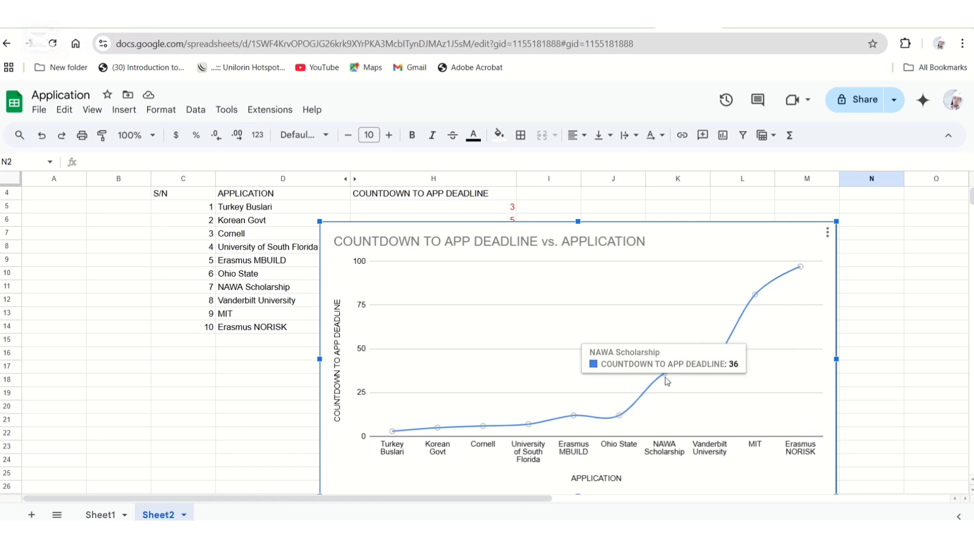